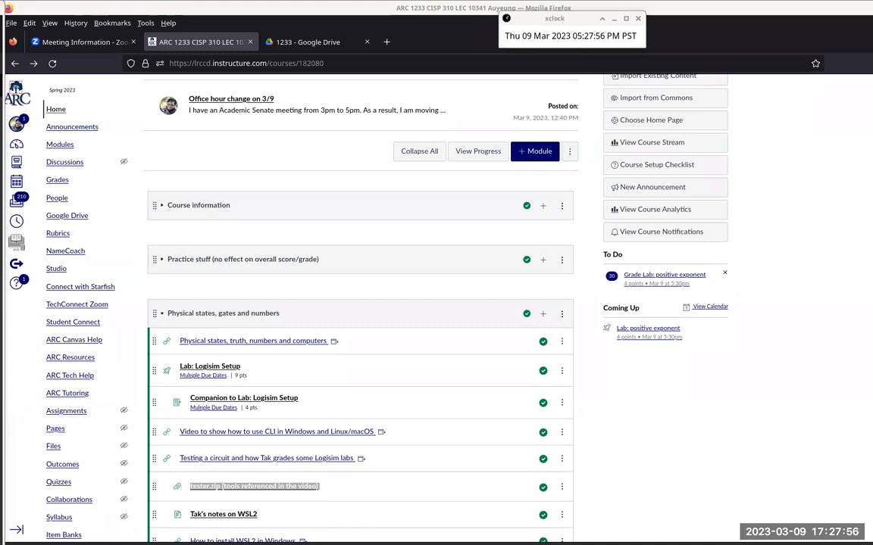
# Step: Enlarge the course home page to 133% and bring the Von Neumann architecture and memory module into view
pyautogui.click(416, 10)
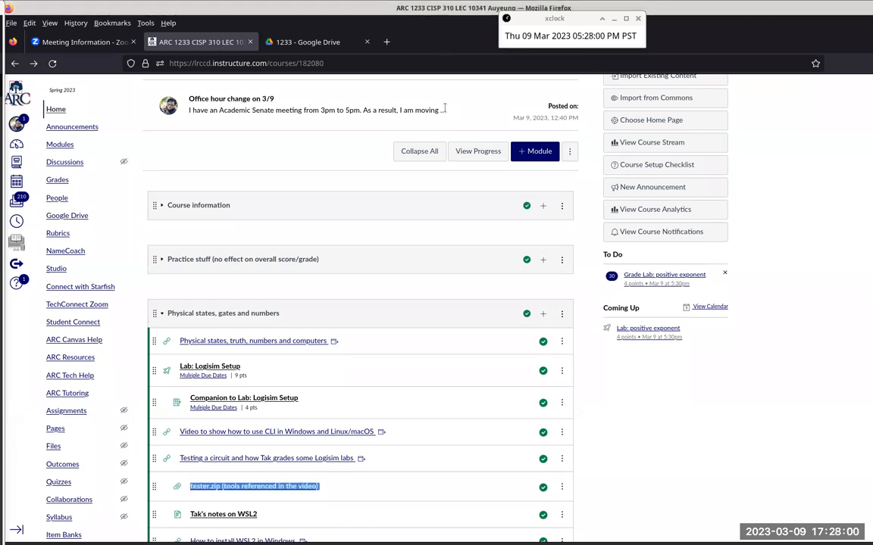
pyautogui.hotkey('ctrl', '+')
pyautogui.hotkey('ctrl', '+')
pyautogui.hotkey('ctrl', '+')
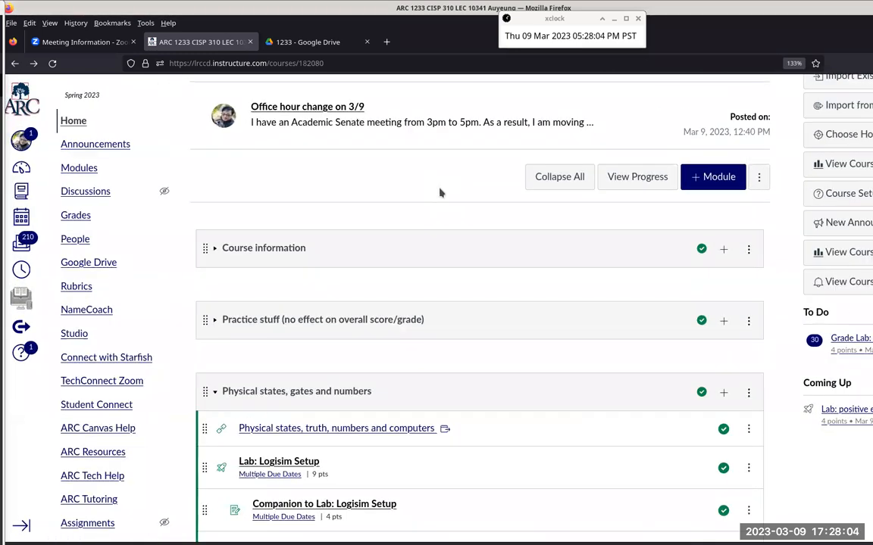
pyautogui.scroll(-3, 473, 213)
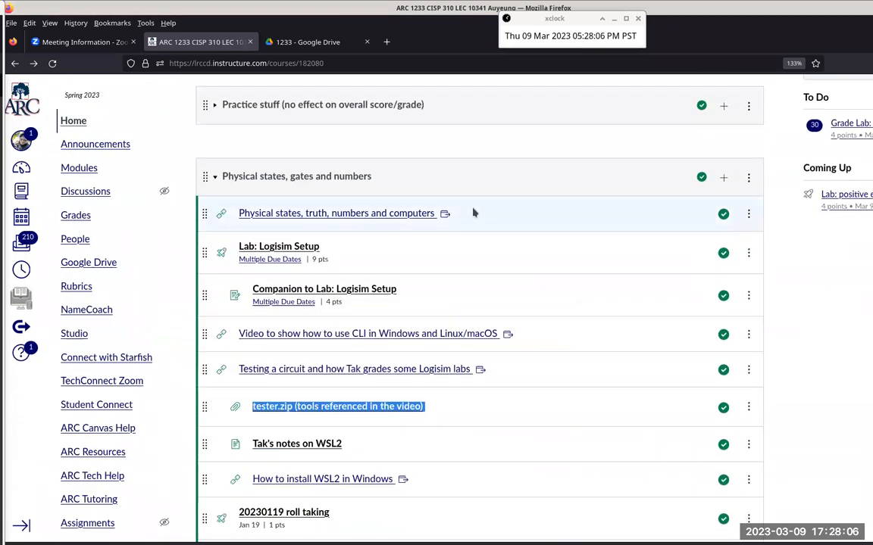
pyautogui.scroll(-2, 473, 213)
pyautogui.scroll(-14, 473, 213)
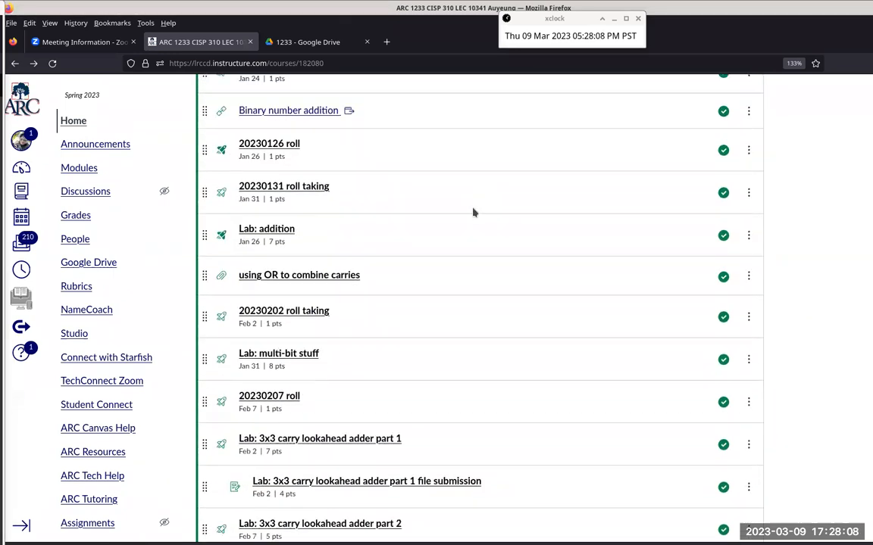
pyautogui.scroll(-3, 472, 213)
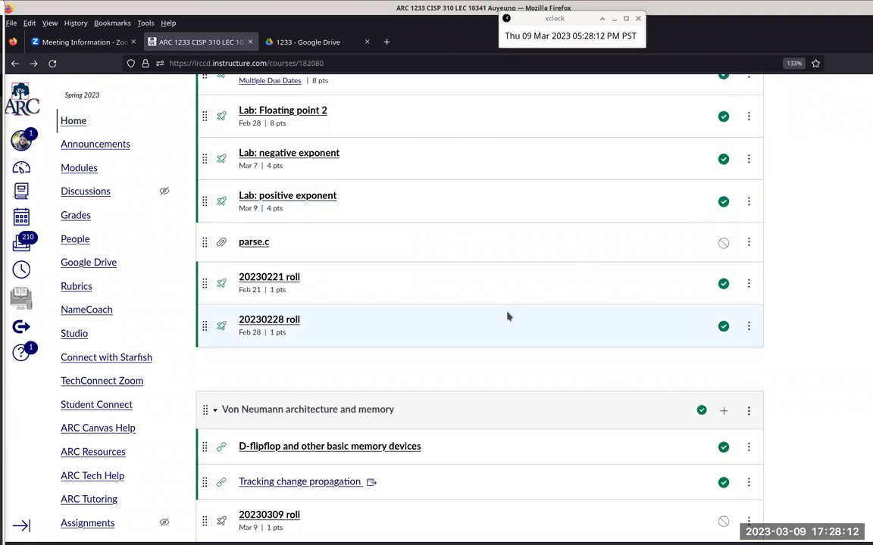
pyautogui.scroll(-1, 508, 316)
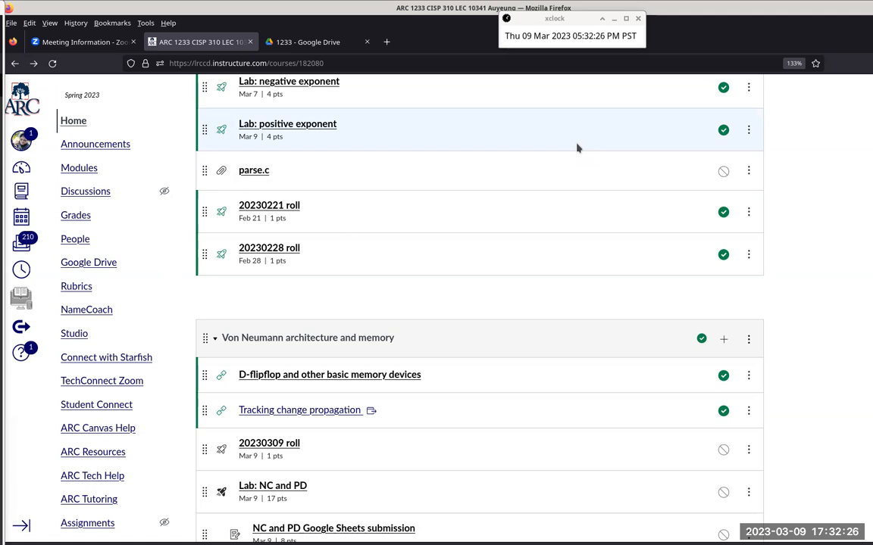
# Step: Open the Google Sheets linked in the "NC/PD cycles of an oscillating SR Latch" announcement in a new tab and set its zoom to 125%
pyautogui.click(86, 147)
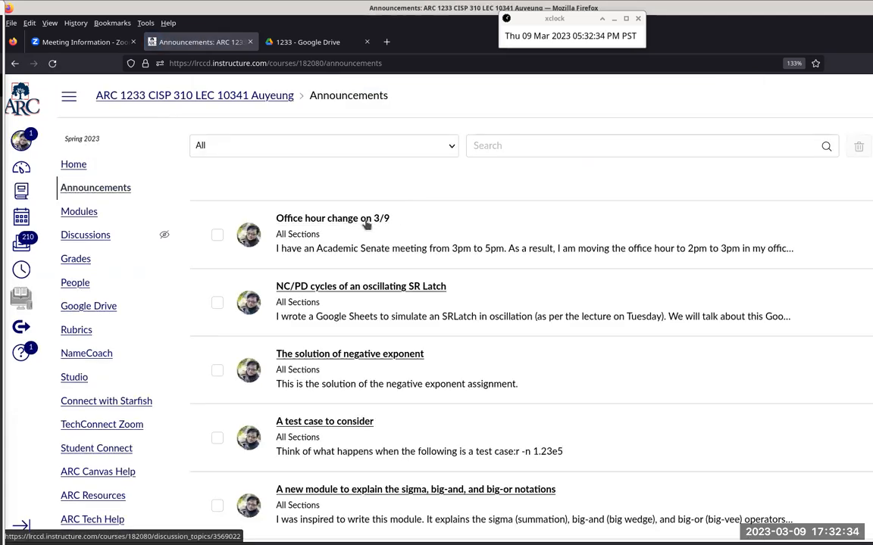
pyautogui.click(400, 287)
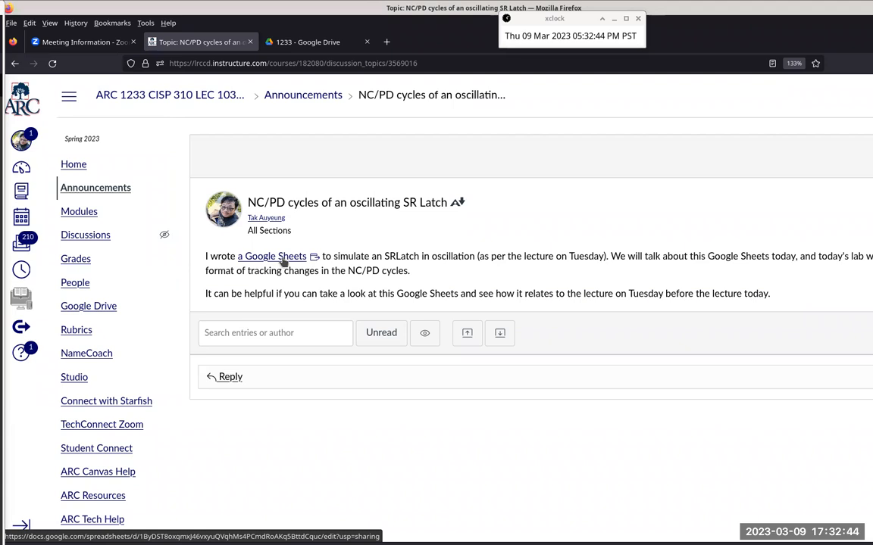
pyautogui.rightClick(285, 261)
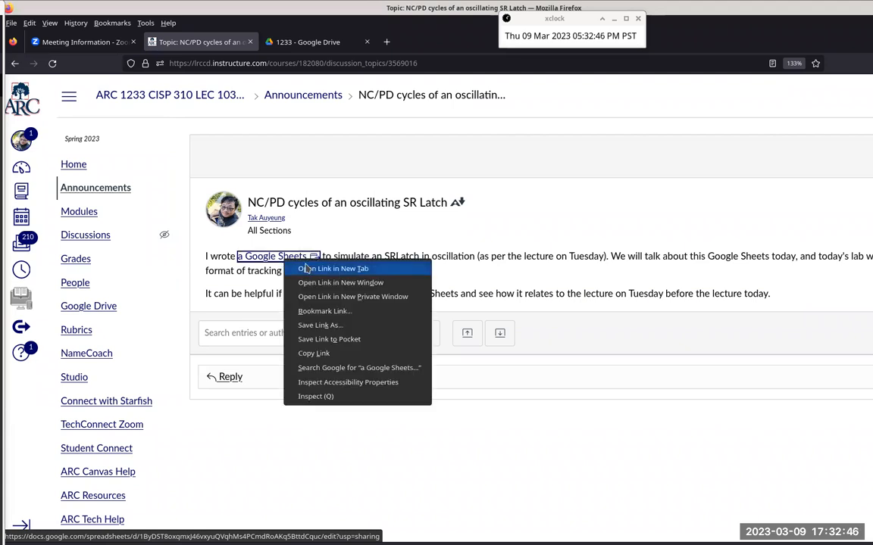
pyautogui.click(333, 269)
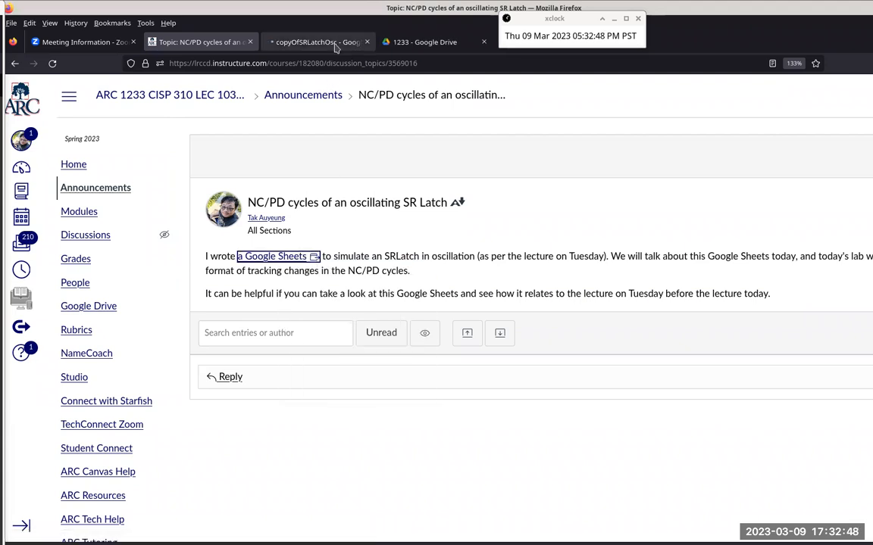
pyautogui.click(336, 44)
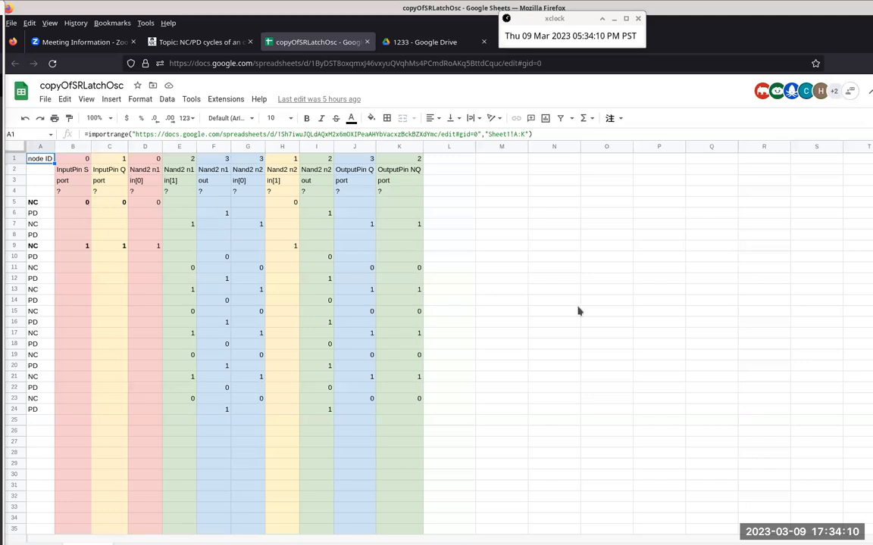
pyautogui.click(110, 119)
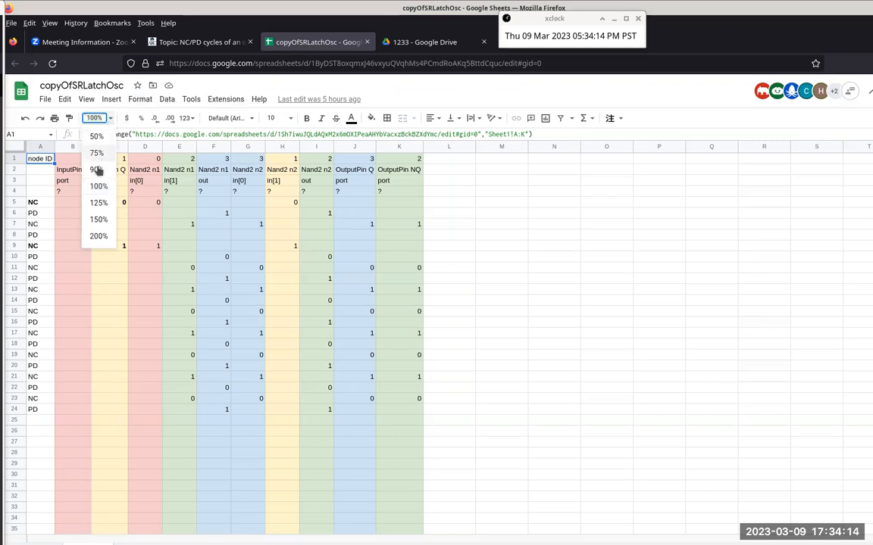
pyautogui.click(99, 203)
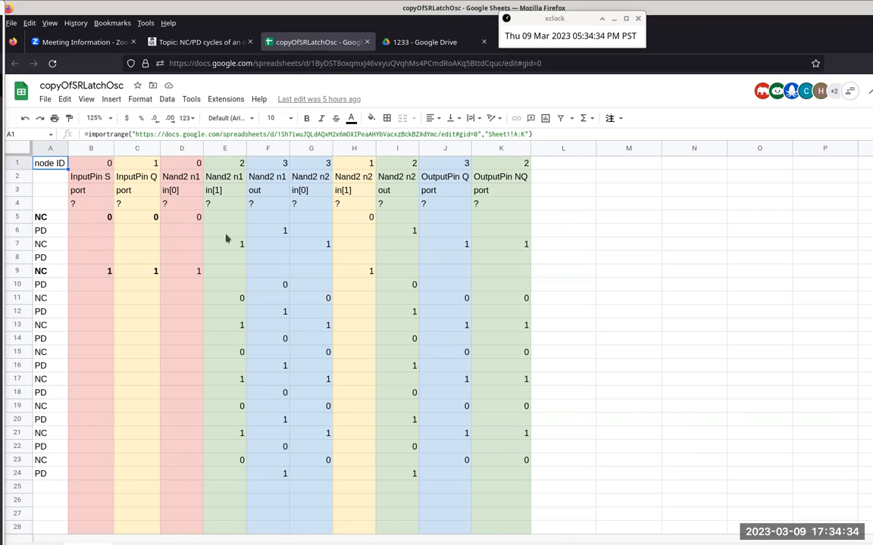
# Step: Examine the Nand outputs in F6 and I6, the node ID row, and columns B to D
pyautogui.click(276, 236)
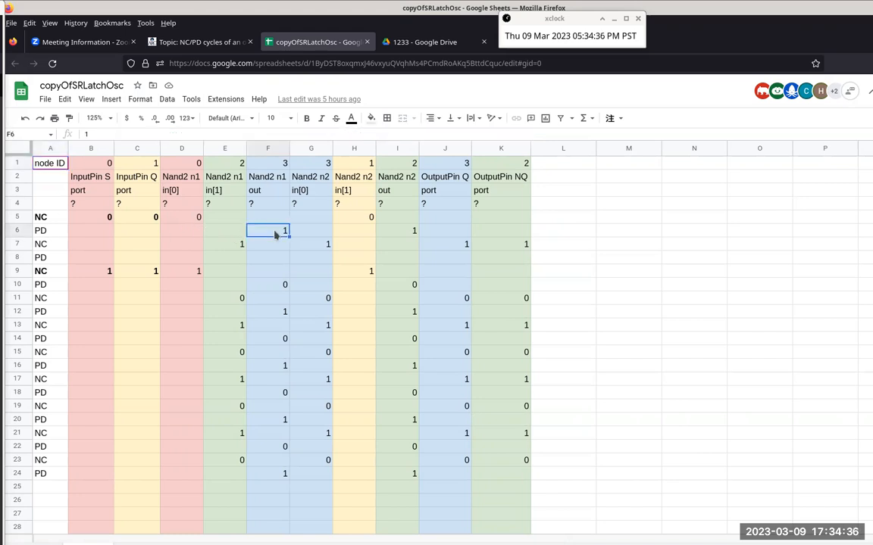
pyautogui.keyDown('ctrl'); pyautogui.click(408, 236); pyautogui.keyUp('ctrl')
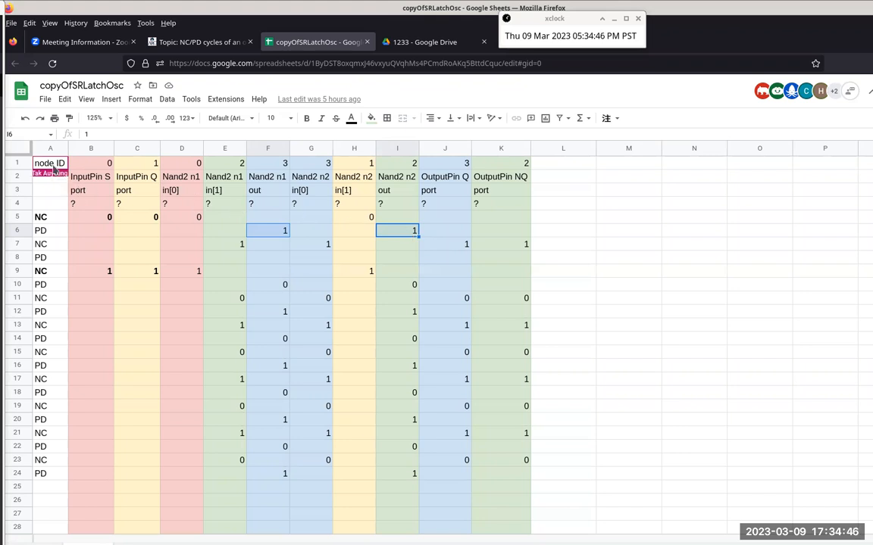
pyautogui.click(18, 161)
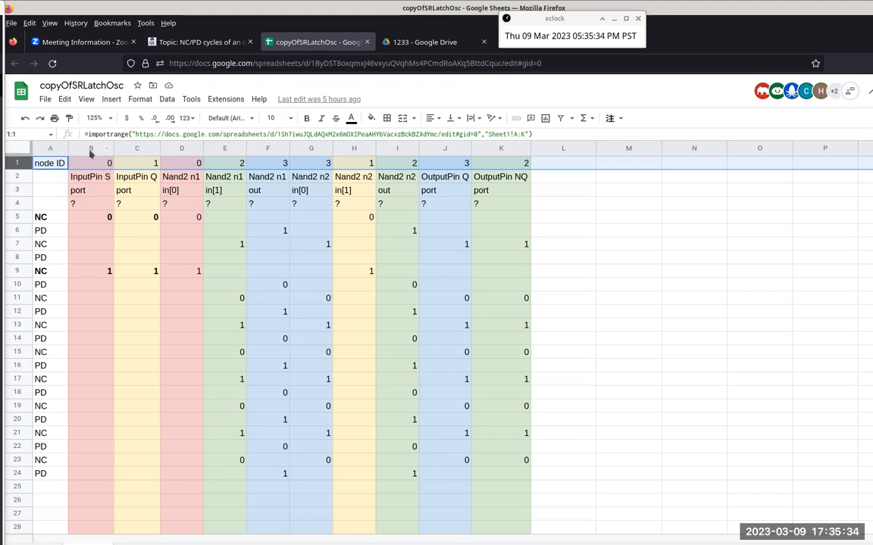
pyautogui.click(90, 148)
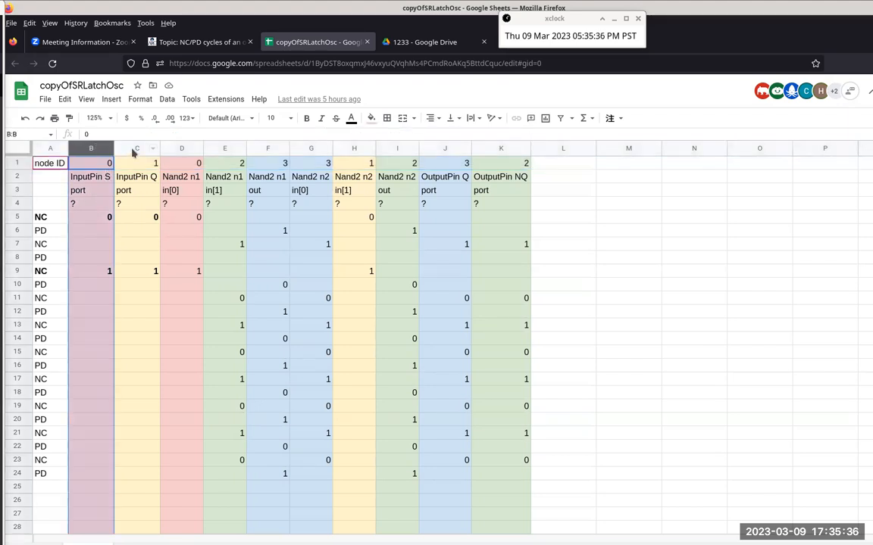
pyautogui.click(133, 152)
pyautogui.click(172, 147)
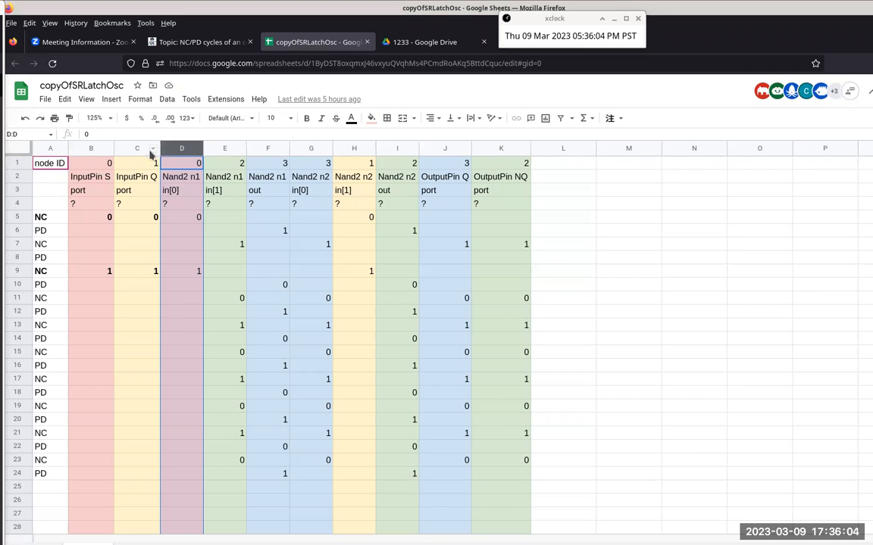
# Step: Examine the component names in row 2, from InputPin S through the Nand2 gates to OutputPin Q and OutputPin NQ
pyautogui.click(88, 180)
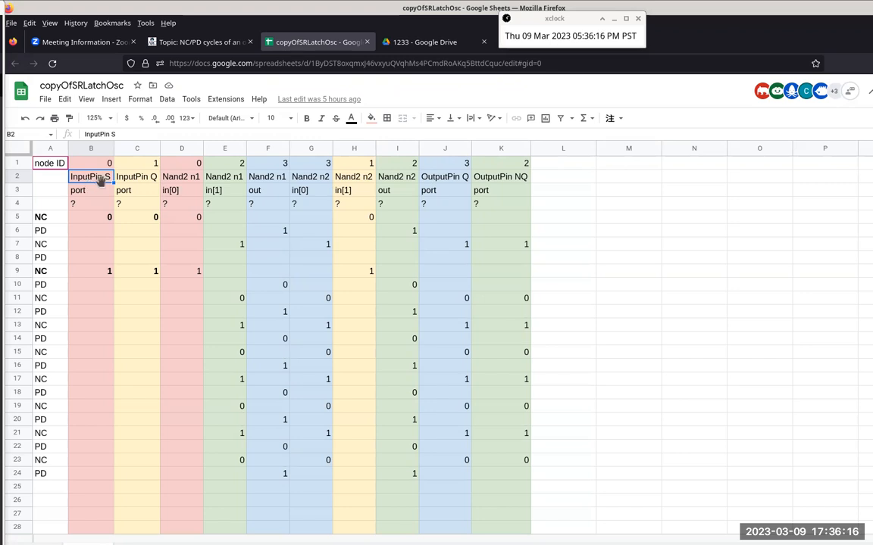
pyautogui.click(187, 180)
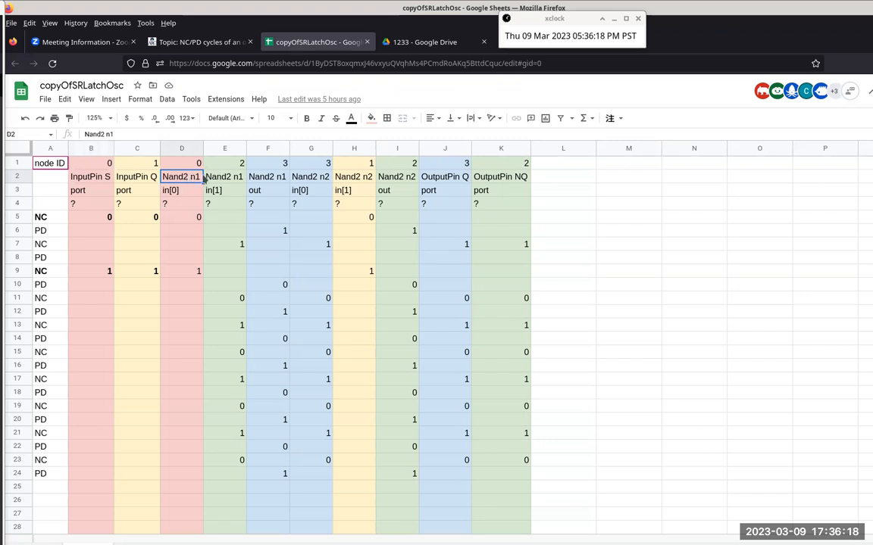
pyautogui.click(224, 180)
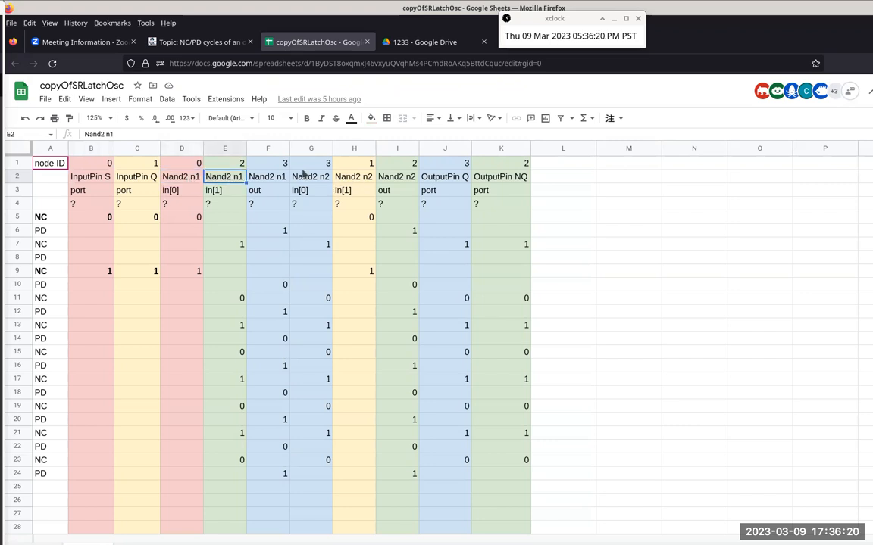
pyautogui.click(183, 180)
pyautogui.click(342, 175)
pyautogui.click(446, 178)
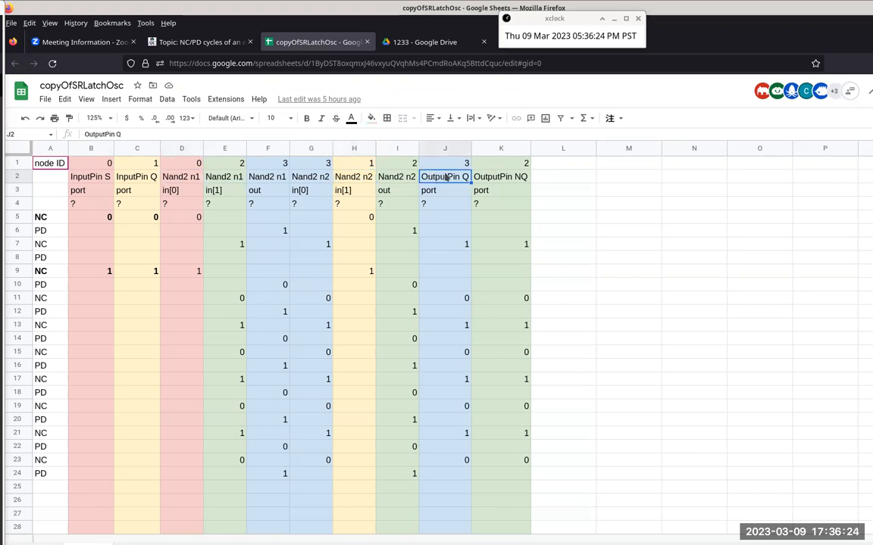
pyautogui.click(502, 180)
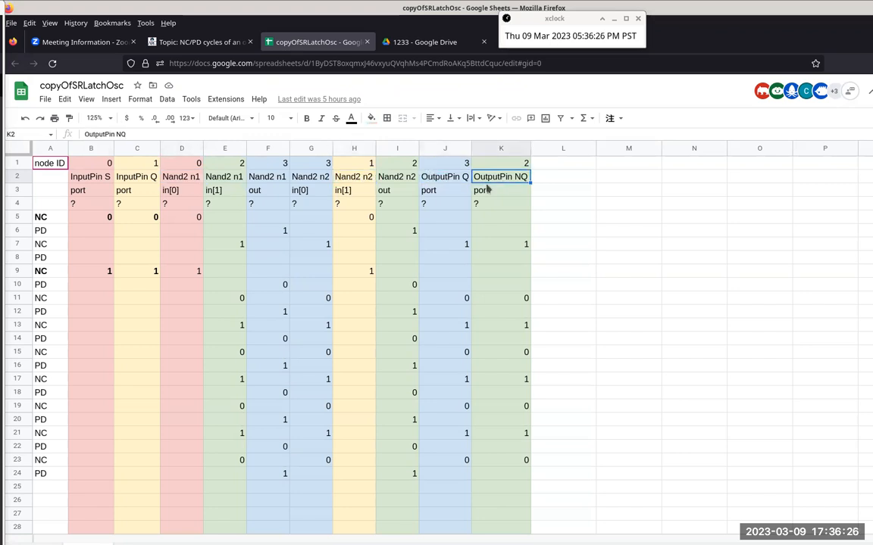
# Step: Examine the port labels in row 3 for InputPin S, the three Nand2 n1 columns and OutputPin Q
pyautogui.click(96, 174)
pyautogui.click(98, 191)
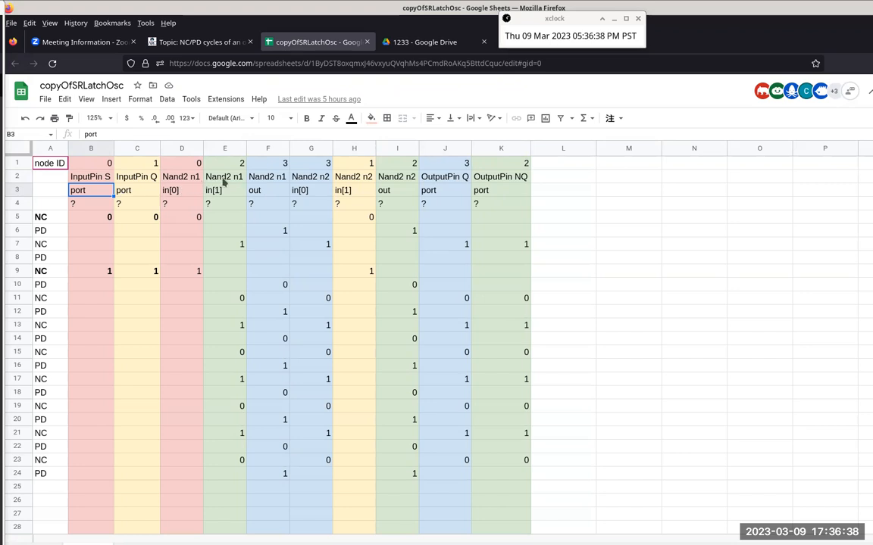
pyautogui.click(179, 176)
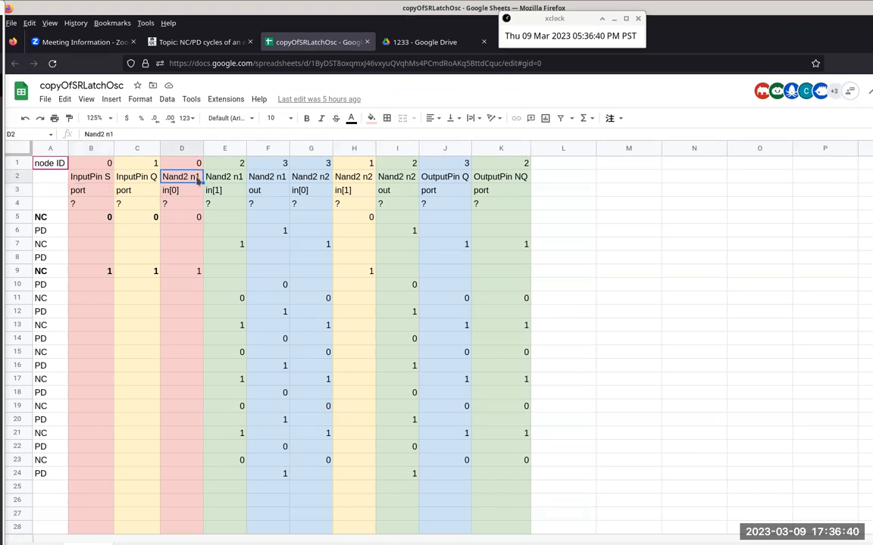
pyautogui.keyDown('shift'); pyautogui.click(264, 177); pyautogui.keyUp('shift')
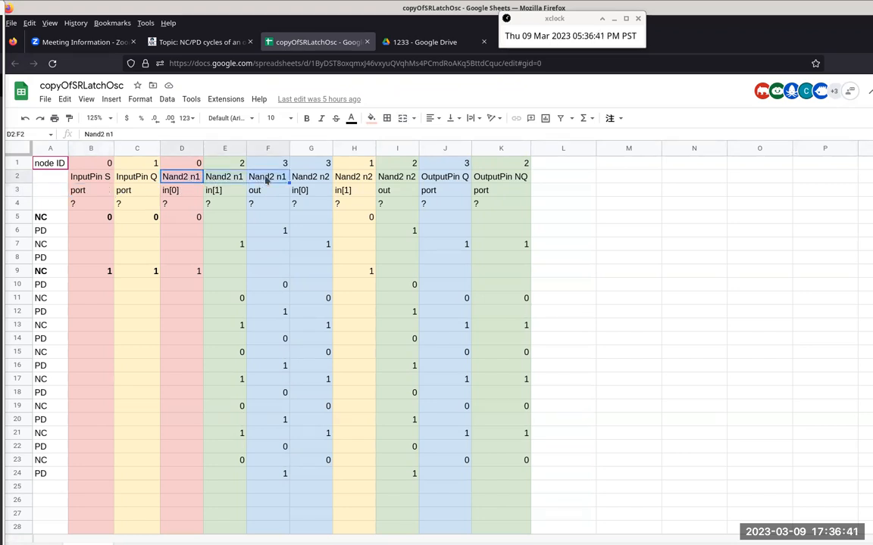
pyautogui.click(184, 196)
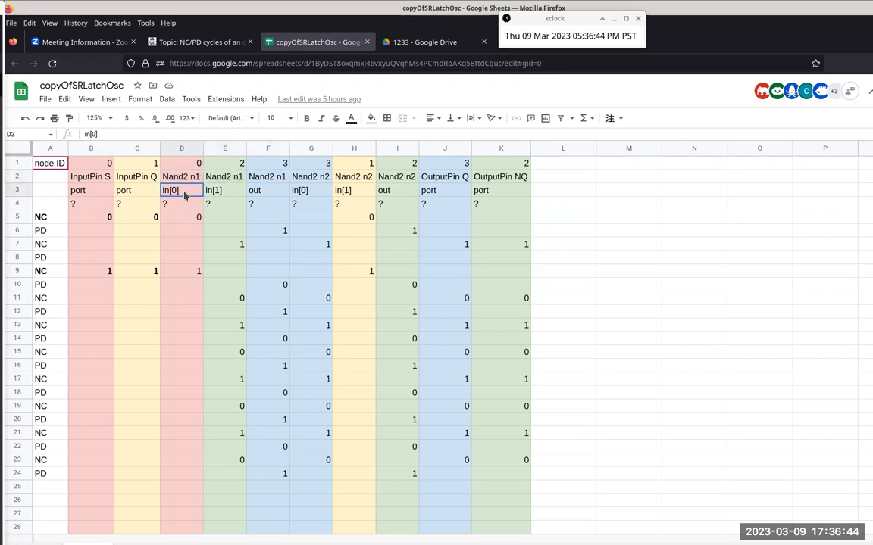
pyautogui.keyDown('shift'); pyautogui.click(226, 190); pyautogui.keyUp('shift')
pyautogui.click(262, 194)
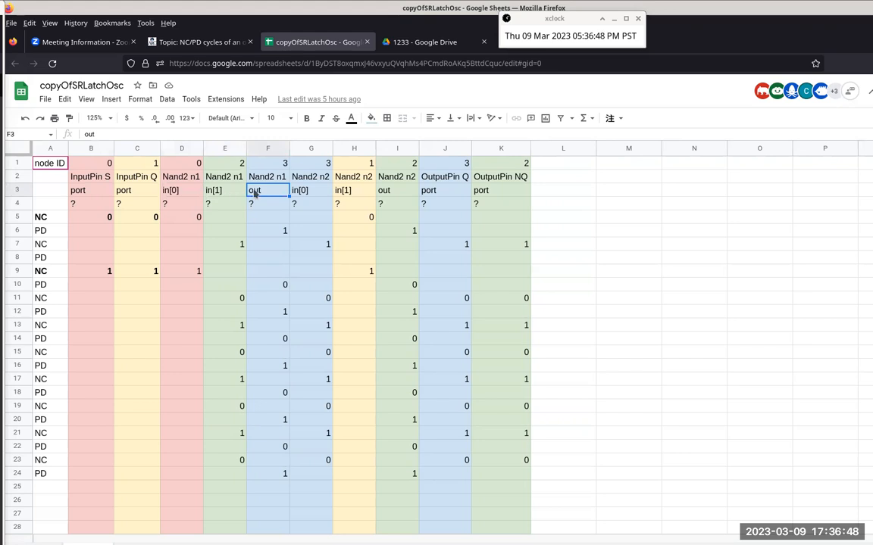
pyautogui.click(441, 181)
pyautogui.click(447, 196)
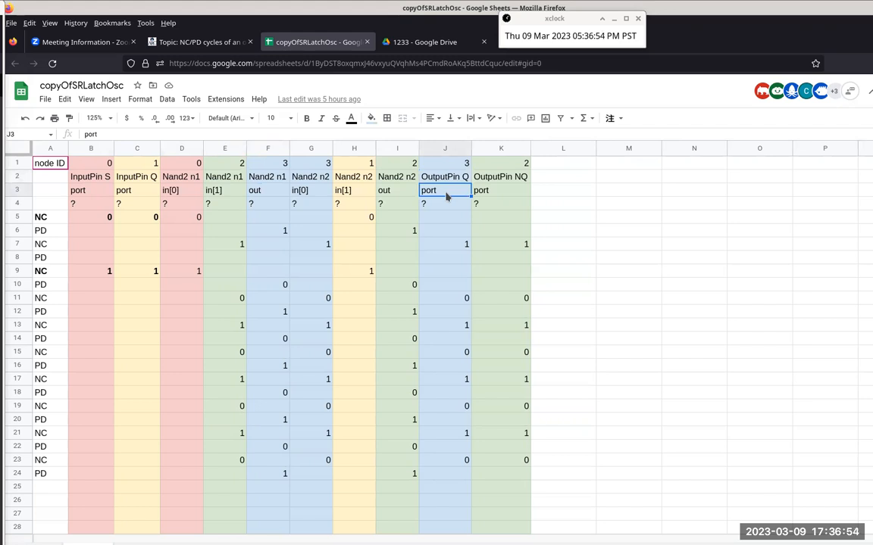
# Step: Highlight rows 3, 4 and 5 one after another to review the ports, the initial unknown states and the first NC cycle
pyautogui.click(27, 189)
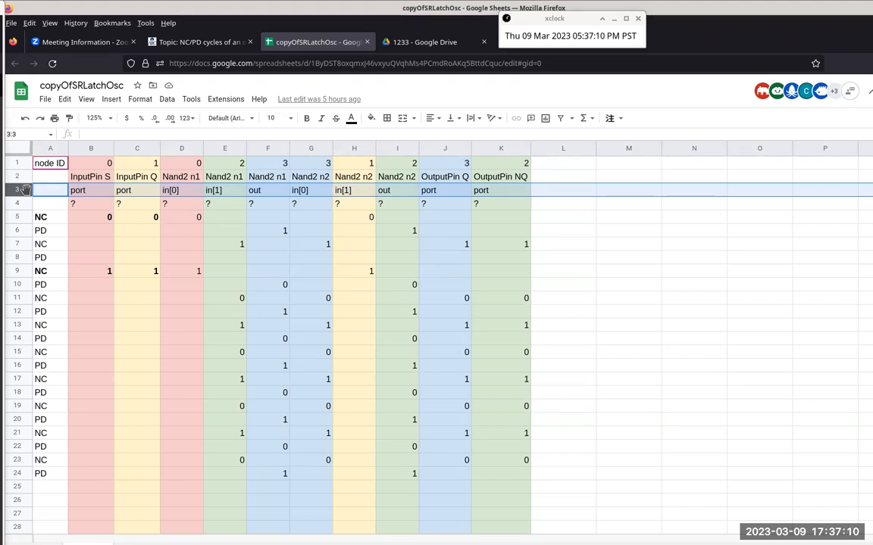
pyautogui.click(19, 203)
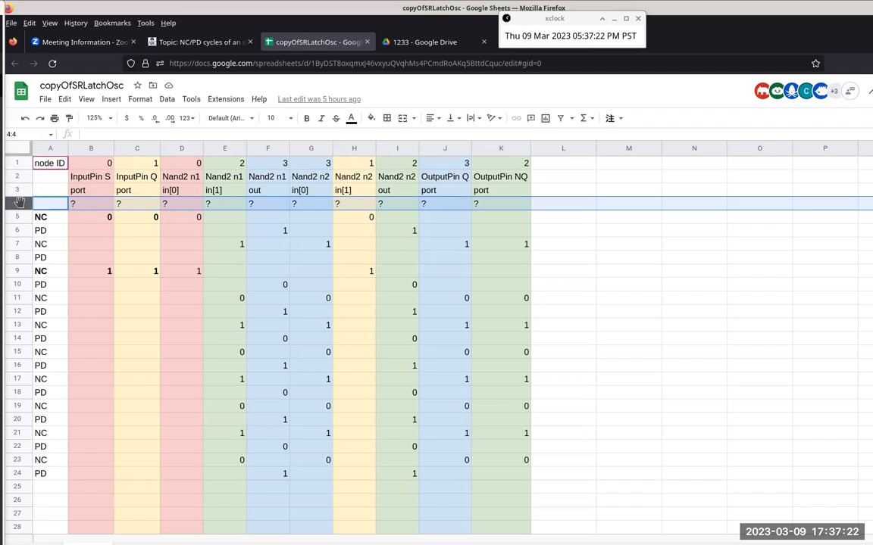
pyautogui.click(18, 216)
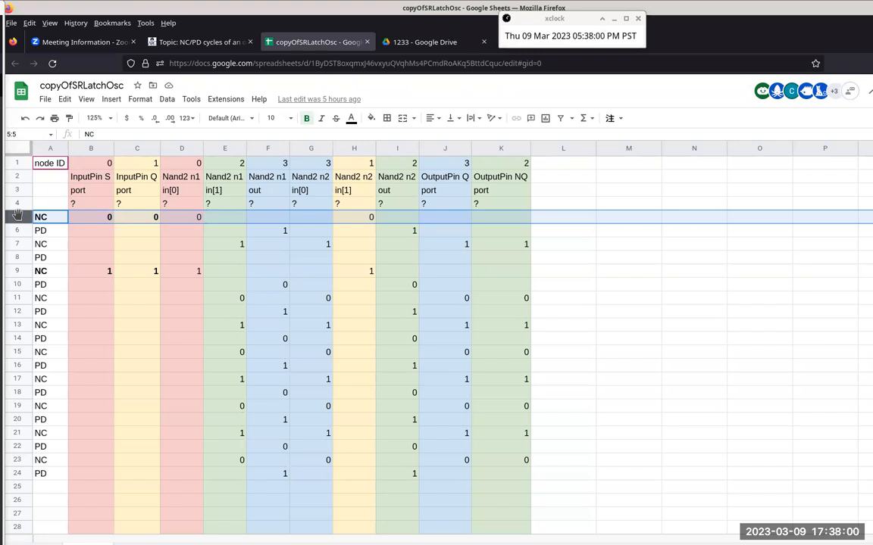
# Step: Switch to Google Drive and open the ncpd folder inside cisp310
pyautogui.click(445, 44)
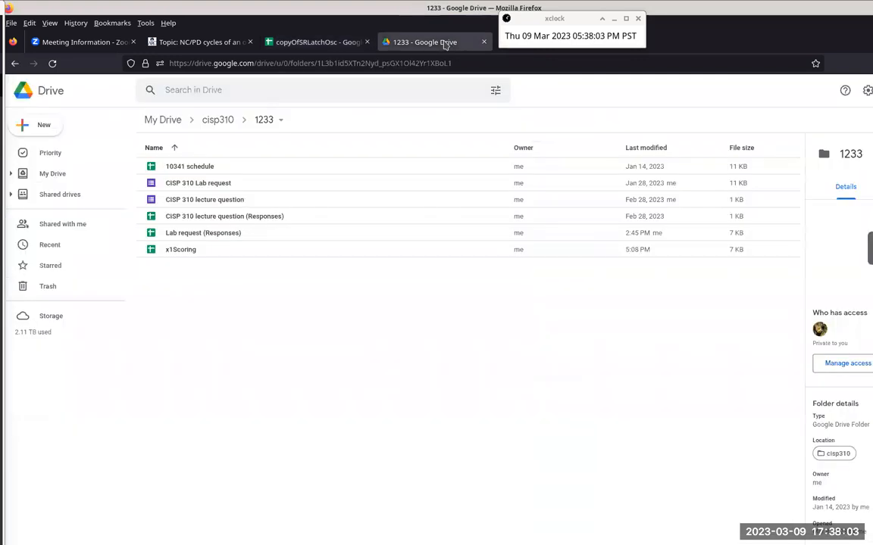
pyautogui.click(218, 121)
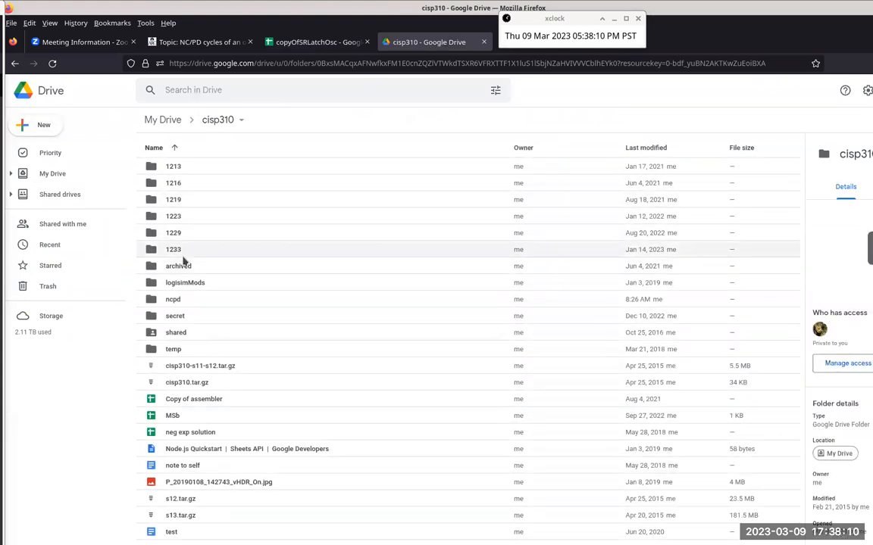
pyautogui.doubleClick(174, 300)
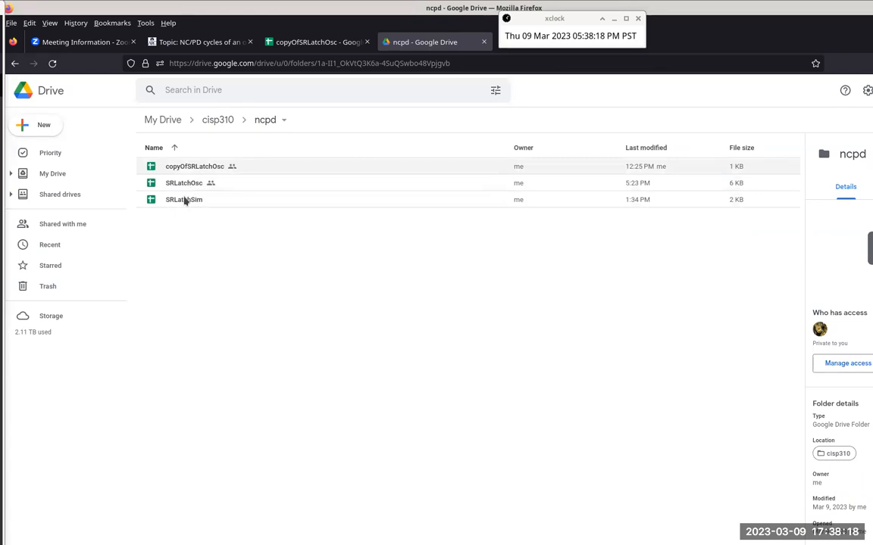
# Step: Open the SRLatchSim spreadsheet from the ncpd folder and change the header in C2 to InputPin R
pyautogui.doubleClick(184, 201)
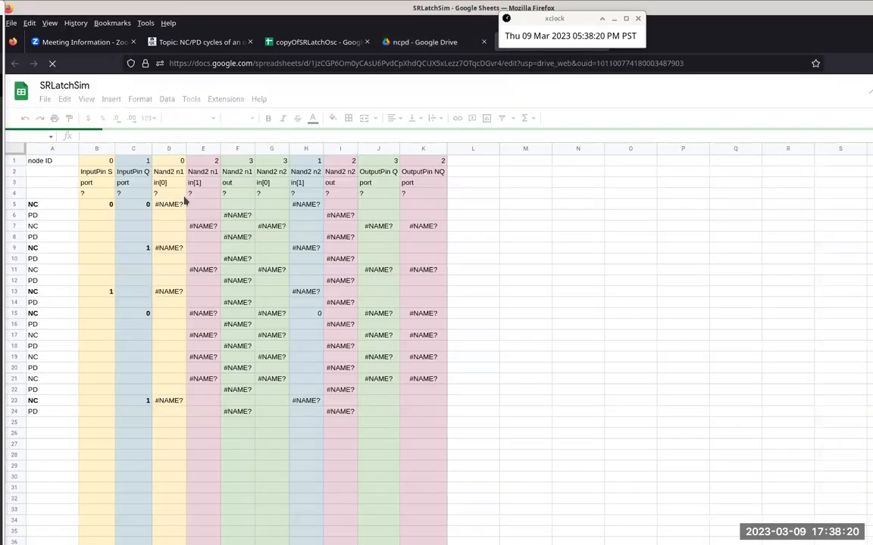
pyautogui.click(135, 173)
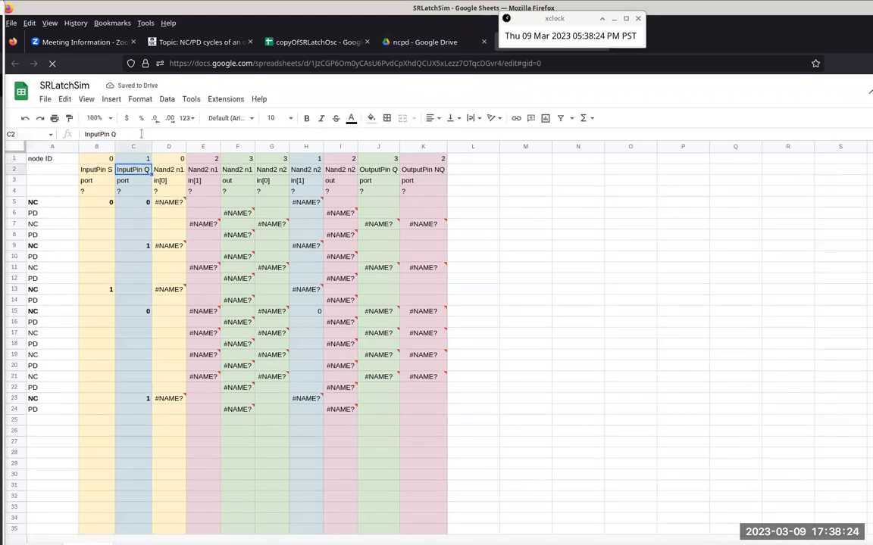
pyautogui.press('Delete')
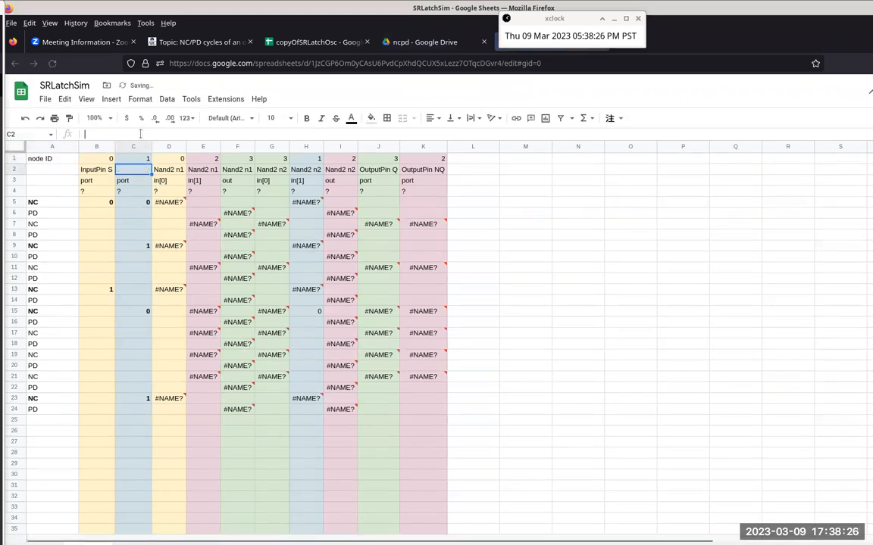
pyautogui.write('Input ')
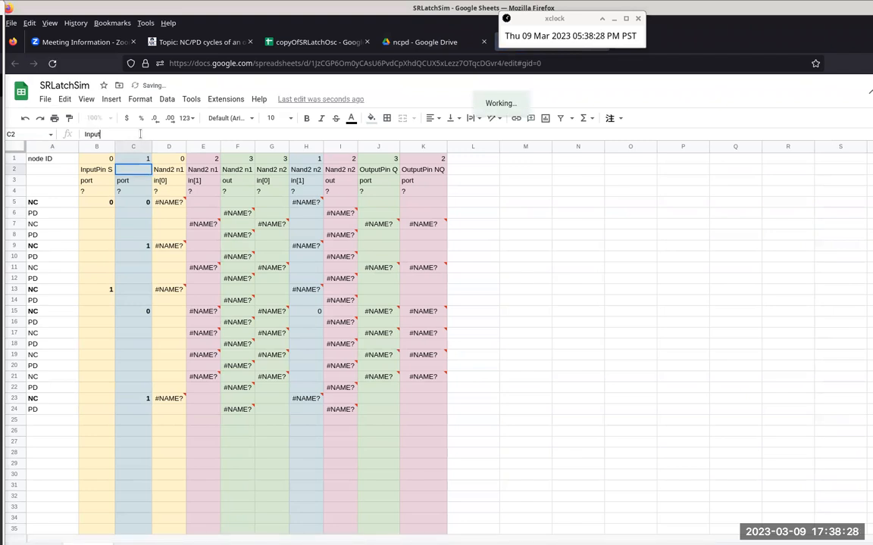
pyautogui.write('Pin')
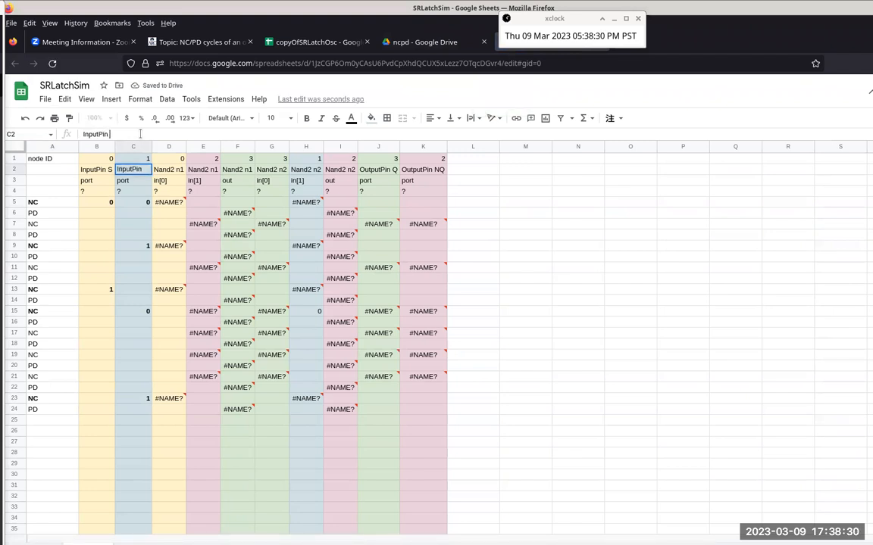
pyautogui.write(' R')
pyautogui.press('Return')
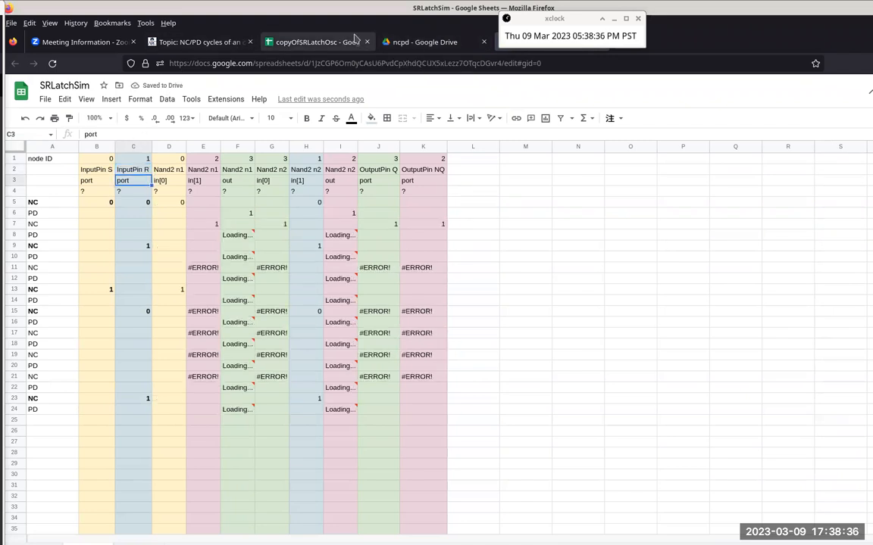
# Step: Switch to the copyOfSRLatchOsc spreadsheet and examine cells C2 and A1 to see where the table's data comes from
pyautogui.click(304, 36)
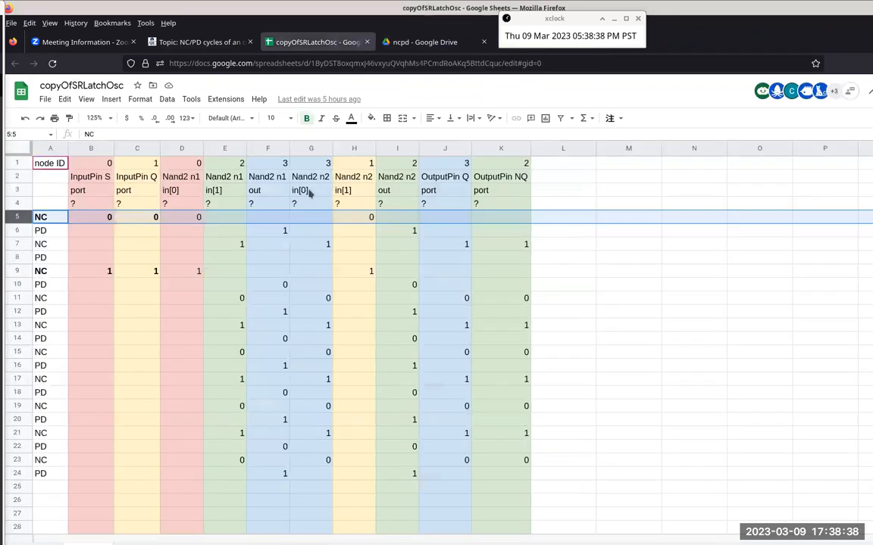
pyautogui.click(131, 179)
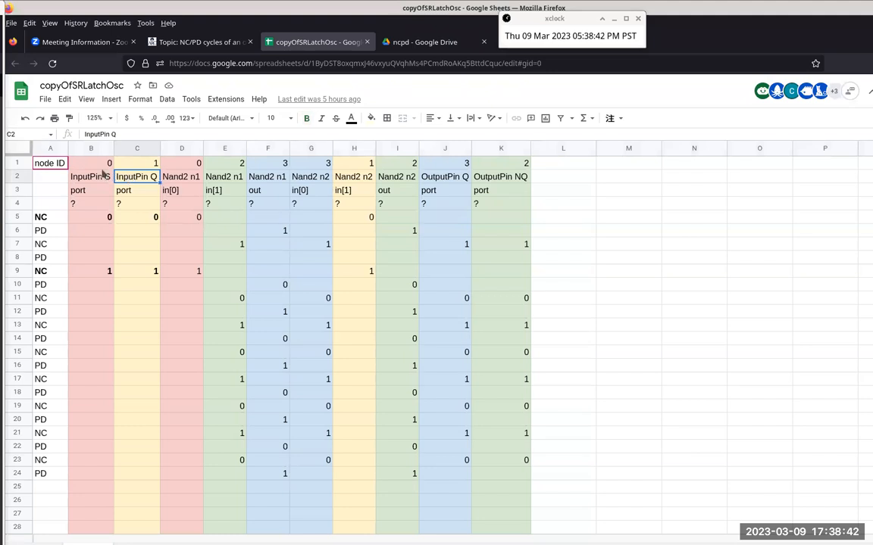
pyautogui.click(55, 188)
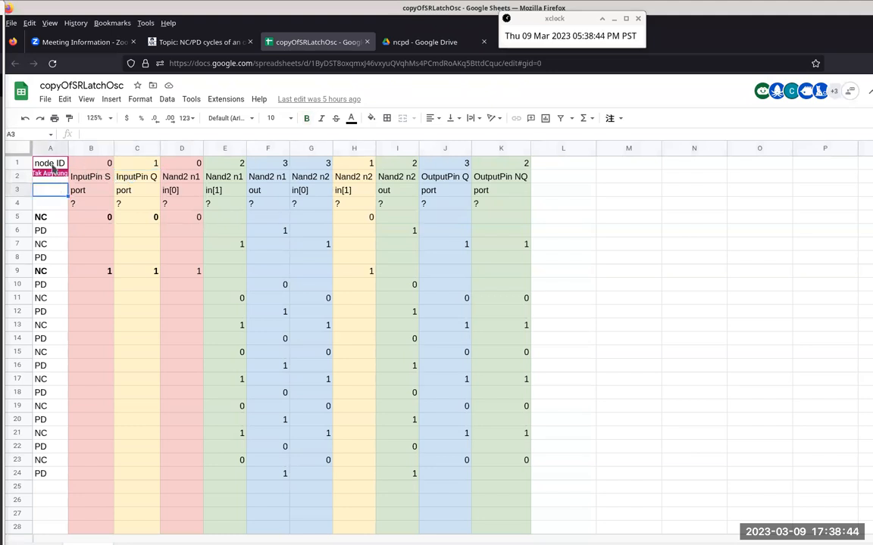
pyautogui.click(52, 163)
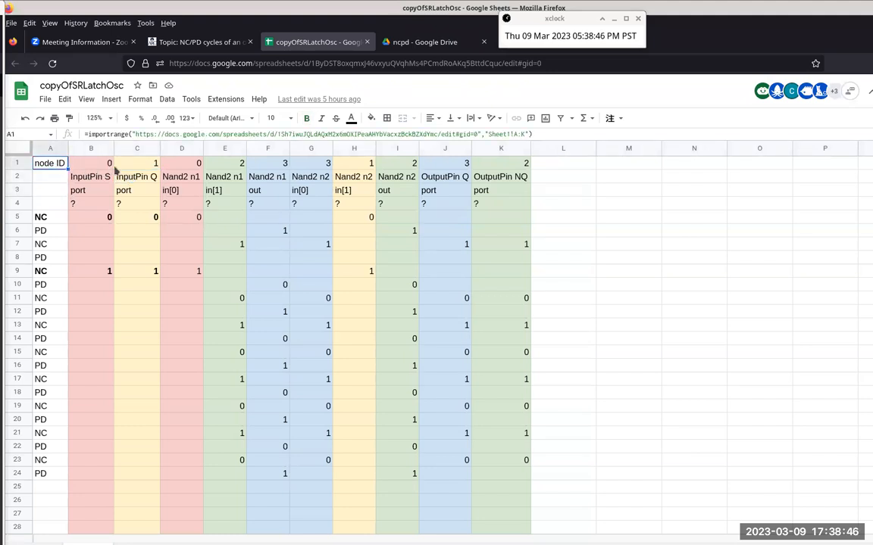
# Step: Remove the importrange formula from A1, paste it back into the same cell, and recheck A1 and C2
pyautogui.click(258, 135)
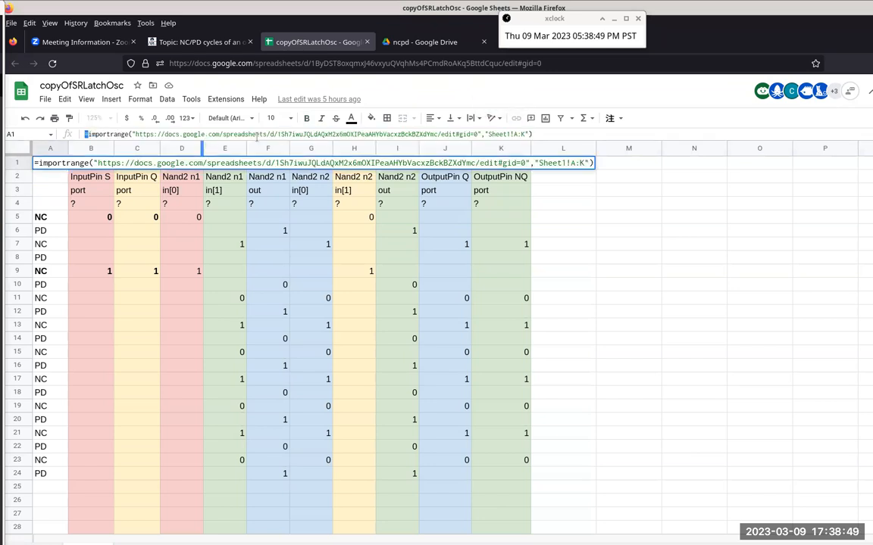
pyautogui.doubleClick(258, 135)
pyautogui.click(274, 134)
pyautogui.hotkey('ctrl', 'a')
pyautogui.hotkey('ctrl', 'c')
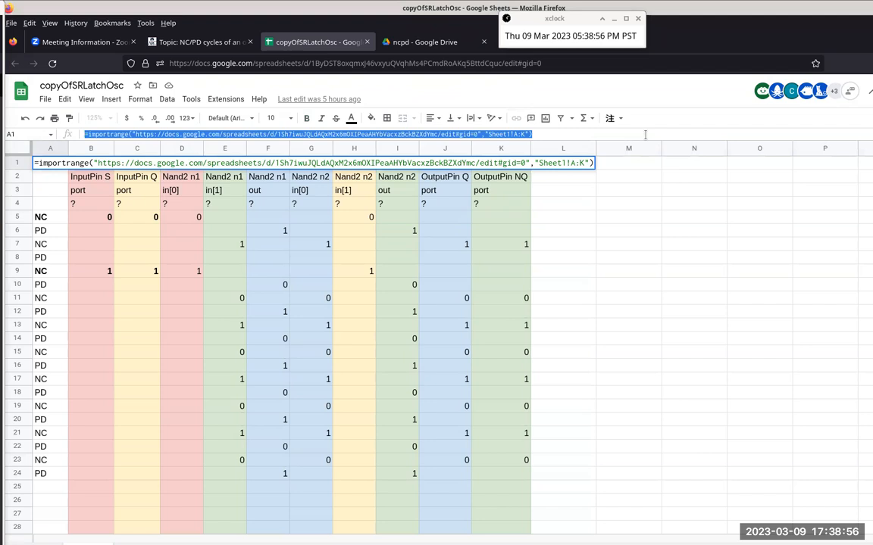
pyautogui.press('BackSpace')
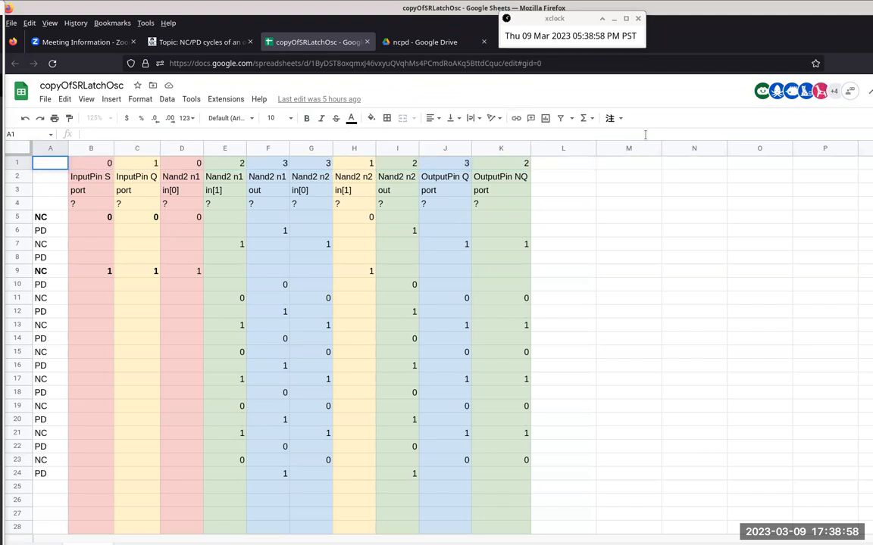
pyautogui.press('Return')
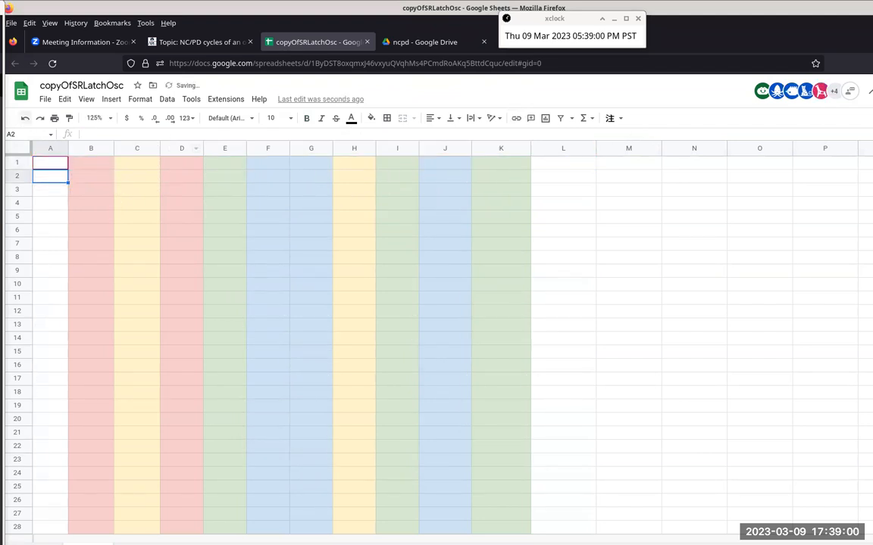
pyautogui.click(41, 163)
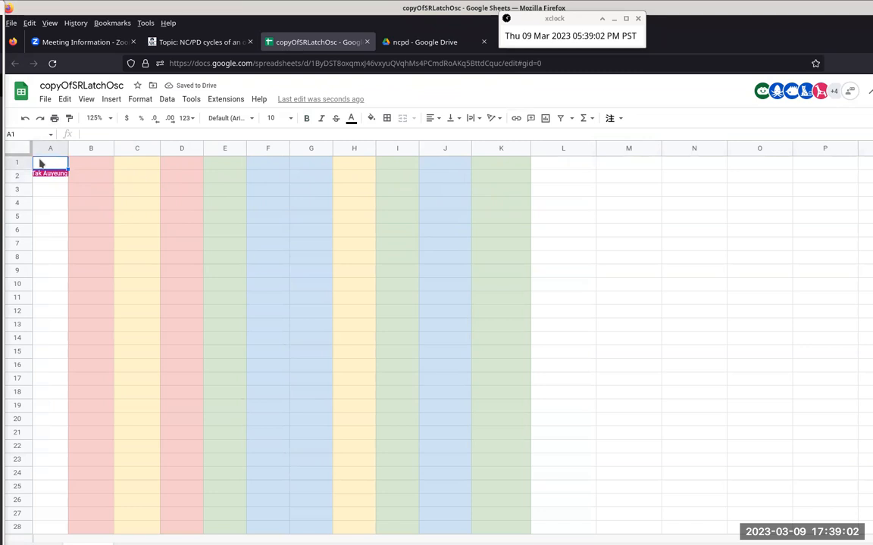
pyautogui.hotkey('ctrl', 'v')
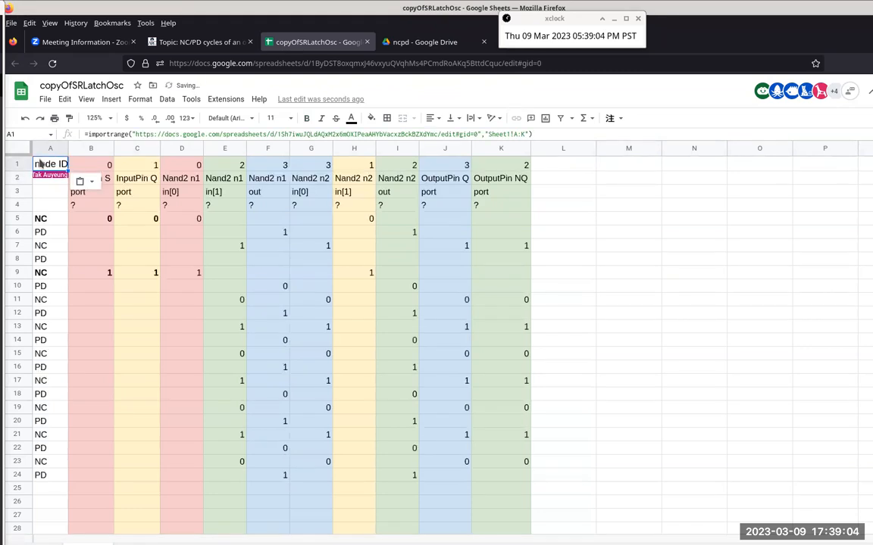
pyautogui.doubleClick(39, 164)
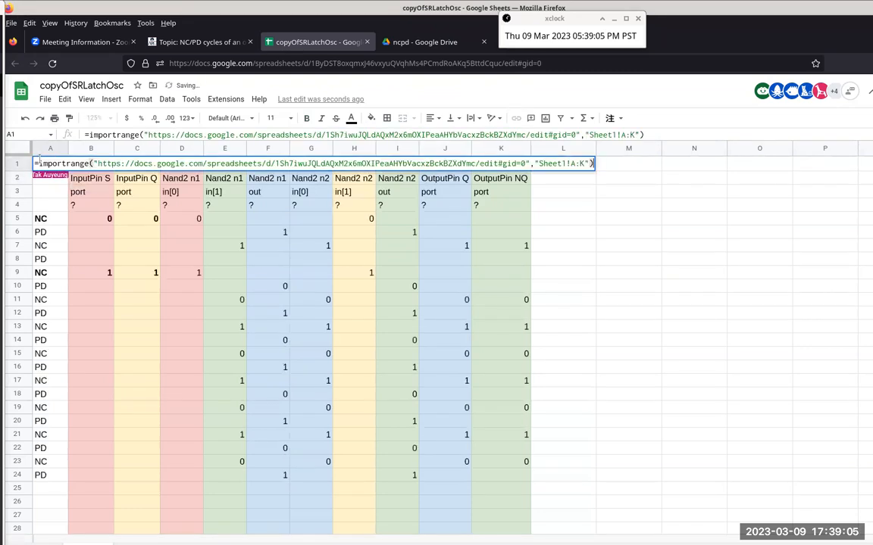
pyautogui.click(151, 182)
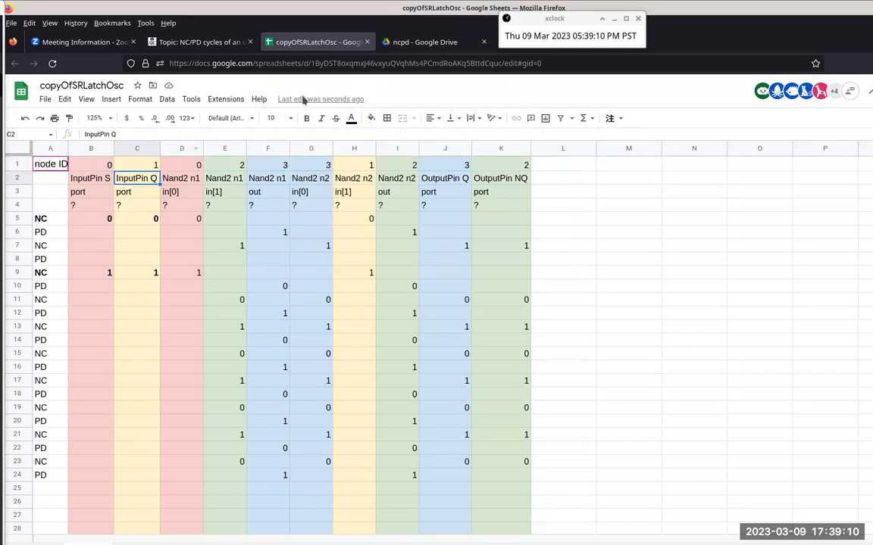
# Step: Open copyOfSRLatchOsc from the ncpd folder in Google Drive and try to overwrite the header in C2 with InputPin R
pyautogui.click(414, 45)
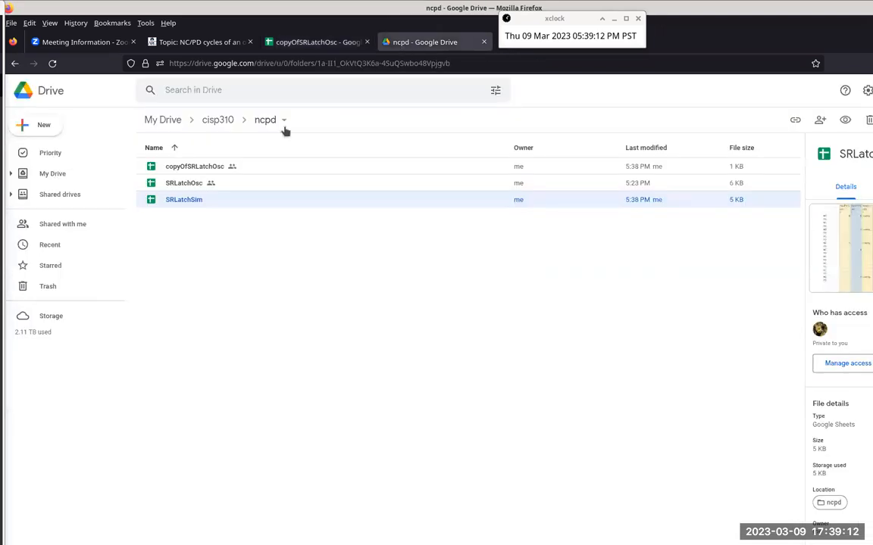
pyautogui.doubleClick(206, 167)
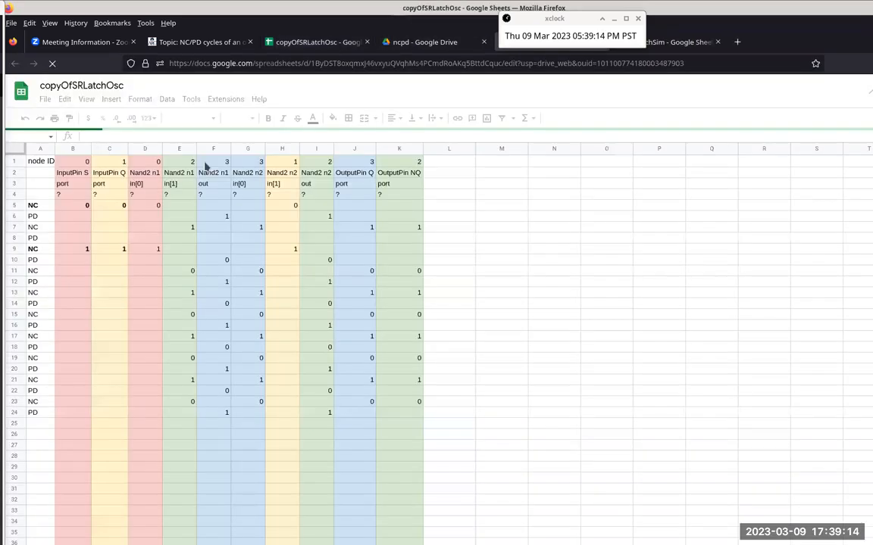
pyautogui.click(106, 175)
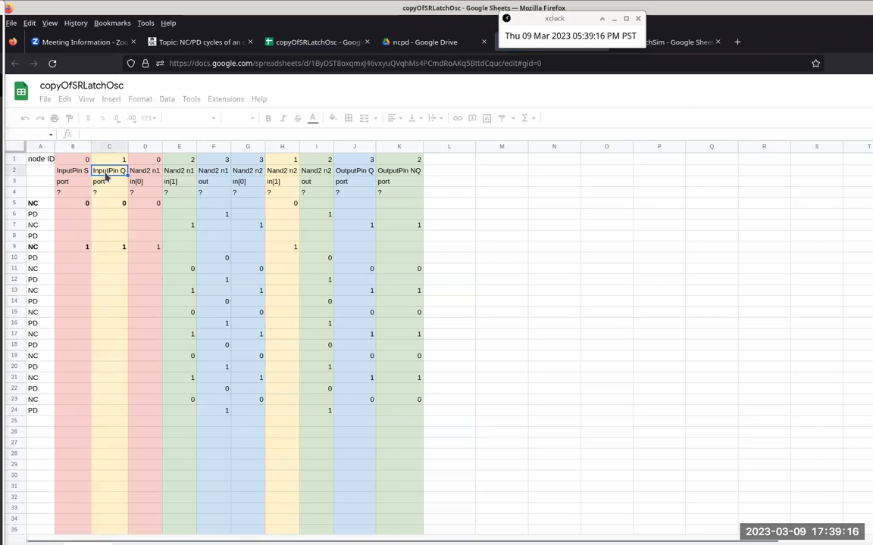
pyautogui.press('BackSpace')
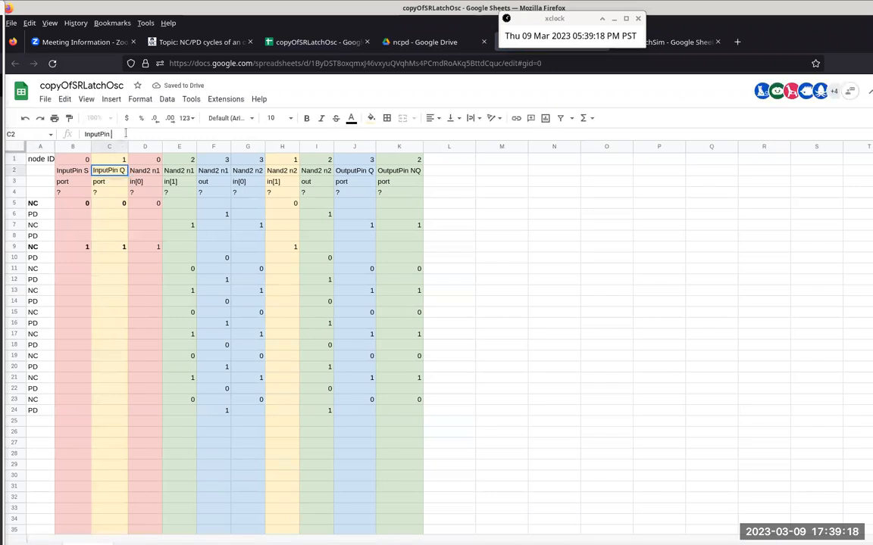
pyautogui.write('R')
pyautogui.press('Return')
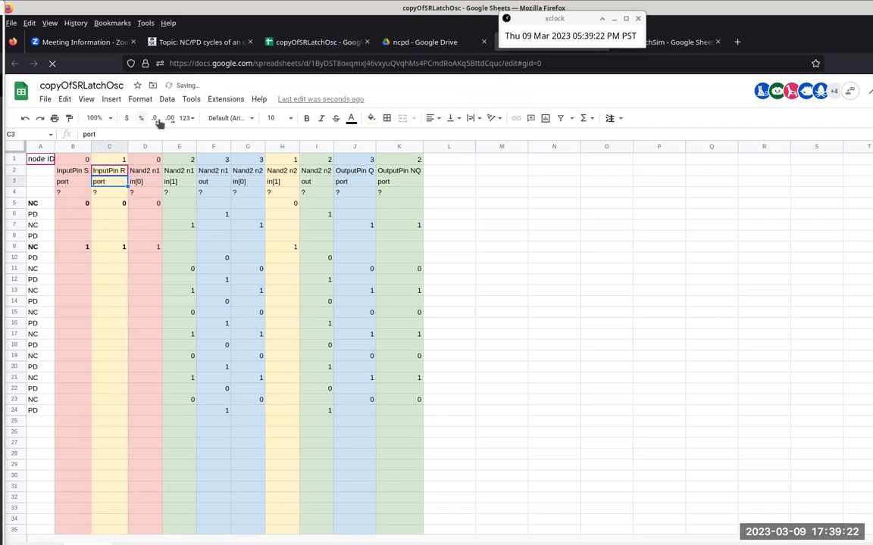
# Step: Return to the original copyOfSRLatchOsc tab and examine the error and the importrange formula in A1
pyautogui.click(196, 43)
pyautogui.click(308, 42)
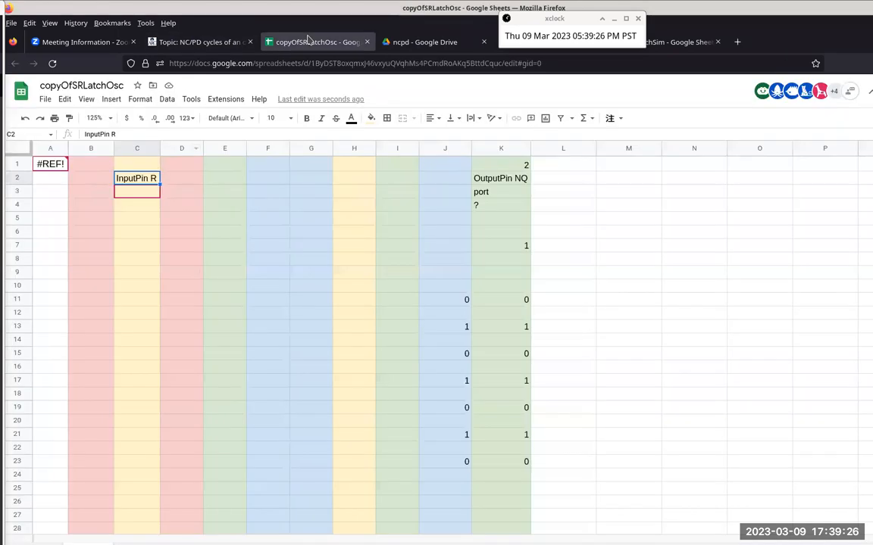
pyautogui.click(50, 165)
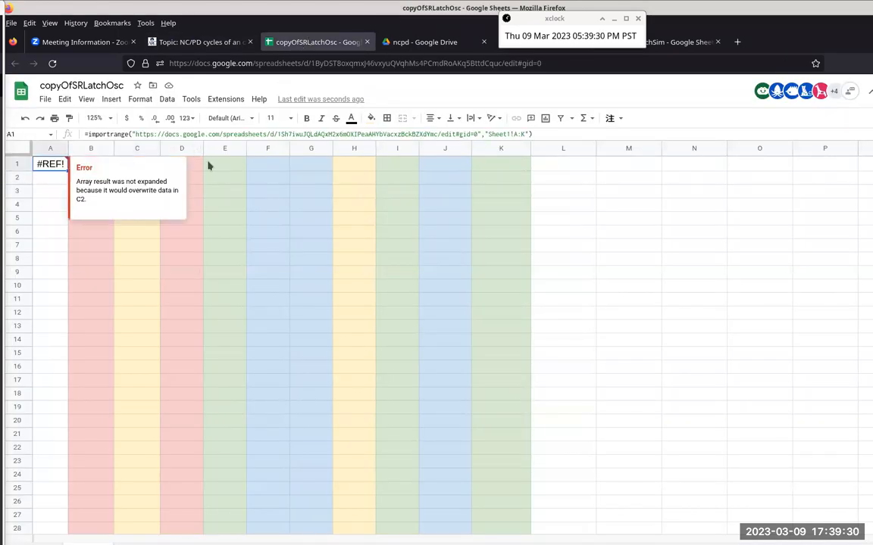
pyautogui.click(547, 134)
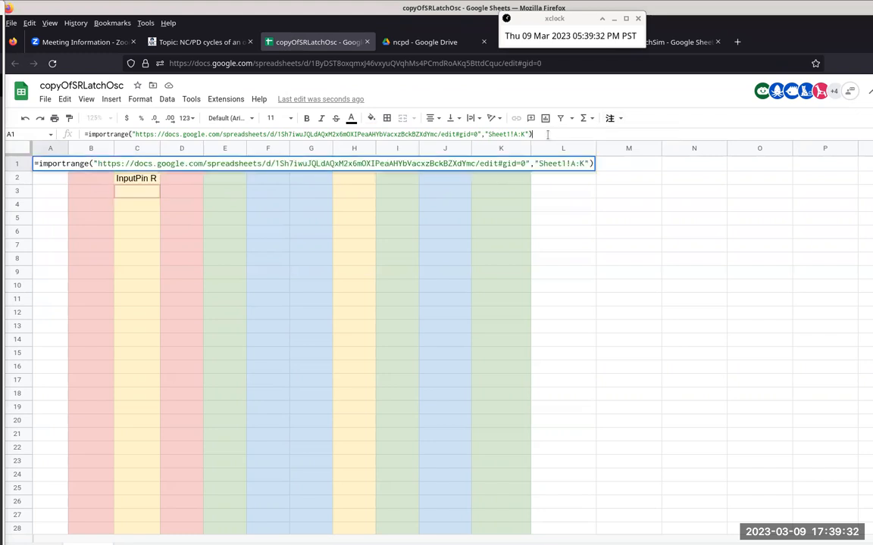
pyautogui.press('Return')
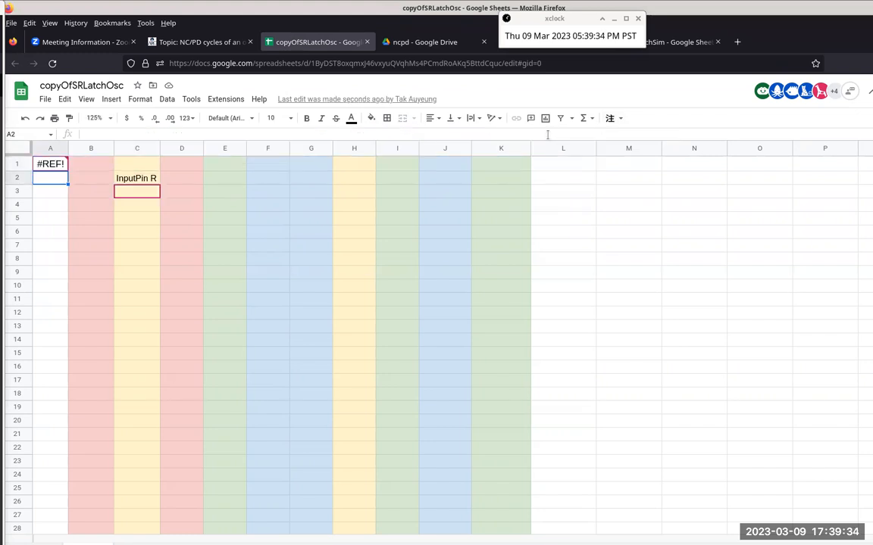
pyautogui.click(49, 161)
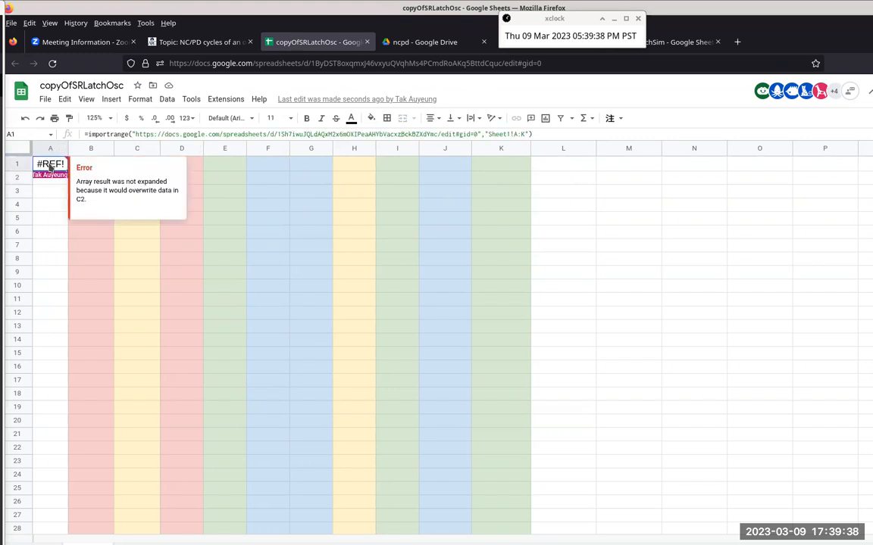
# Step: Clear the manually entered header from C2 of copyOfSRLatchOsc
pyautogui.click(233, 189)
pyautogui.click(138, 180)
pyautogui.press('Delete')
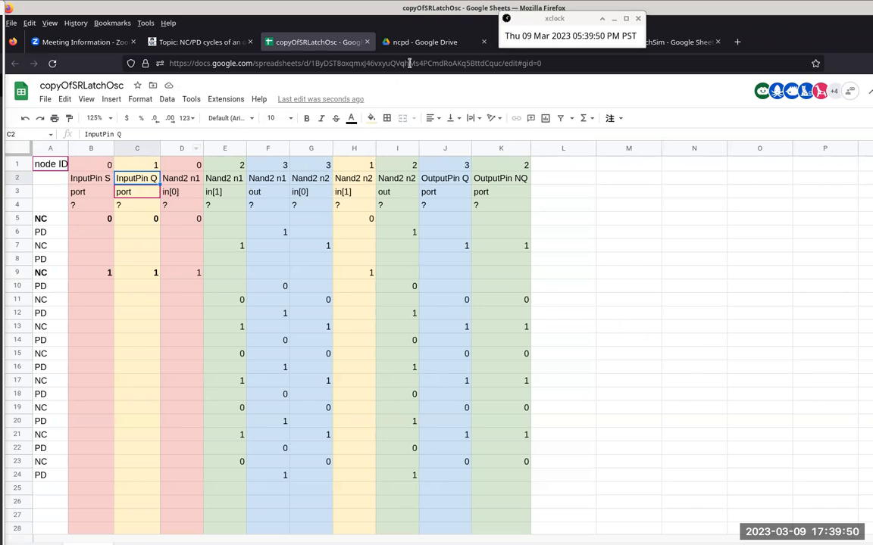
# Step: Open the source spreadsheet SRLatchOsc from the ncpd folder, change C2 to InputPin R, and return to copyOfSRLatchOsc
pyautogui.moveTo(506, 19); pyautogui.dragTo(635, 98)
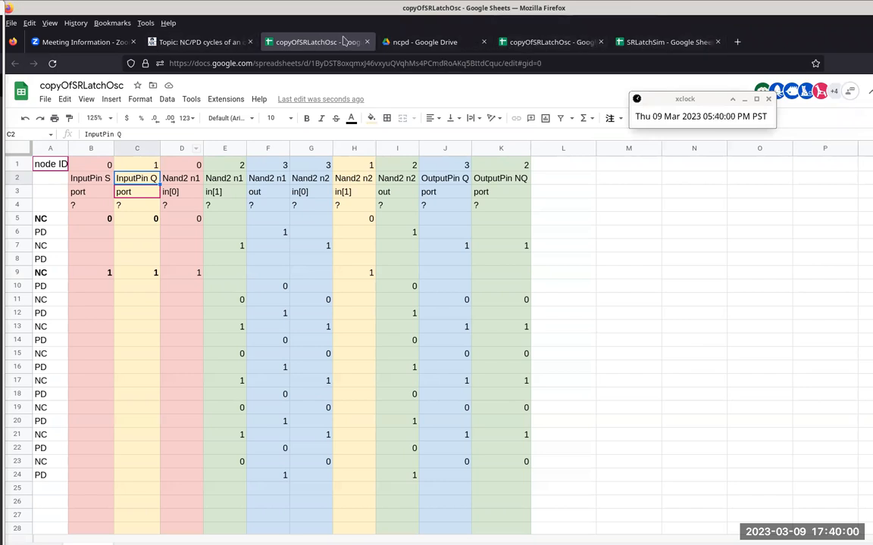
pyautogui.click(401, 42)
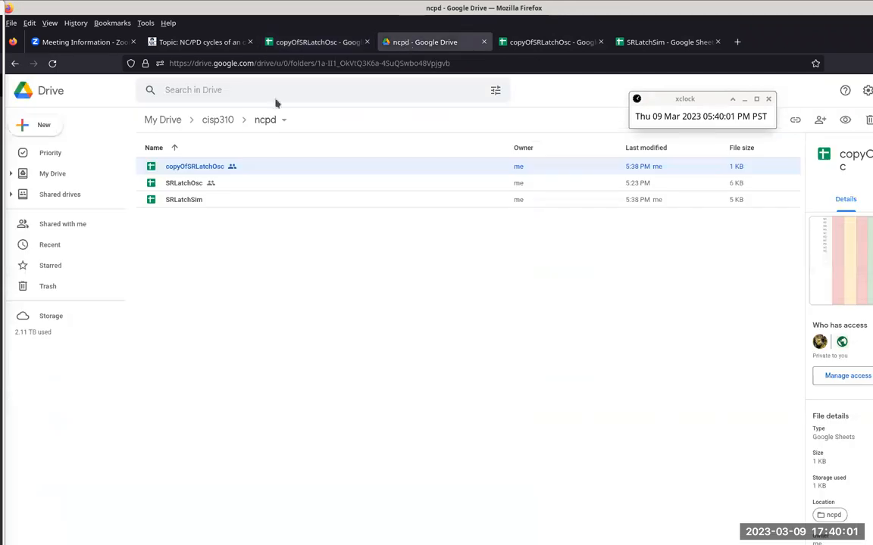
pyautogui.doubleClick(185, 185)
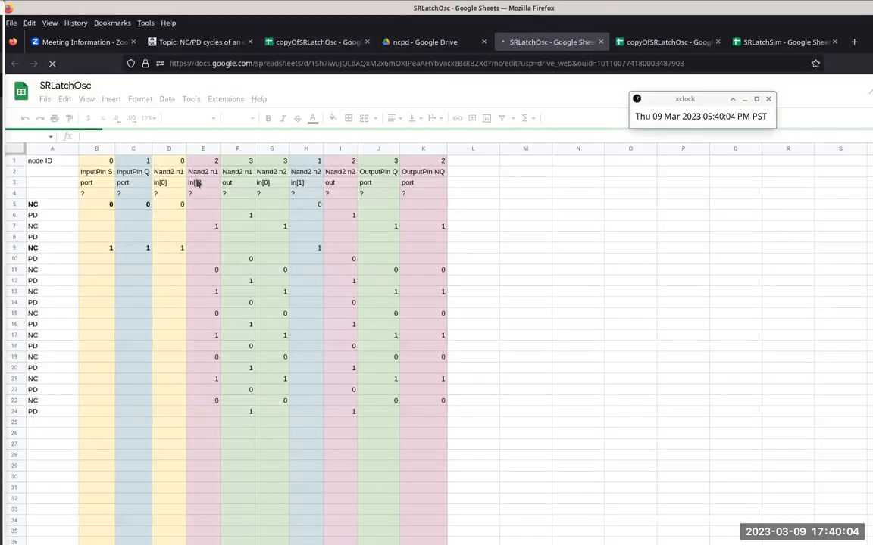
pyautogui.click(144, 171)
pyautogui.click(135, 134)
pyautogui.press('BackSpace')
pyautogui.write('R')
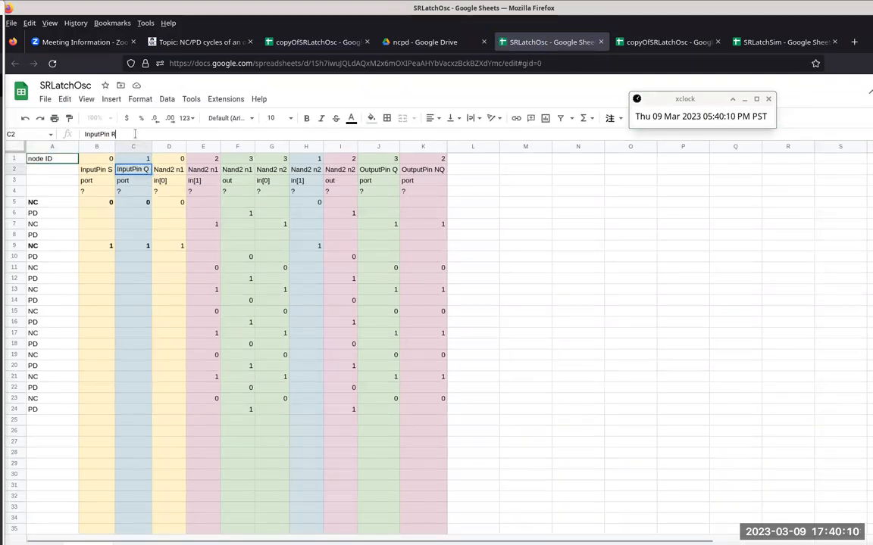
pyautogui.press('Return')
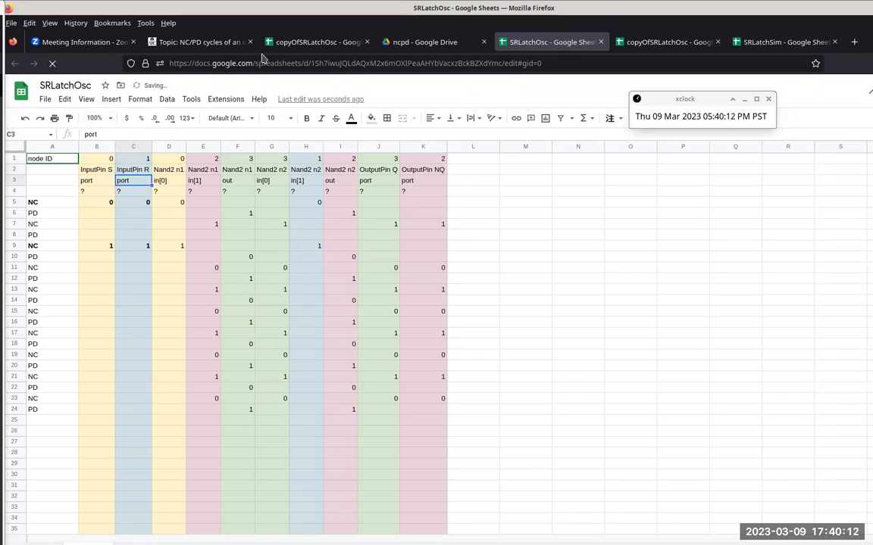
pyautogui.click(299, 47)
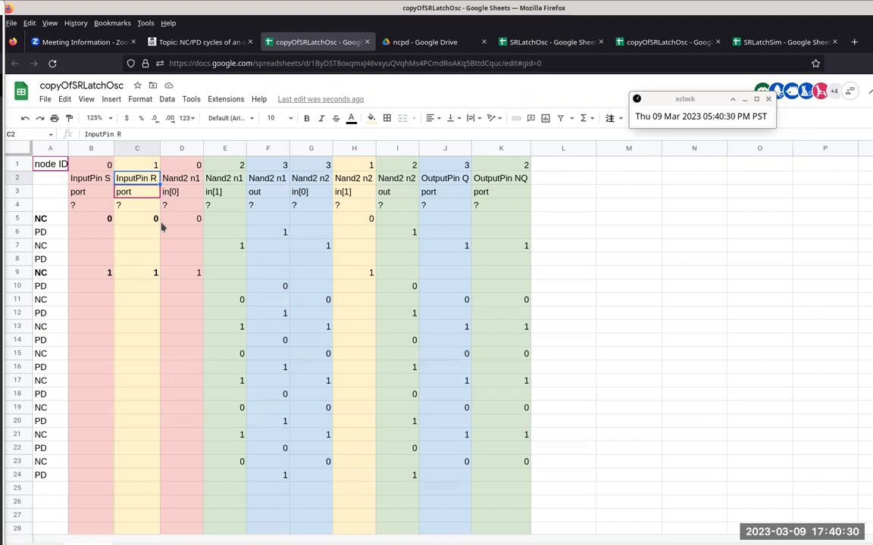
# Step: Examine the first NC row by tracing InputPin S and R in B5:C5 to the Nand2 inputs in D5 and H5
pyautogui.moveTo(99, 221); pyautogui.dragTo(131, 222)
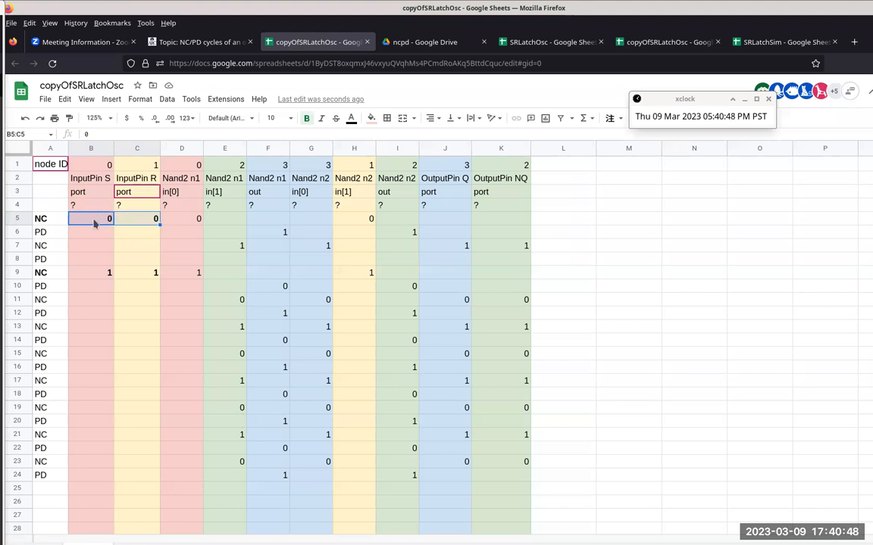
pyautogui.click(182, 226)
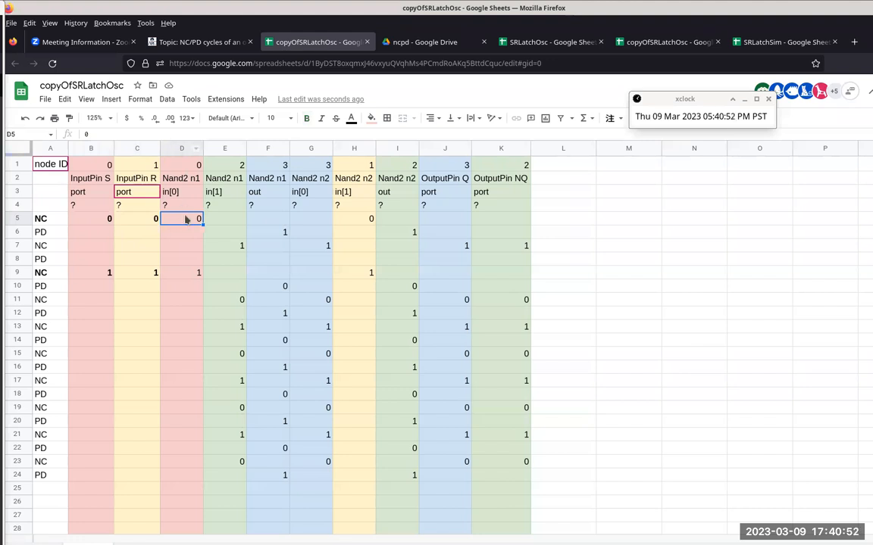
pyautogui.click(94, 221)
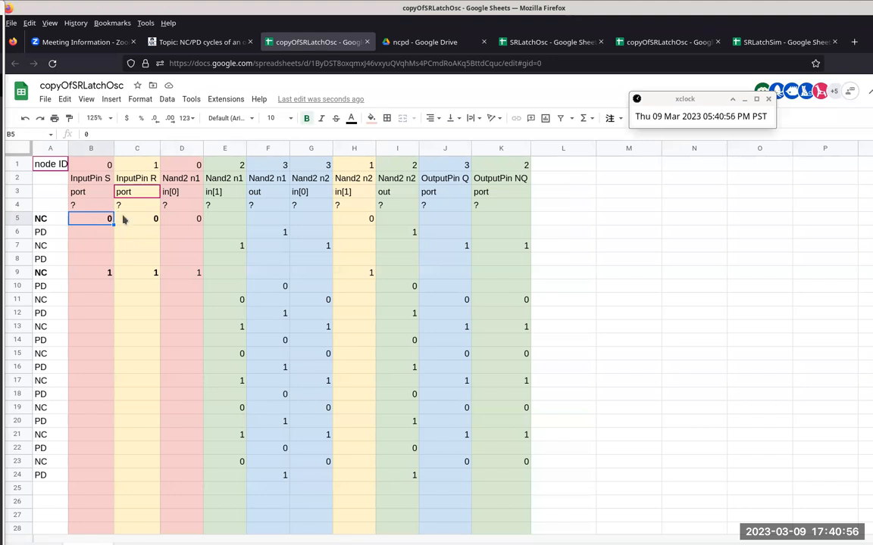
pyautogui.click(119, 218)
pyautogui.click(359, 220)
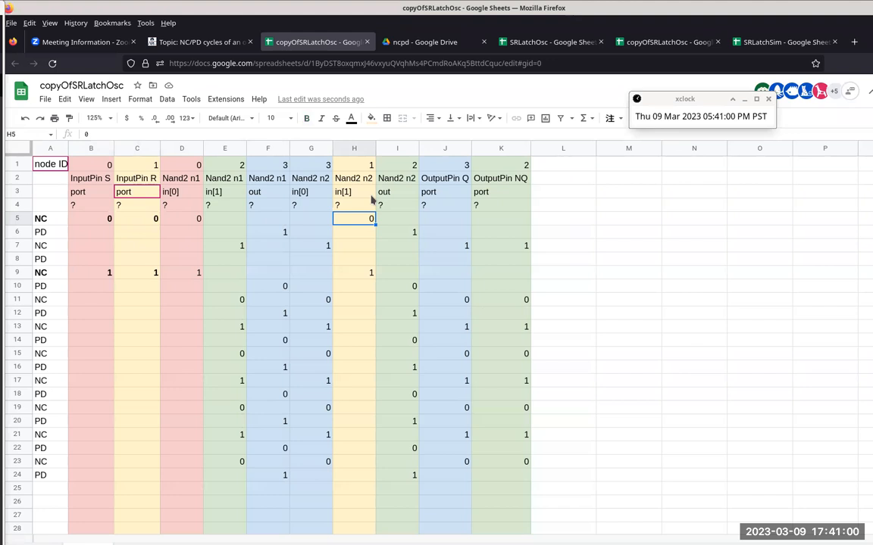
pyautogui.click(137, 221)
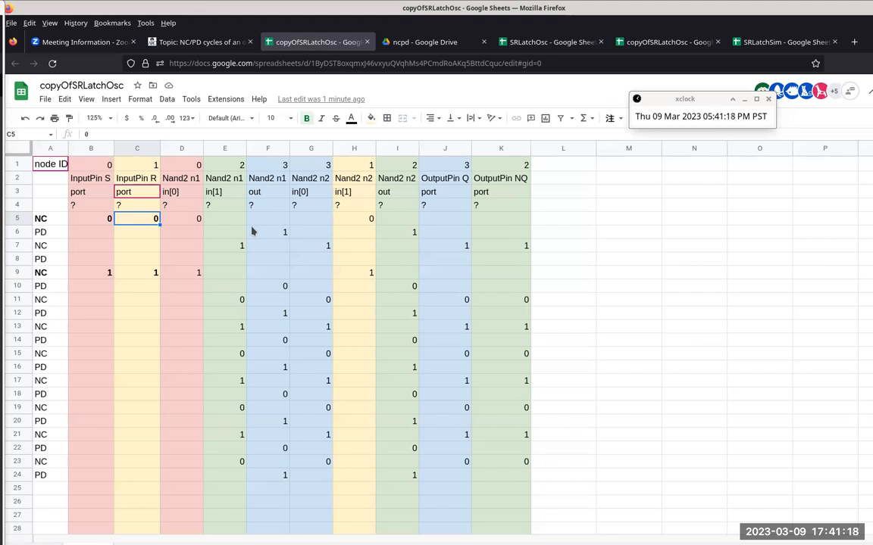
# Step: Examine PD row 6, relating the Nand2 outputs in F6 and I6 to the inputs in D5 and E4
pyautogui.click(15, 232)
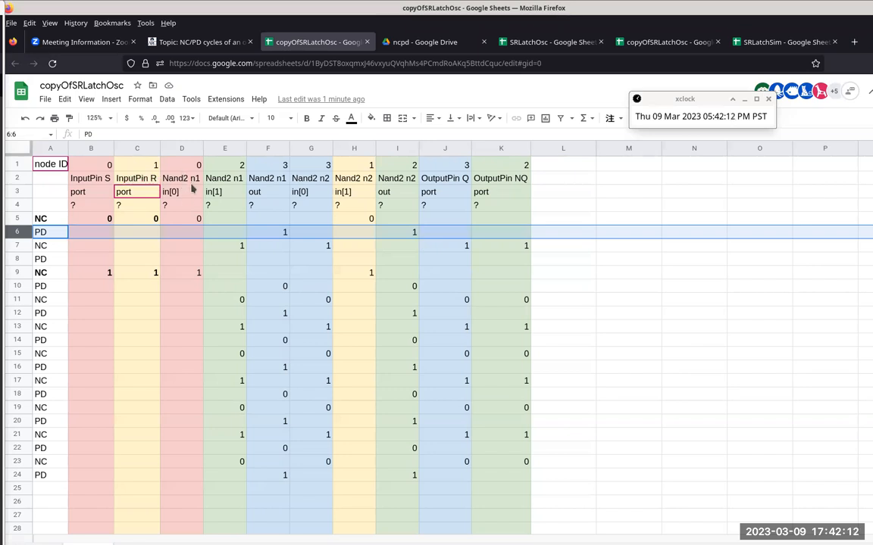
pyautogui.click(193, 220)
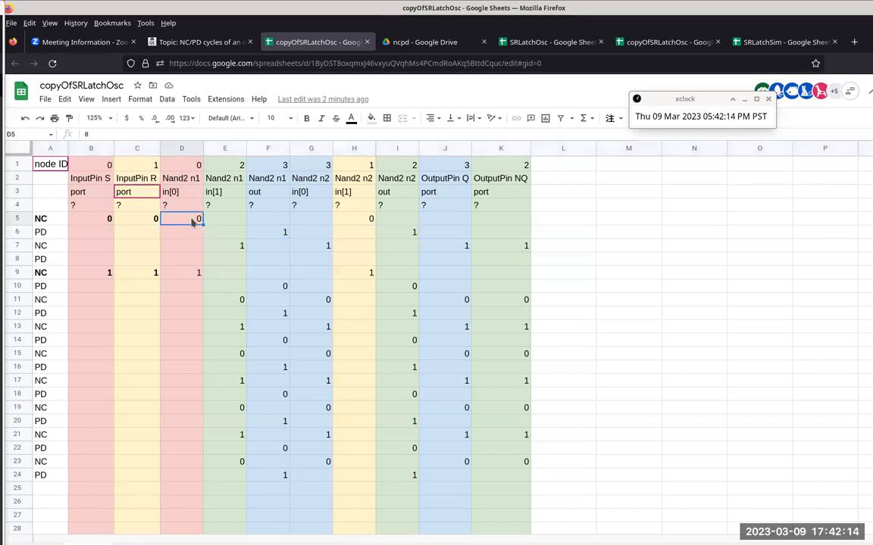
pyautogui.moveTo(193, 219); pyautogui.dragTo(193, 209)
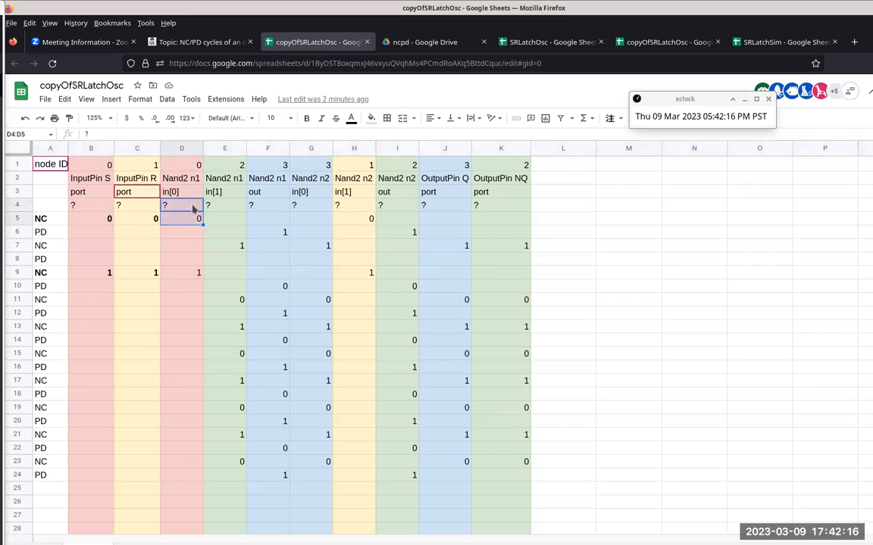
pyautogui.click(193, 219)
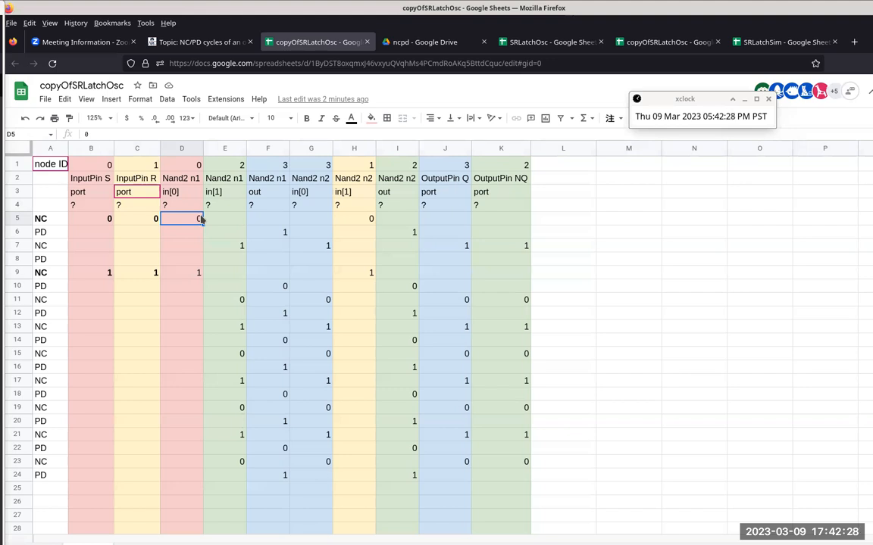
pyautogui.click(271, 236)
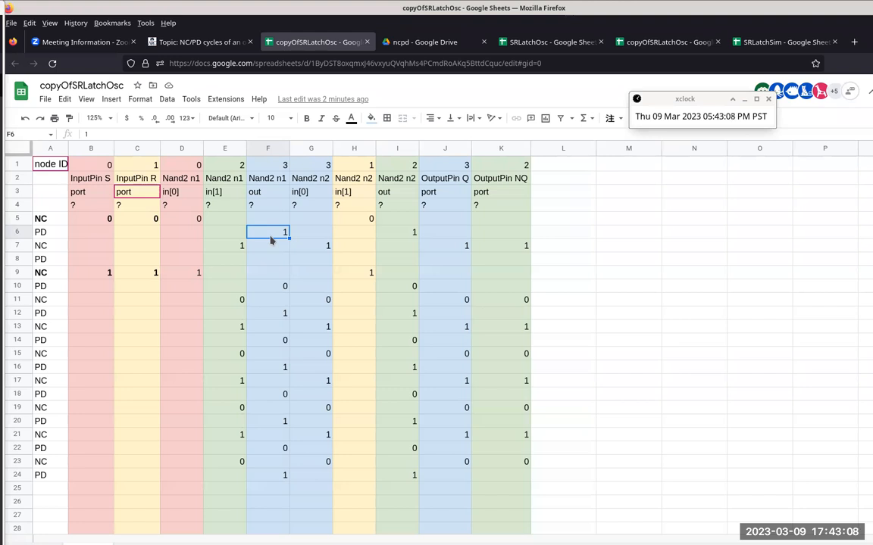
pyautogui.click(226, 210)
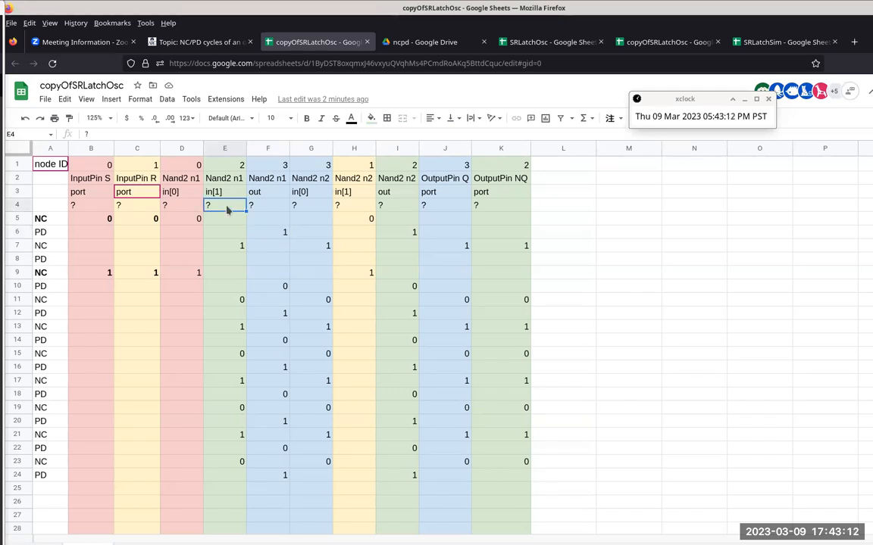
pyautogui.click(265, 234)
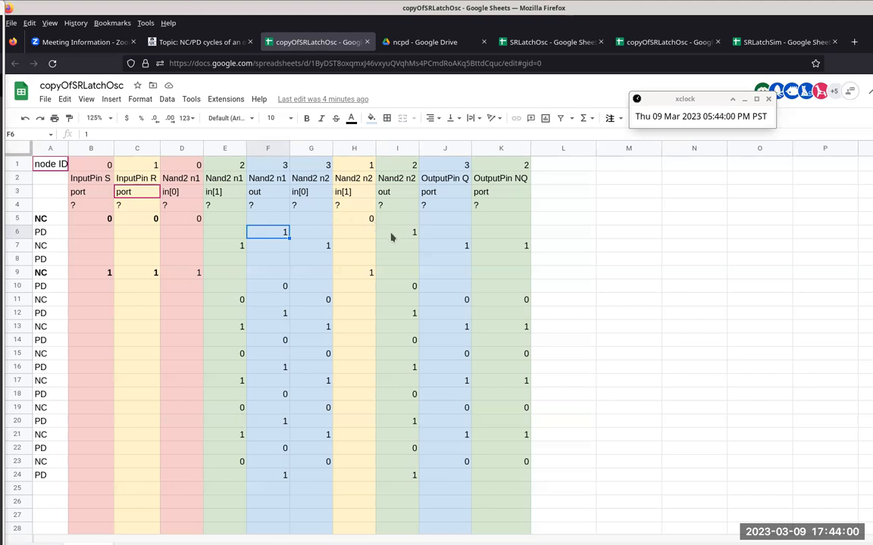
pyautogui.click(392, 237)
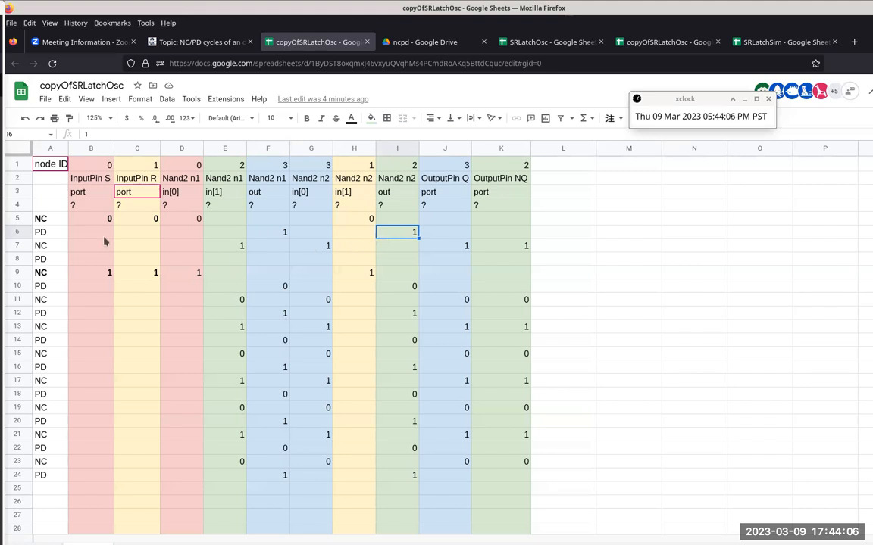
# Step: Inspect NC row 7 and compare the Nand2 n1 in[0] cells D6 and D7
pyautogui.click(18, 245)
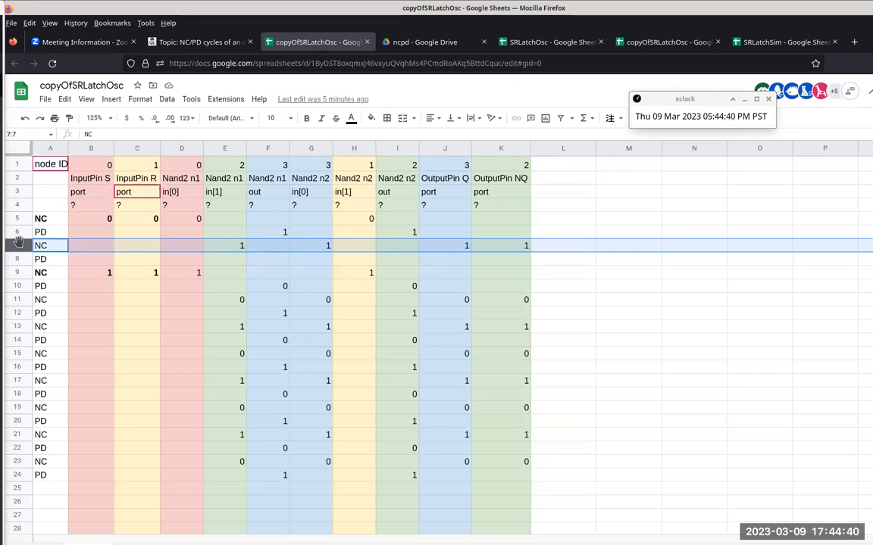
pyautogui.click(192, 234)
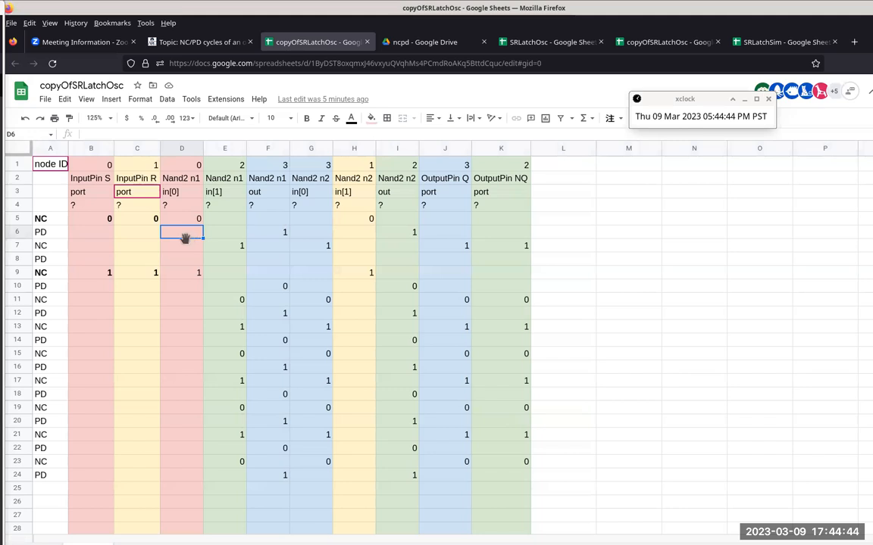
pyautogui.click(187, 250)
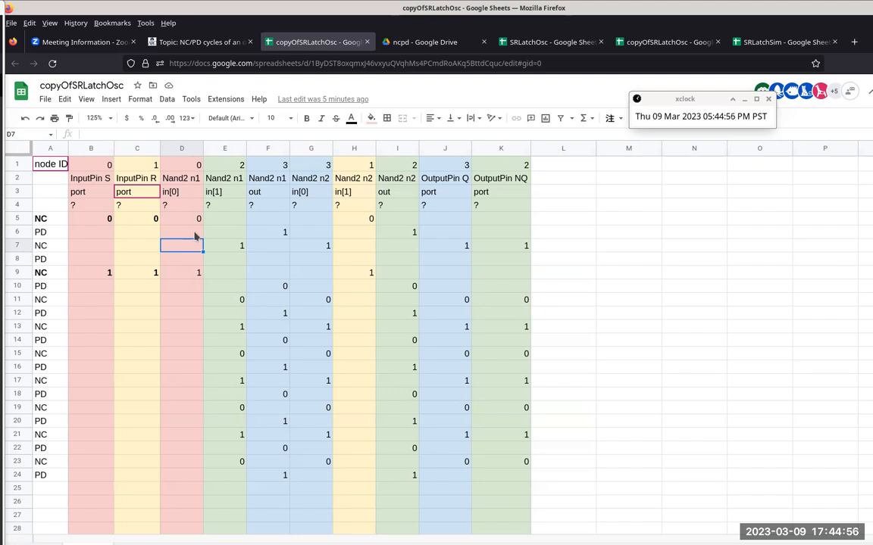
pyautogui.click(193, 235)
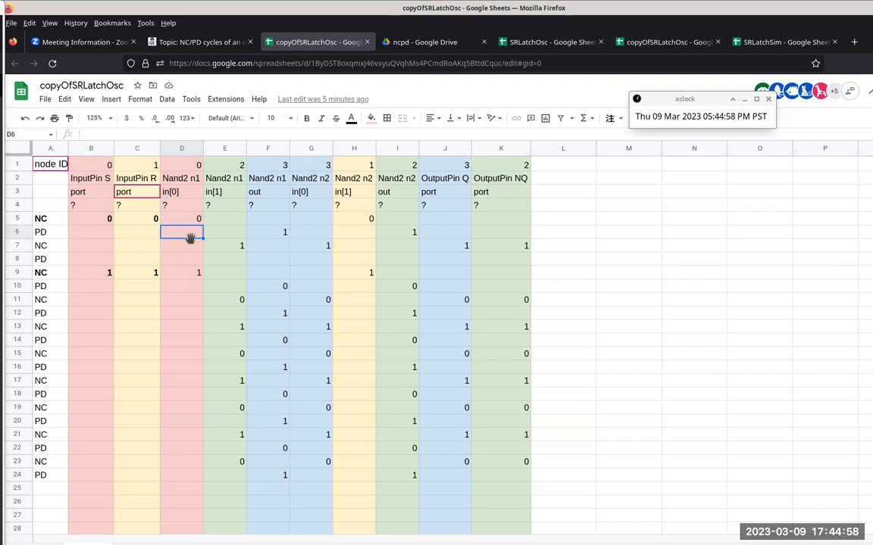
pyautogui.click(194, 248)
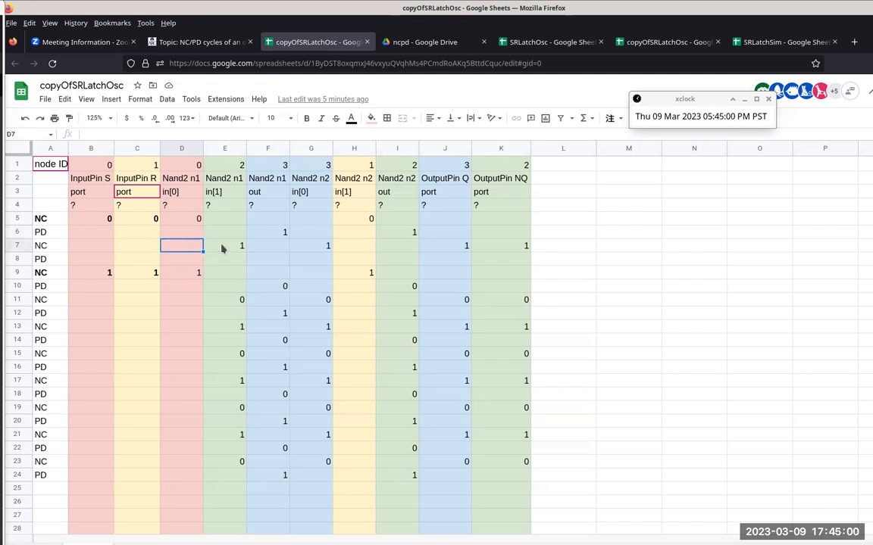
pyautogui.press('Up')
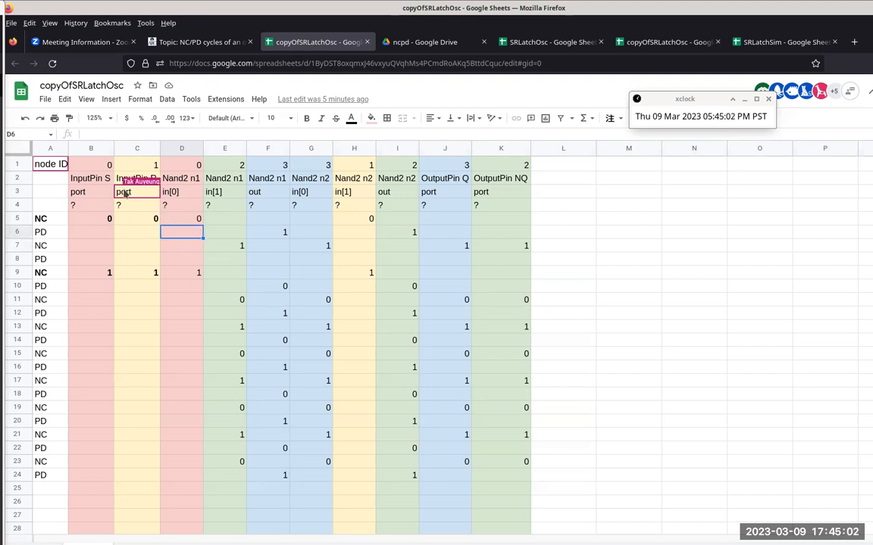
# Step: Trace the Nand2 n2 output I6 to E7 and K7, and the Nand2 n1 output F6 to G7 and J7
pyautogui.click(231, 246)
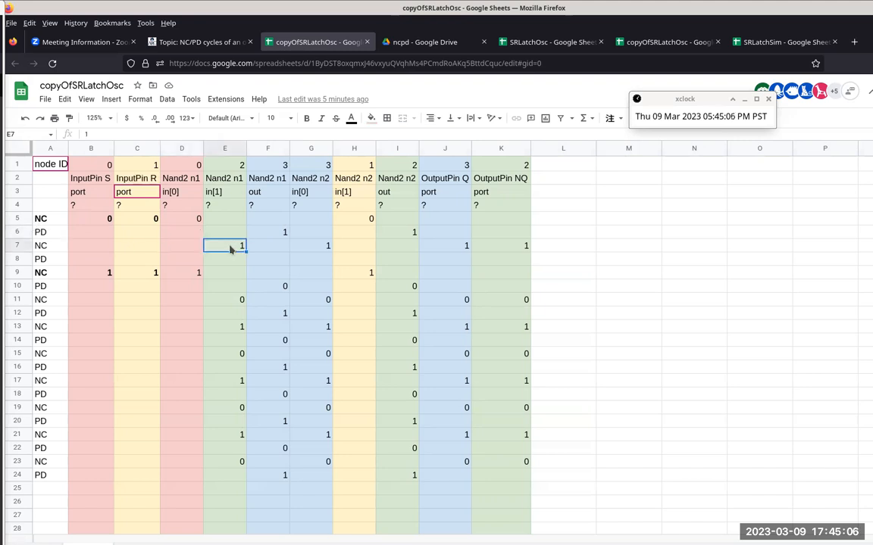
pyautogui.click(234, 233)
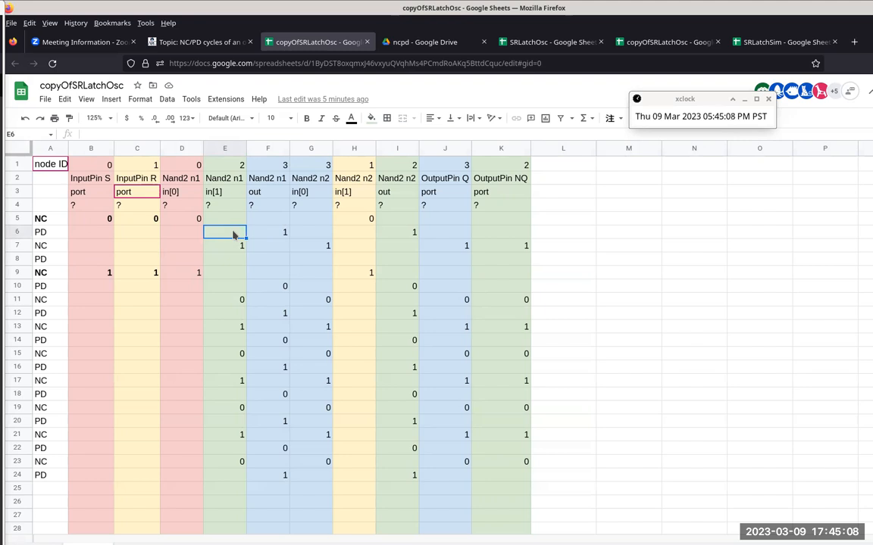
pyautogui.click(405, 236)
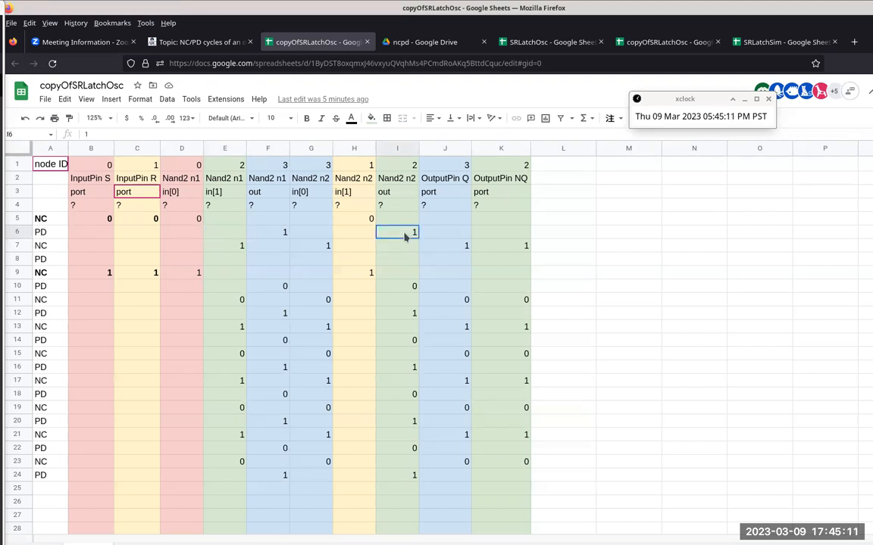
pyautogui.click(228, 248)
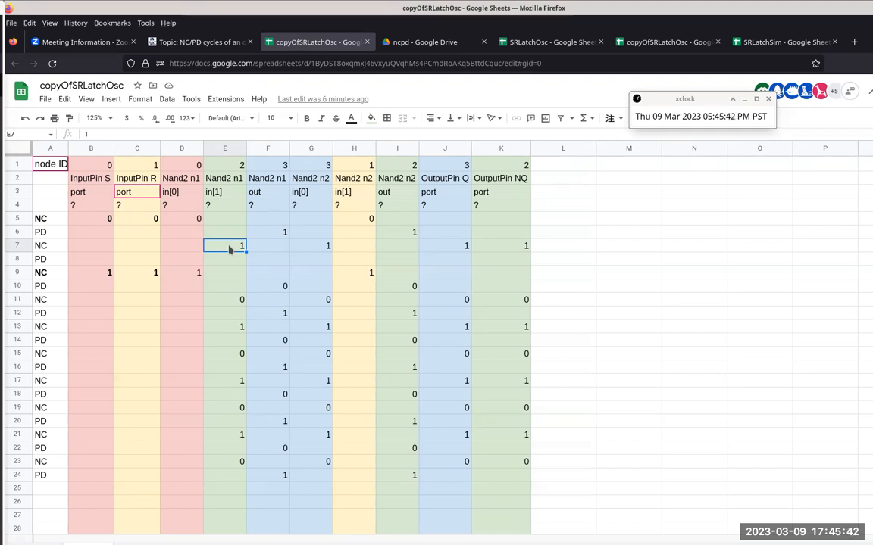
pyautogui.keyDown('ctrl'); pyautogui.click(523, 248); pyautogui.keyUp('ctrl')
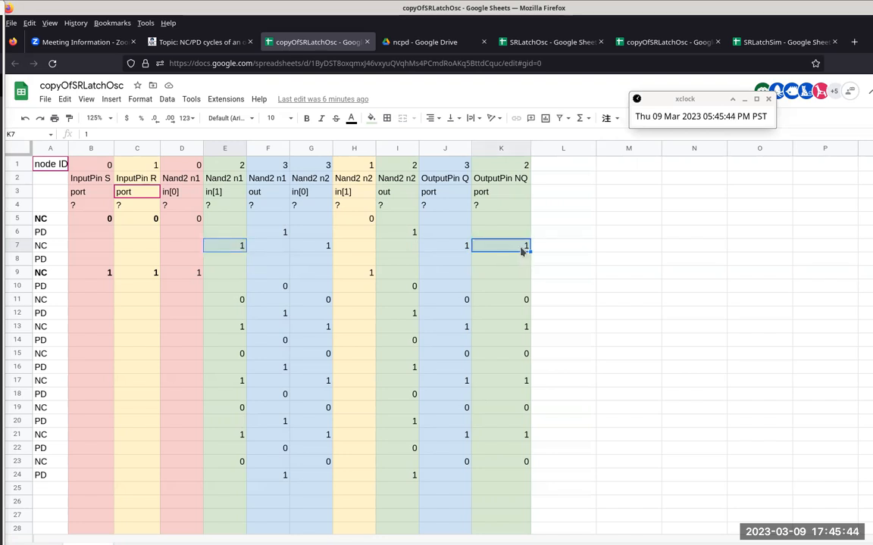
pyautogui.keyDown('ctrl'); pyautogui.click(400, 234); pyautogui.keyUp('ctrl')
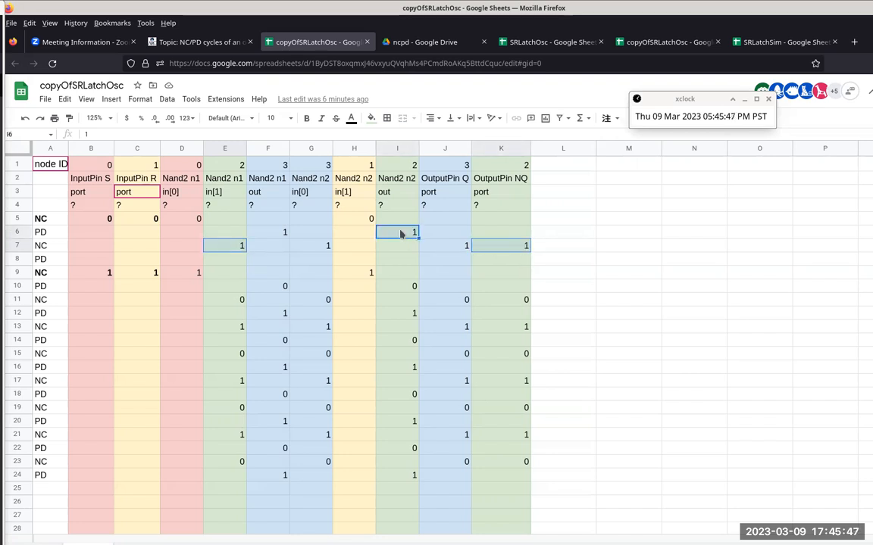
pyautogui.click(324, 247)
pyautogui.keyDown('ctrl'); pyautogui.click(448, 246); pyautogui.keyUp('ctrl')
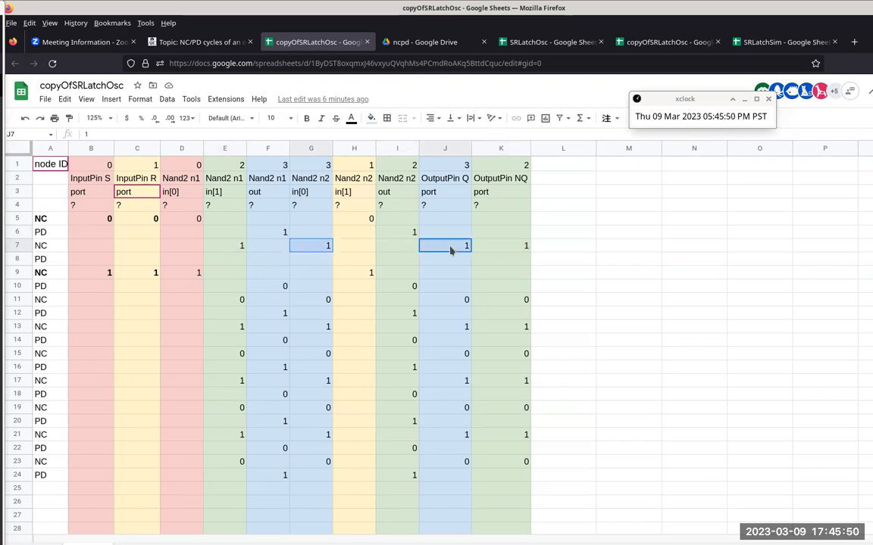
pyautogui.keyDown('ctrl'); pyautogui.click(261, 232); pyautogui.keyUp('ctrl')
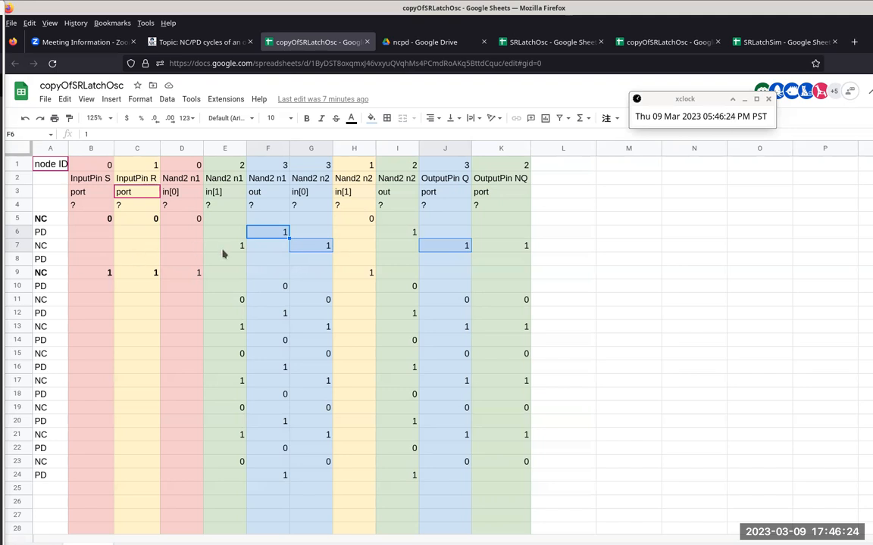
# Step: Compare the Nand2 inputs in G7 and E7 with their initial states in G4 and E4
pyautogui.click(309, 246)
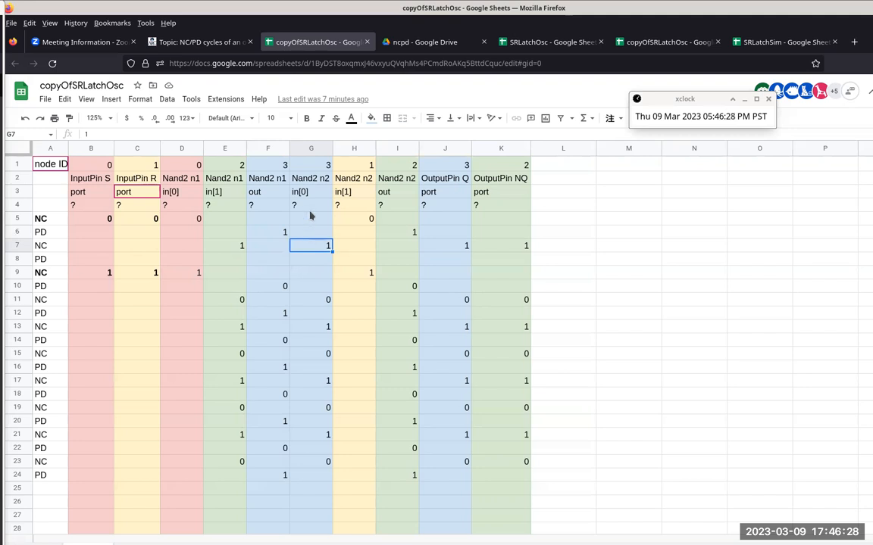
pyautogui.keyDown('ctrl'); pyautogui.click(305, 205); pyautogui.keyUp('ctrl')
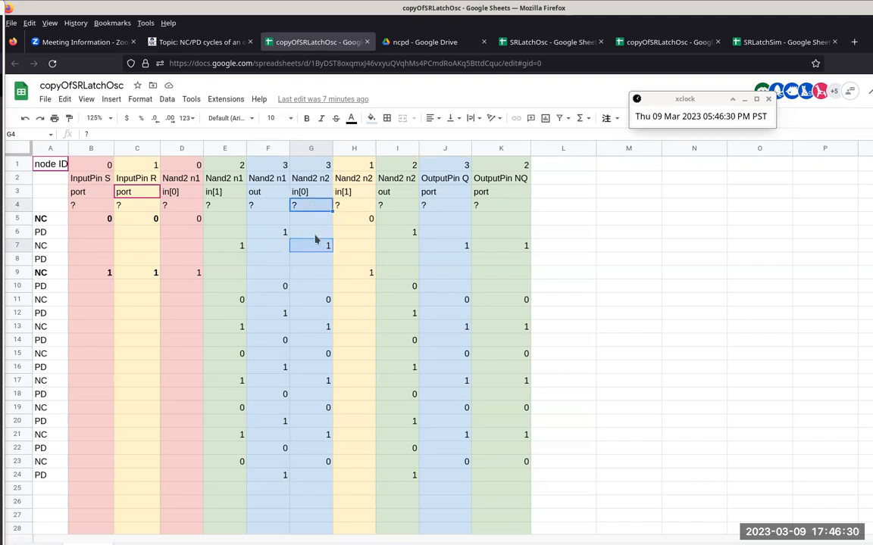
pyautogui.click(225, 247)
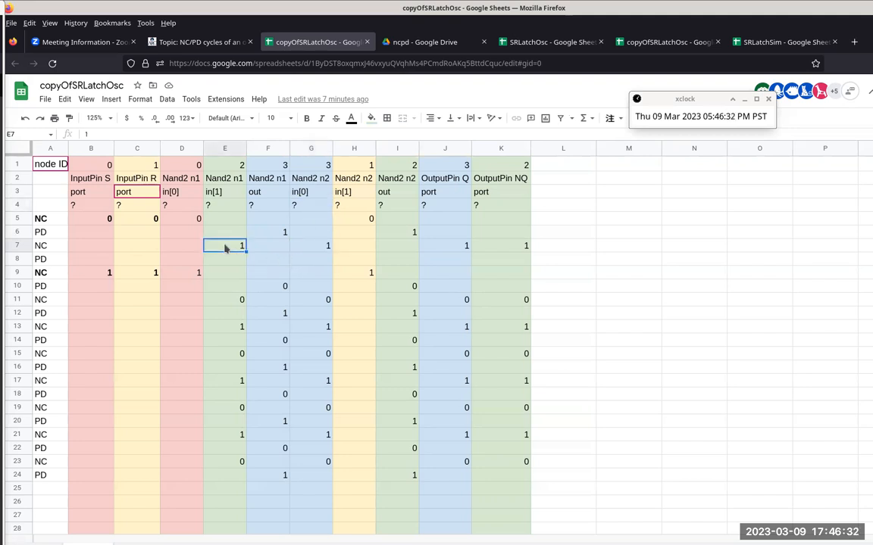
pyautogui.keyDown('ctrl'); pyautogui.click(231, 206); pyautogui.keyUp('ctrl')
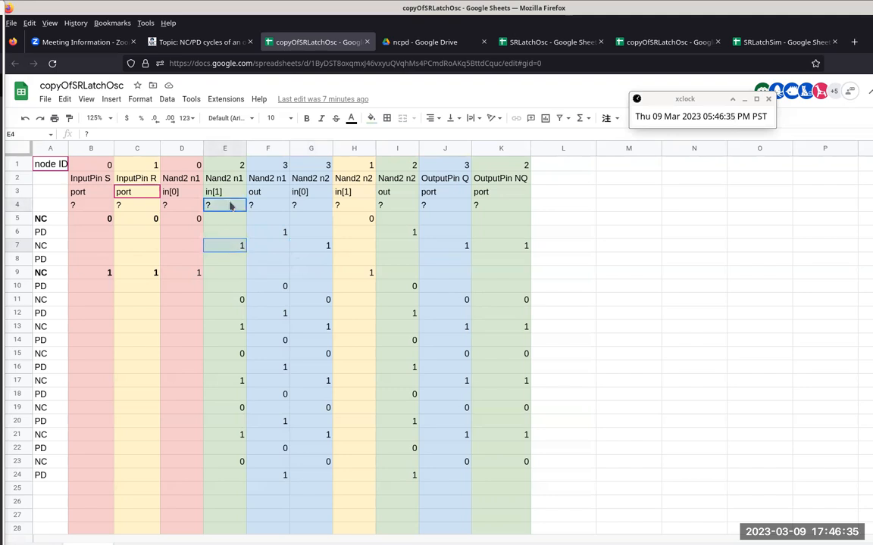
# Step: Examine PD row 8, checking the Nand2 cells F8 and H8 and highlighting the whole row
pyautogui.click(262, 260)
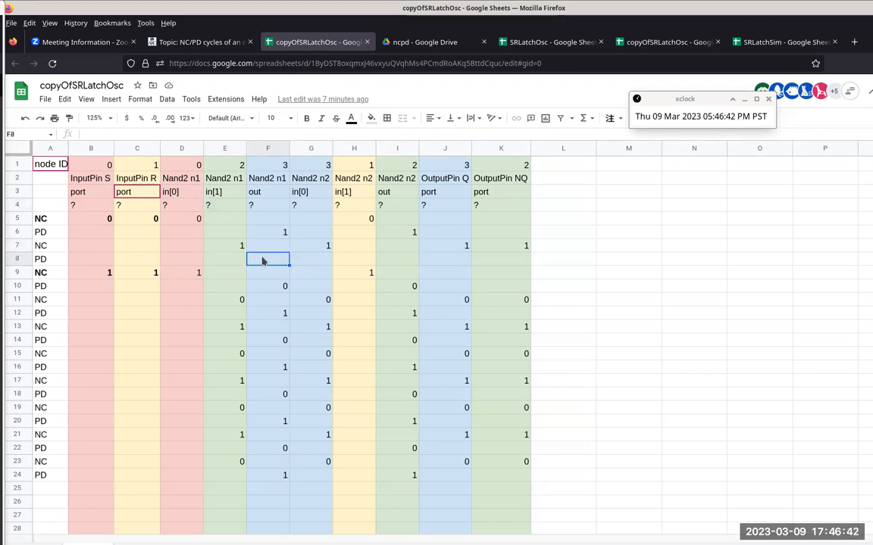
pyautogui.click(365, 263)
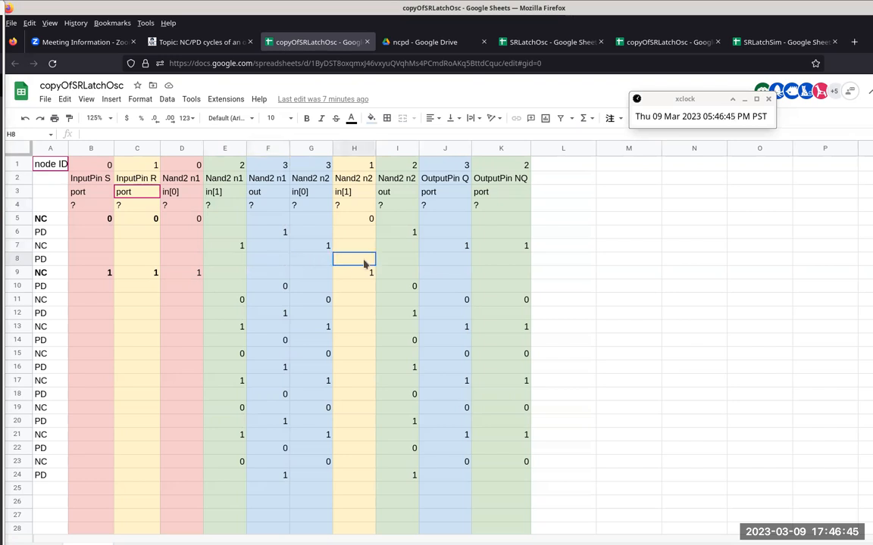
pyautogui.click(270, 263)
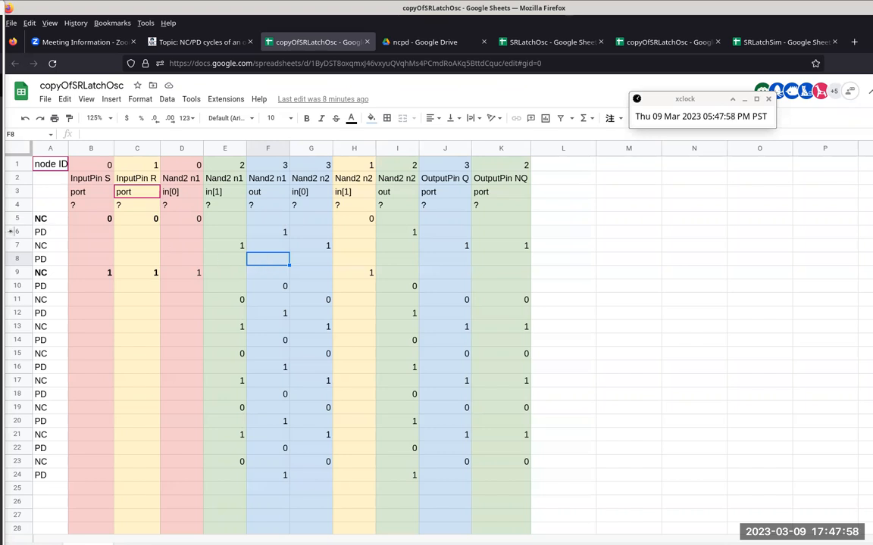
pyautogui.click(16, 259)
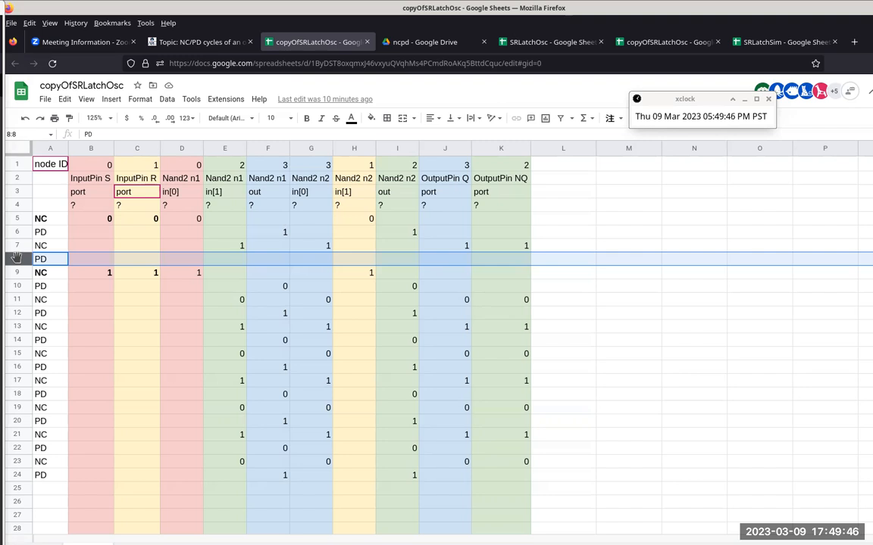
# Step: Compare the InputPin S and InputPin R values in NC row 5 with those in NC row 9
pyautogui.click(87, 222)
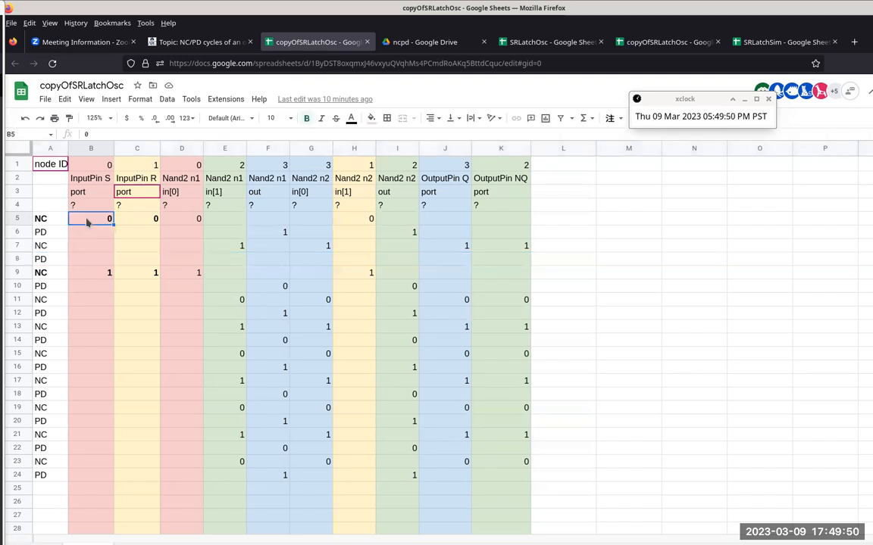
pyautogui.click(136, 220)
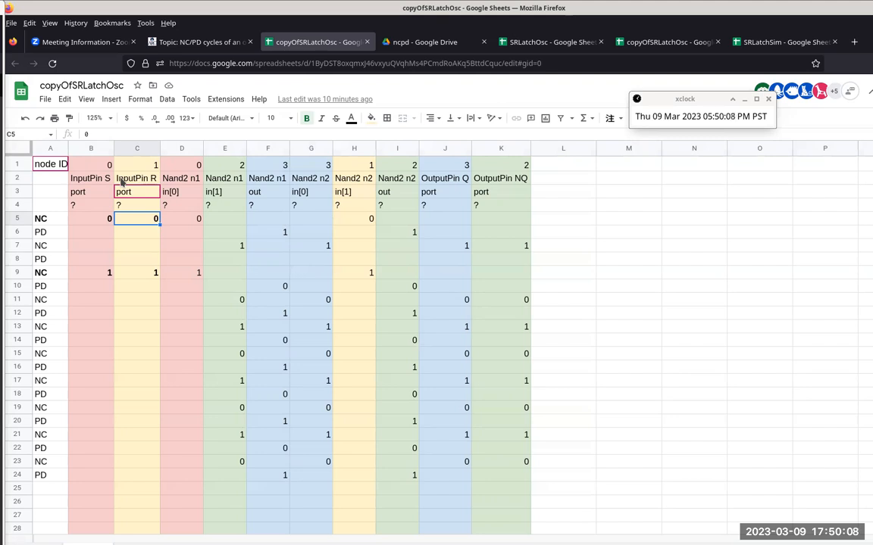
pyautogui.click(11, 272)
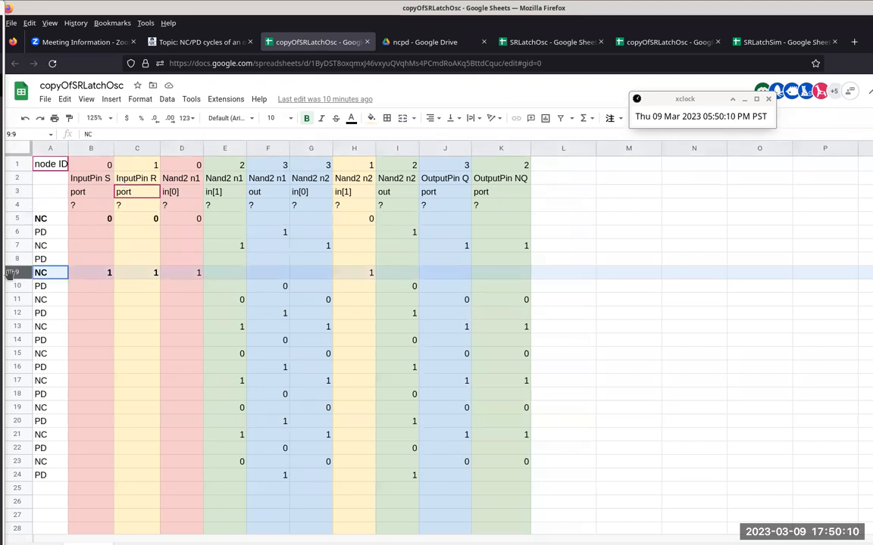
pyautogui.click(58, 277)
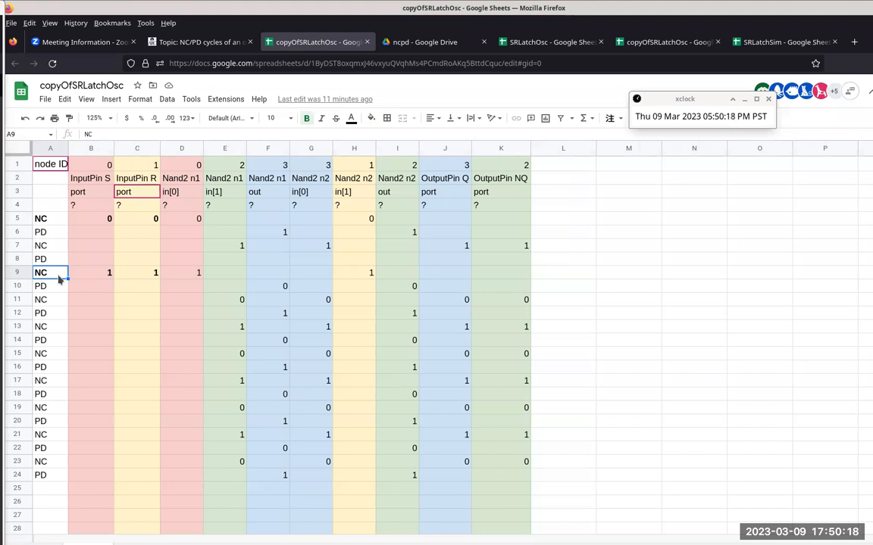
pyautogui.click(90, 273)
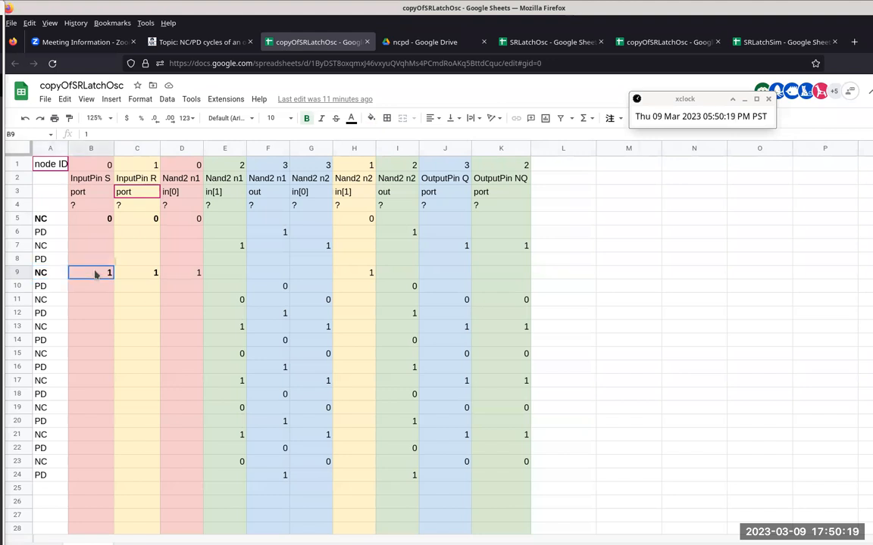
pyautogui.keyDown('shift'); pyautogui.click(138, 276); pyautogui.keyUp('shift')
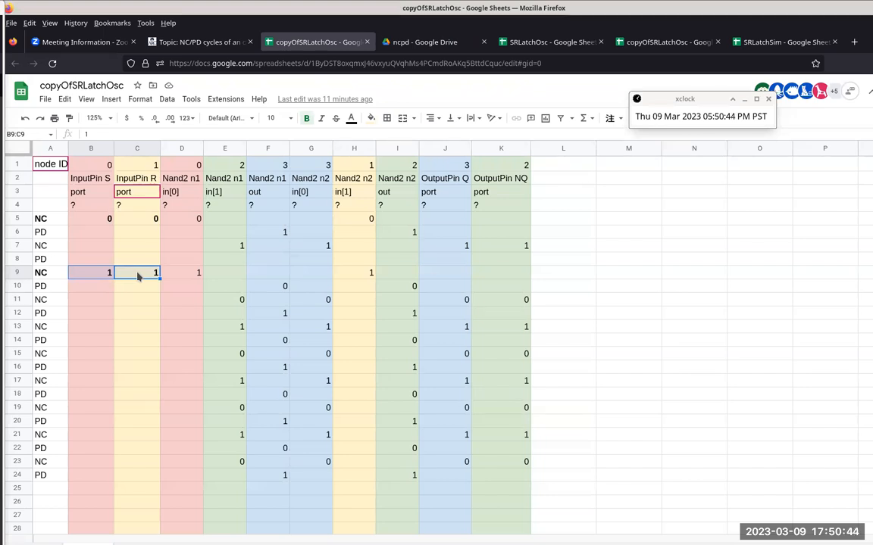
# Step: Trace the InputPin S cell B9 to D9 and the InputPin R cell C9 to H9
pyautogui.click(100, 277)
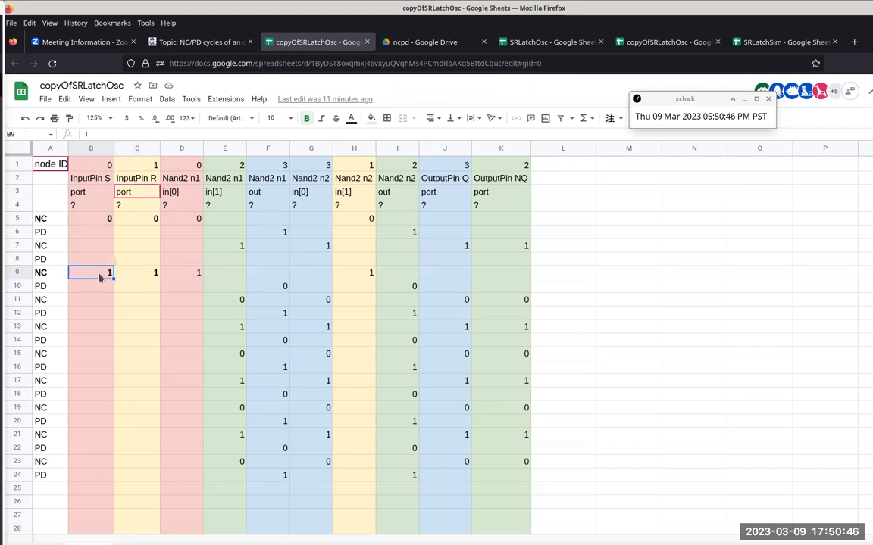
pyautogui.keyDown('shift'); pyautogui.click(189, 277); pyautogui.keyUp('shift')
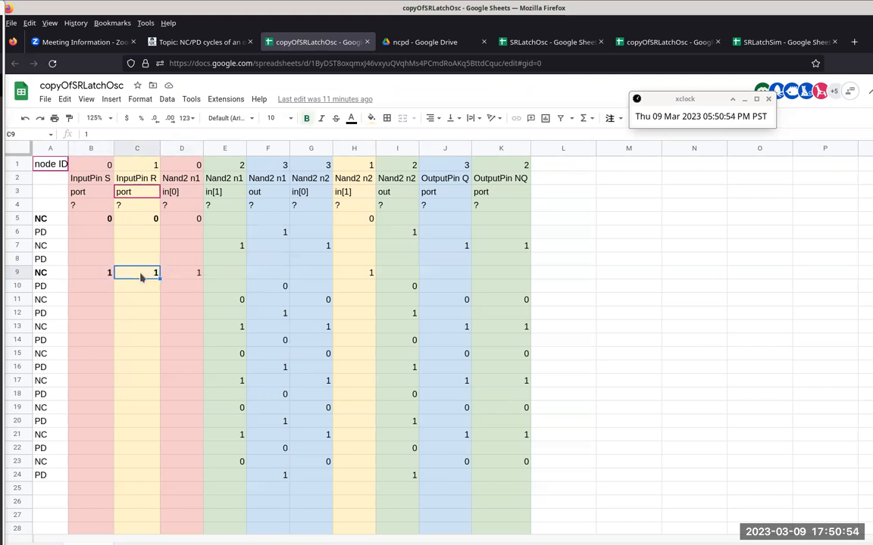
pyautogui.click(361, 278)
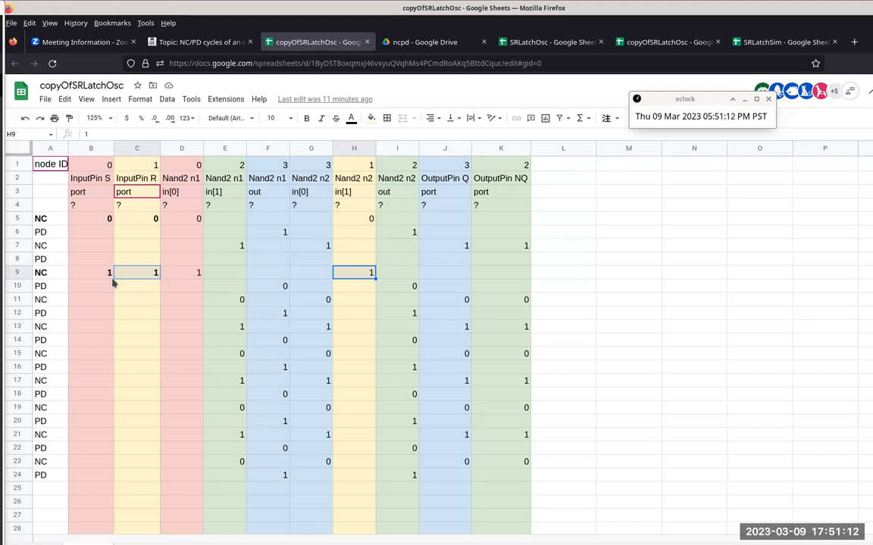
# Step: Highlight PD row 10 and the Nand2 n1 input columns D and E, checking input D9 and output F10
pyautogui.click(18, 286)
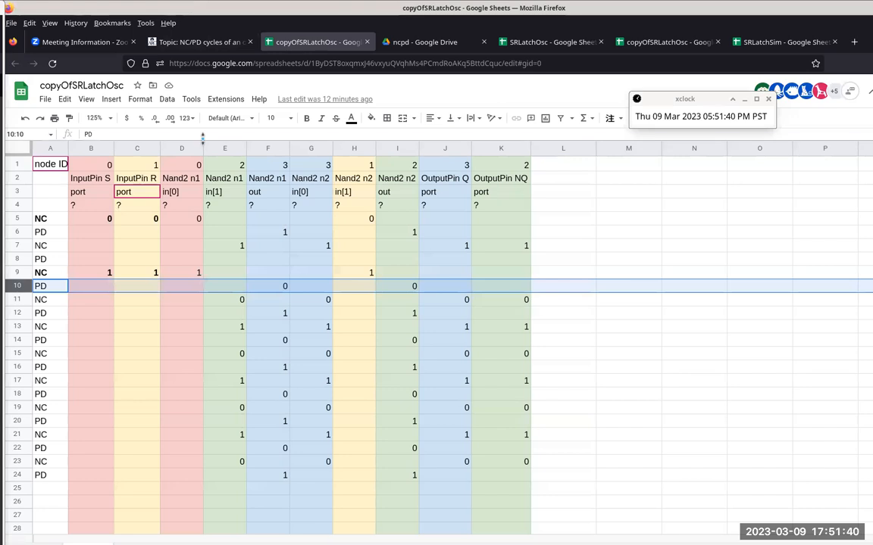
pyautogui.click(180, 150)
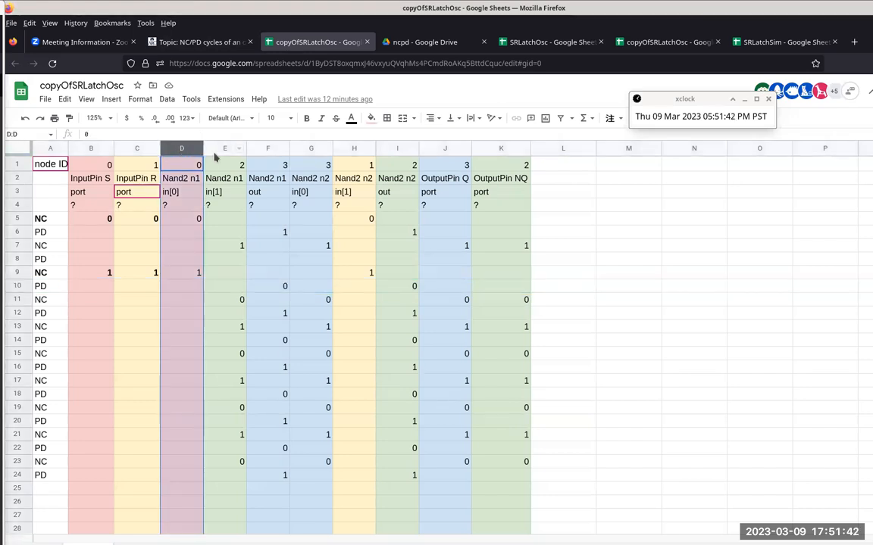
pyautogui.keyDown('ctrl'); pyautogui.click(214, 150); pyautogui.keyUp('ctrl')
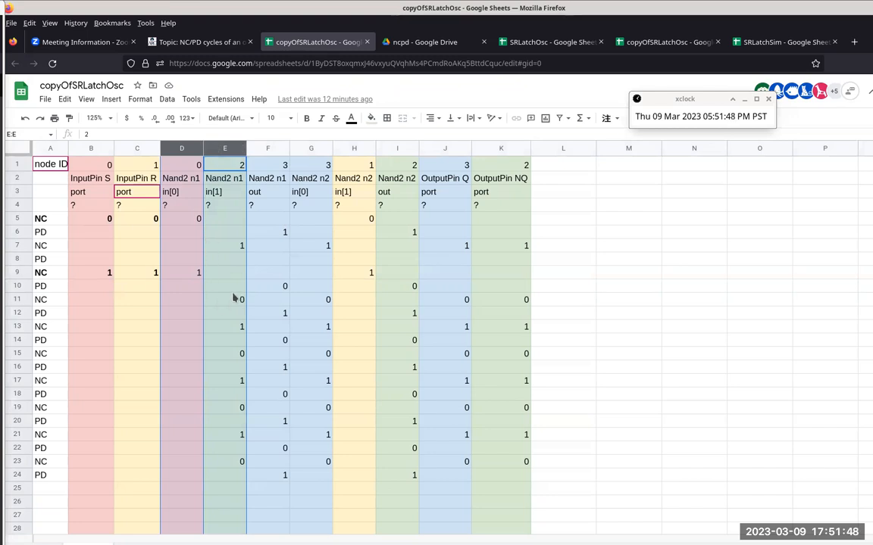
pyautogui.click(186, 274)
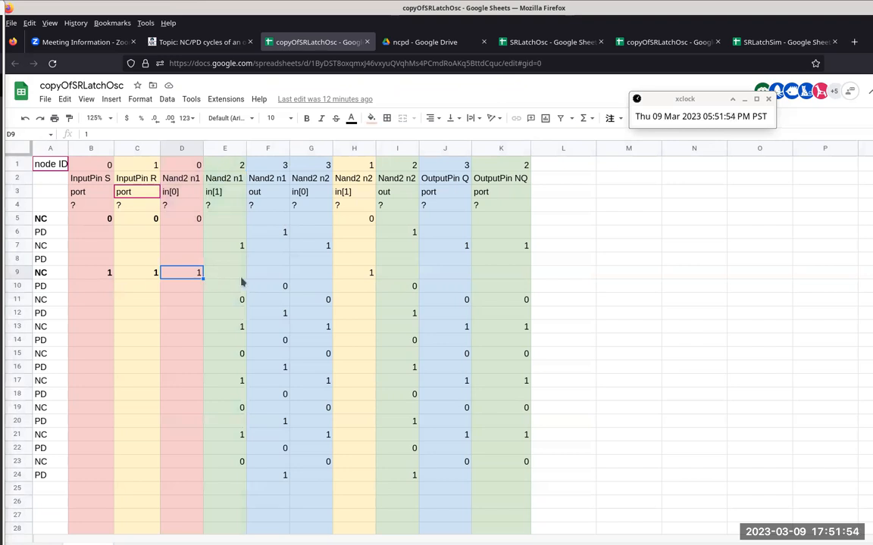
pyautogui.click(276, 287)
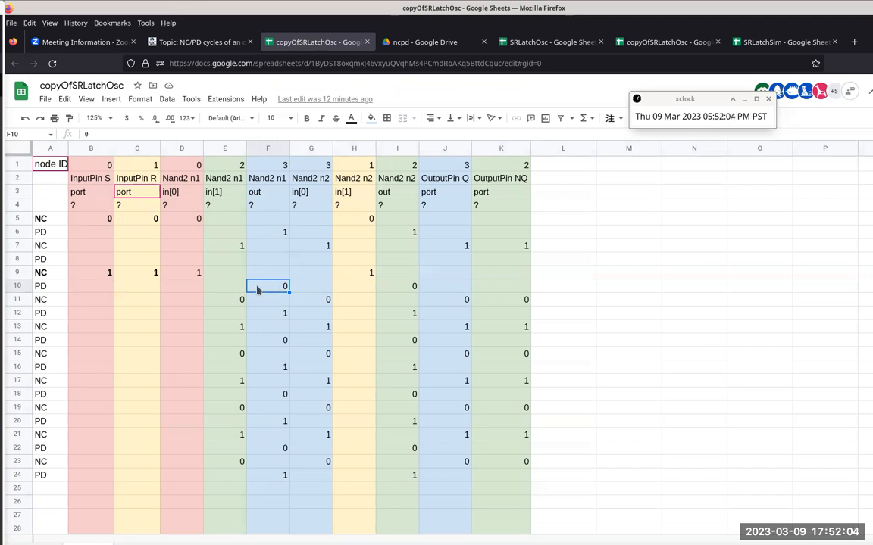
# Step: Compare the Nand2 n1 inputs in D9 and E9 with its output in F10
pyautogui.click(188, 277)
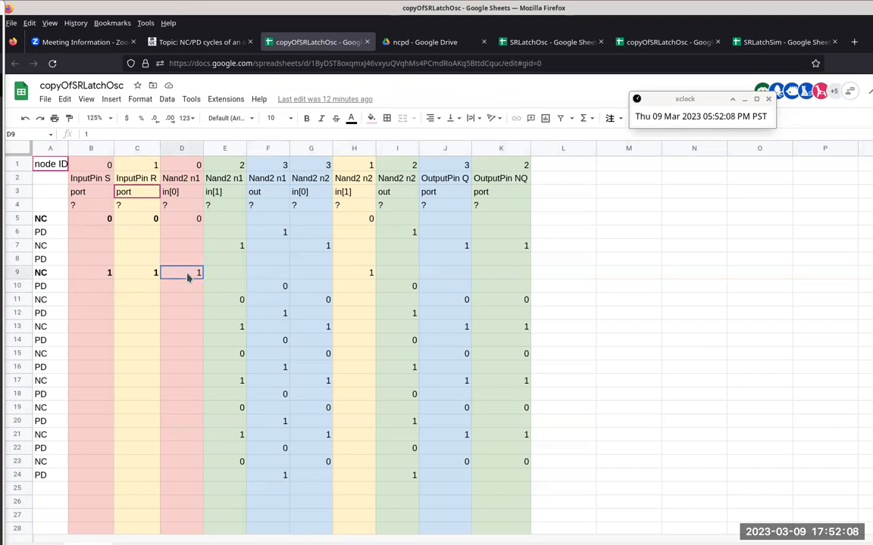
pyautogui.click(233, 280)
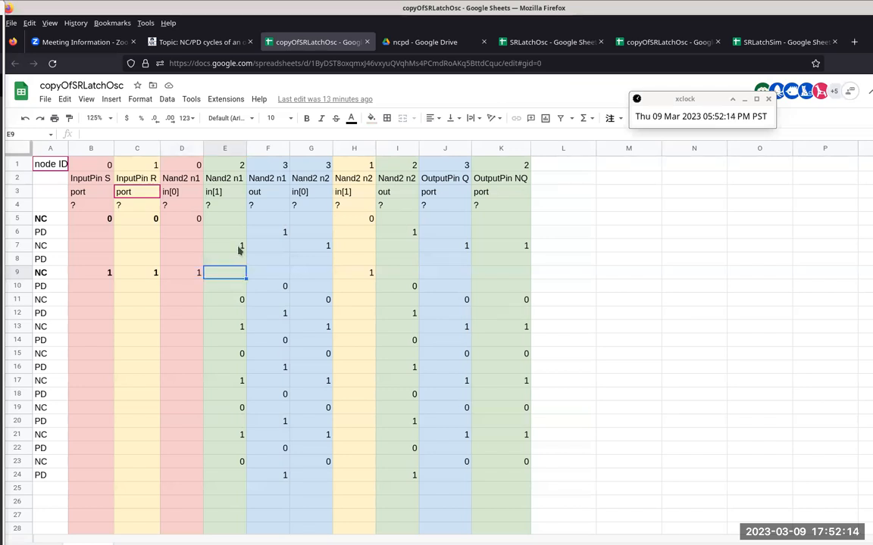
pyautogui.click(193, 275)
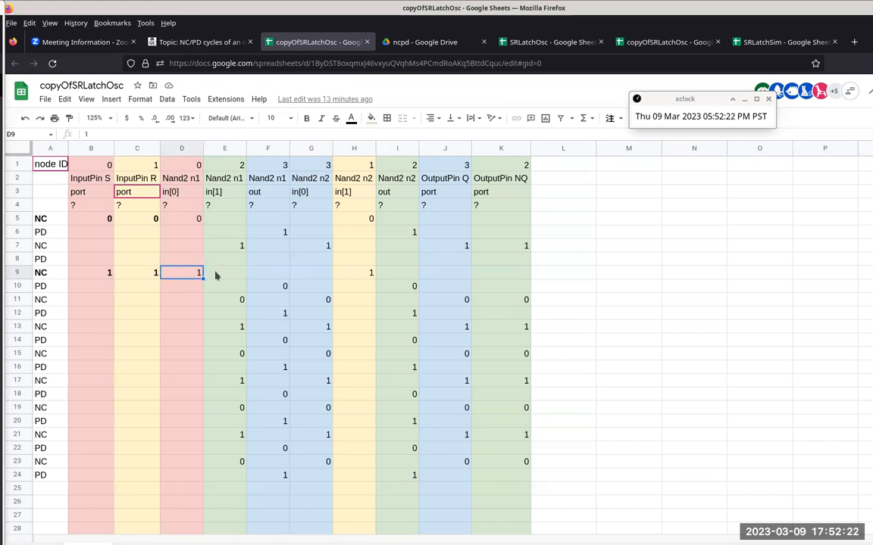
pyautogui.click(220, 276)
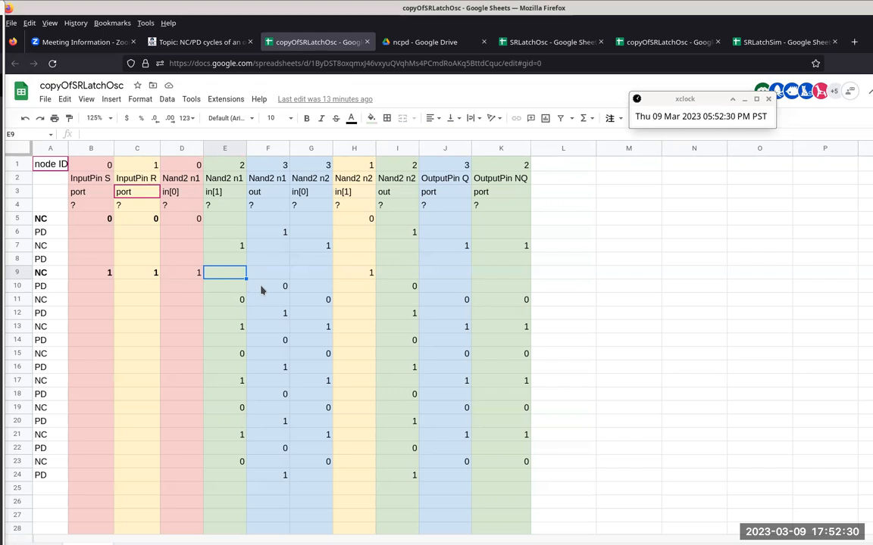
pyautogui.click(261, 290)
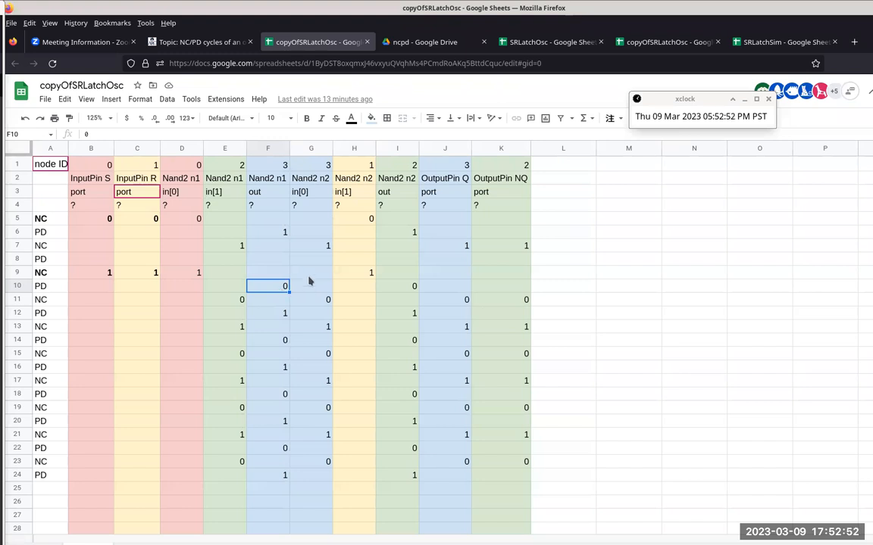
# Step: Check the Nand2 n2 inputs in G9:H9 against its output in I10
pyautogui.moveTo(311, 277); pyautogui.dragTo(361, 272)
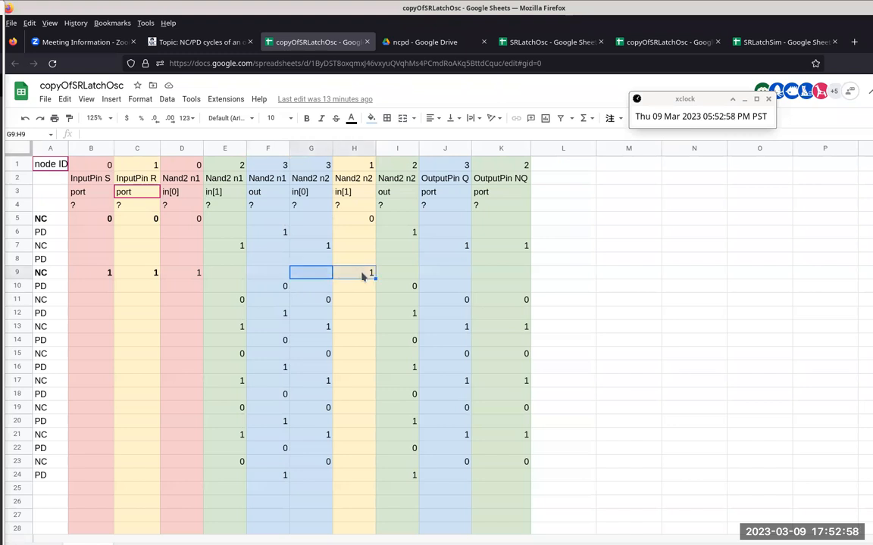
pyautogui.click(362, 276)
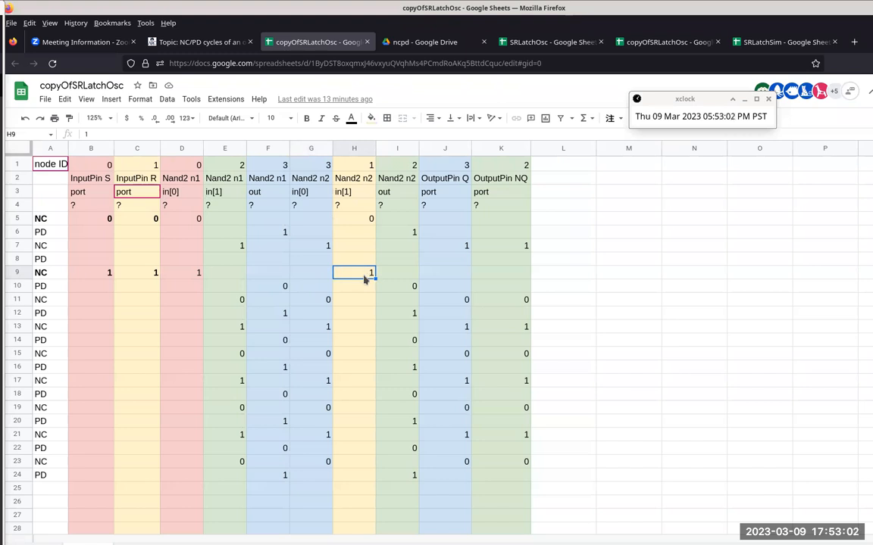
pyautogui.click(399, 291)
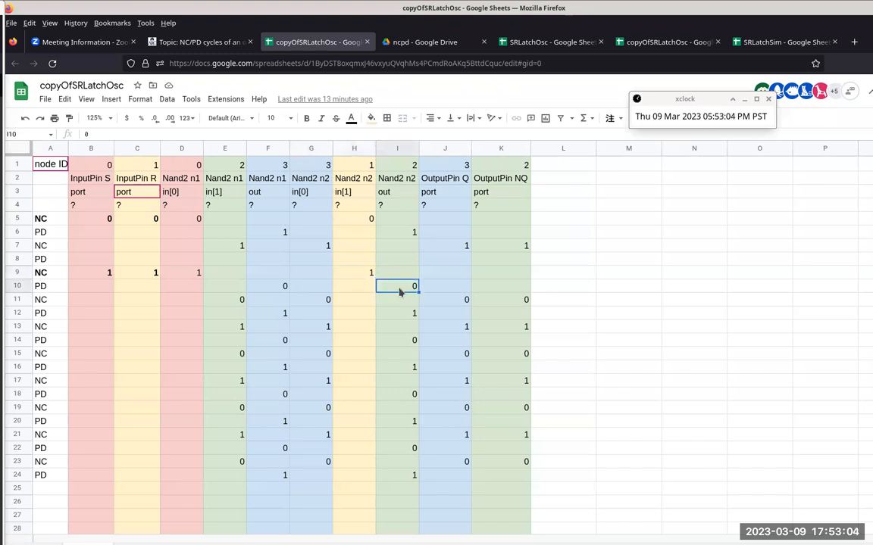
pyautogui.click(361, 274)
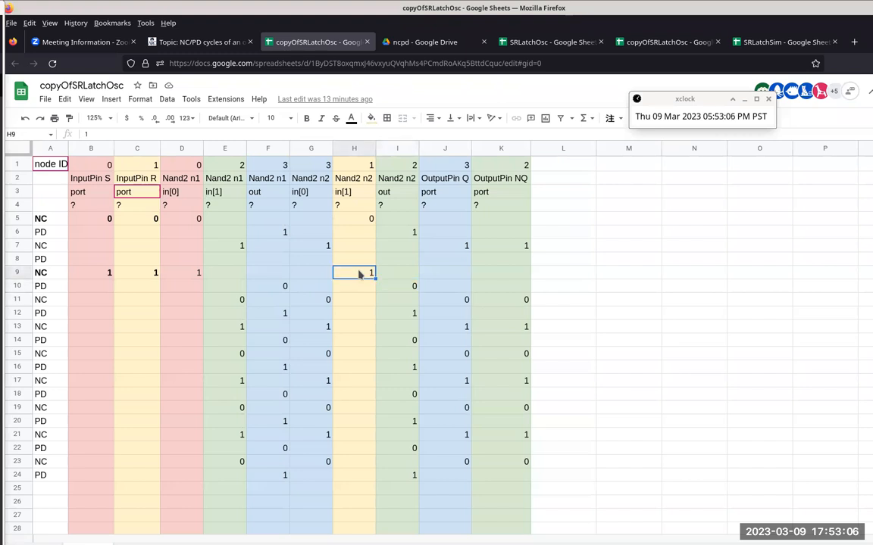
# Step: Trace the Nand2 n2 inputs from G9 back to G7 and in H9, and compare output I10 with I6
pyautogui.click(315, 276)
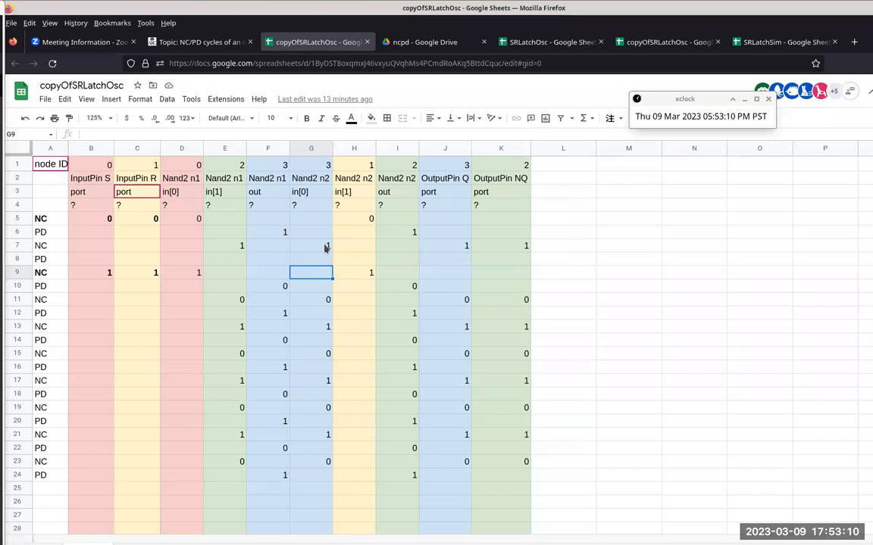
pyautogui.click(327, 249)
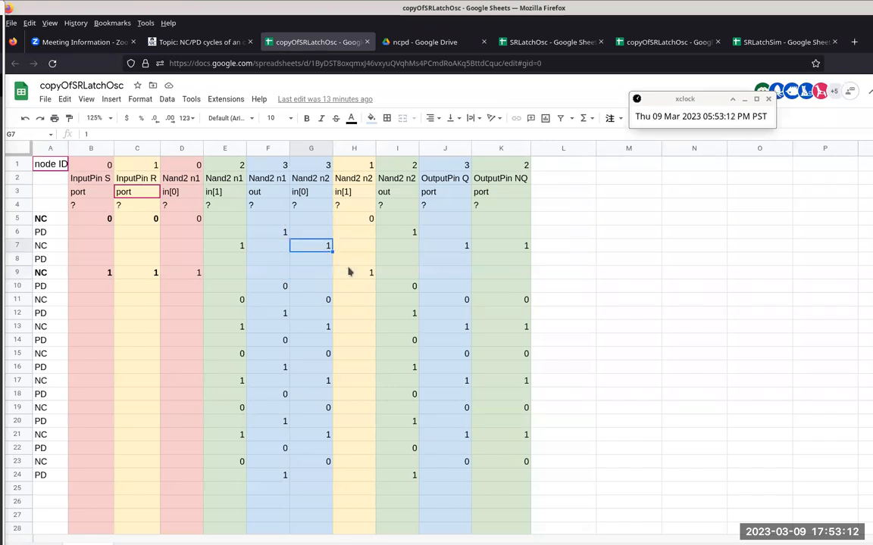
pyautogui.click(353, 273)
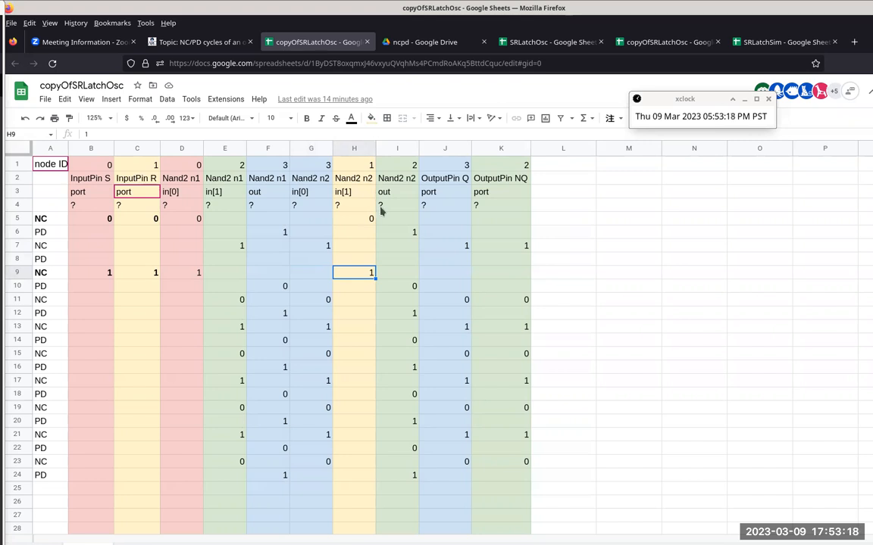
pyautogui.click(410, 287)
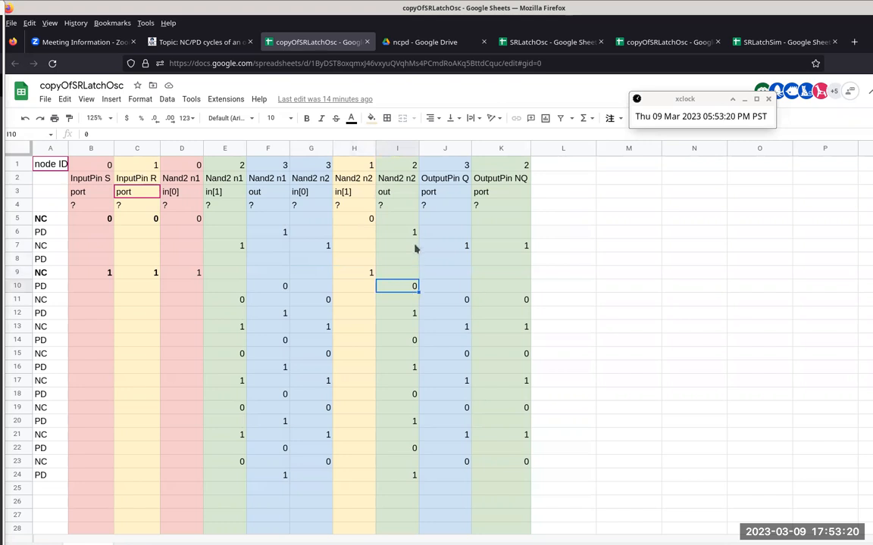
pyautogui.keyDown('ctrl'); pyautogui.click(413, 234); pyautogui.keyUp('ctrl')
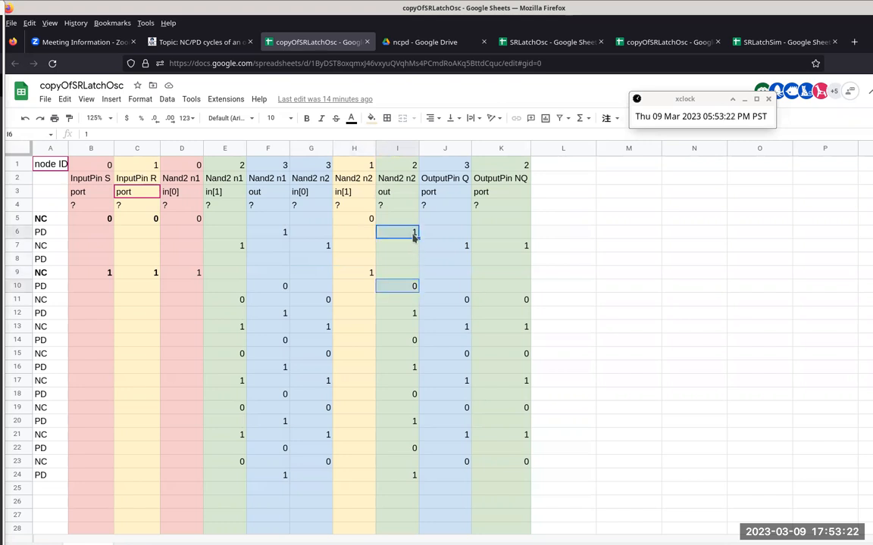
pyautogui.click(413, 286)
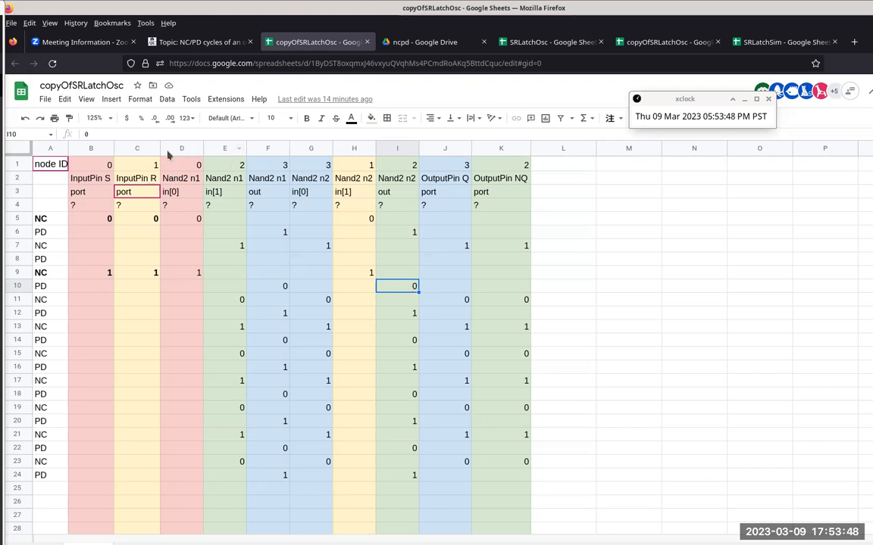
# Step: Add outer borders around the Nand2 n1 columns D to F, moving the xclock window out of the way
pyautogui.click(168, 150)
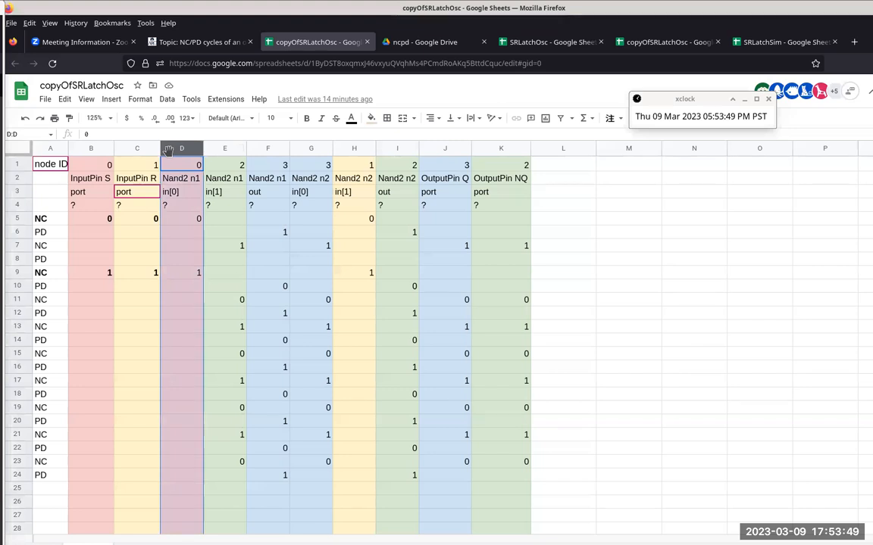
pyautogui.keyDown('shift'); pyautogui.click(260, 149); pyautogui.keyUp('shift')
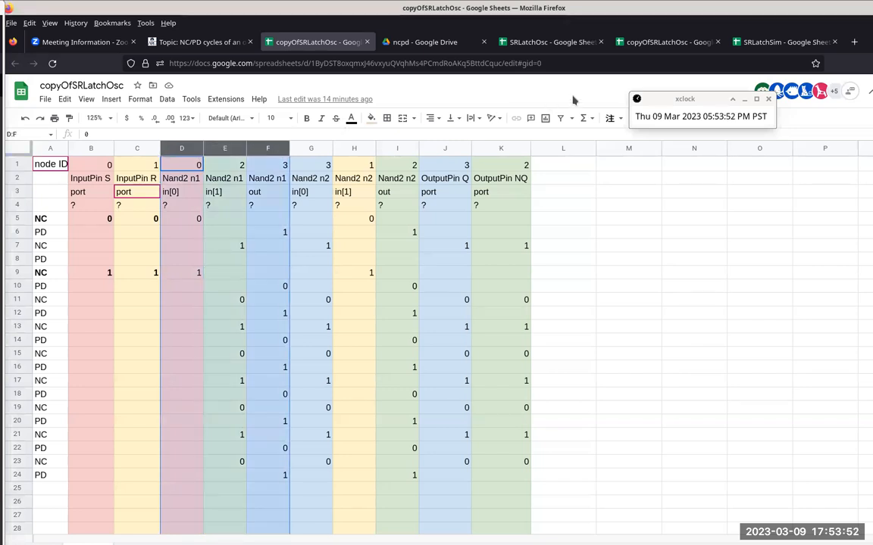
pyautogui.moveTo(709, 99); pyautogui.dragTo(779, 88)
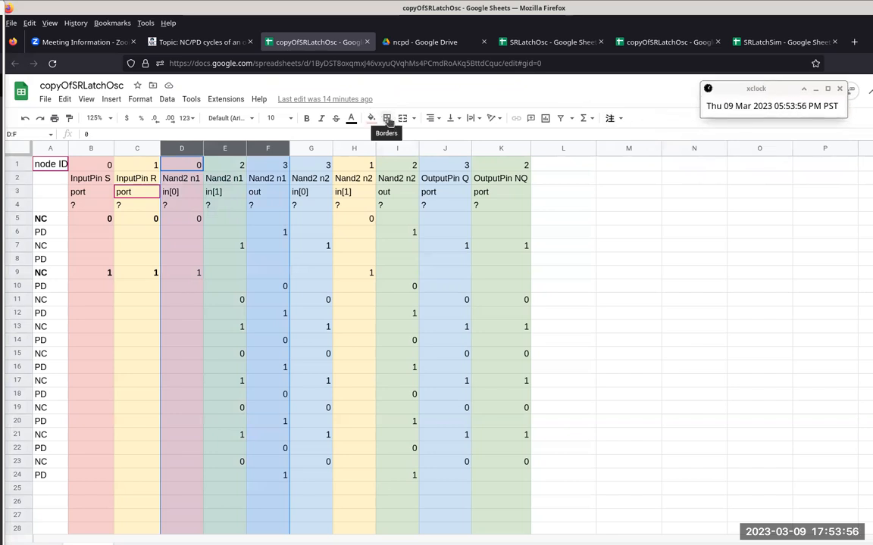
pyautogui.click(387, 119)
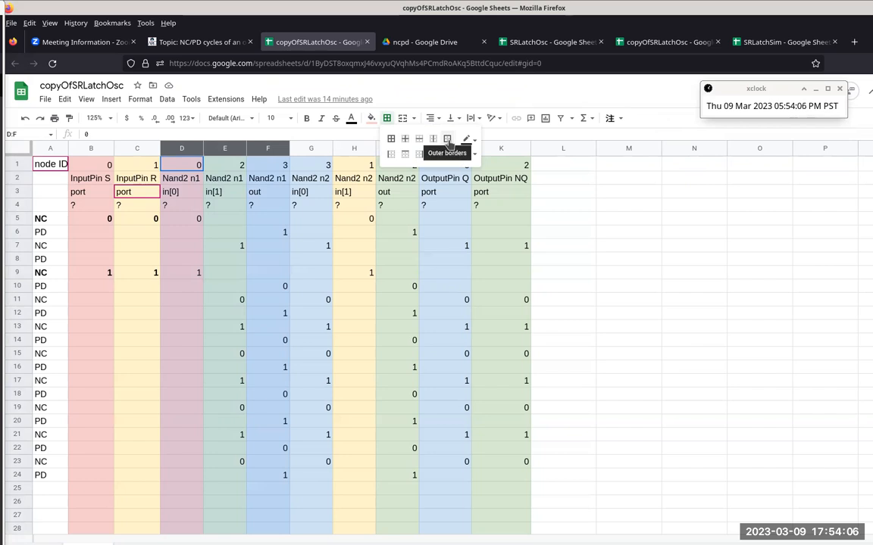
pyautogui.click(448, 142)
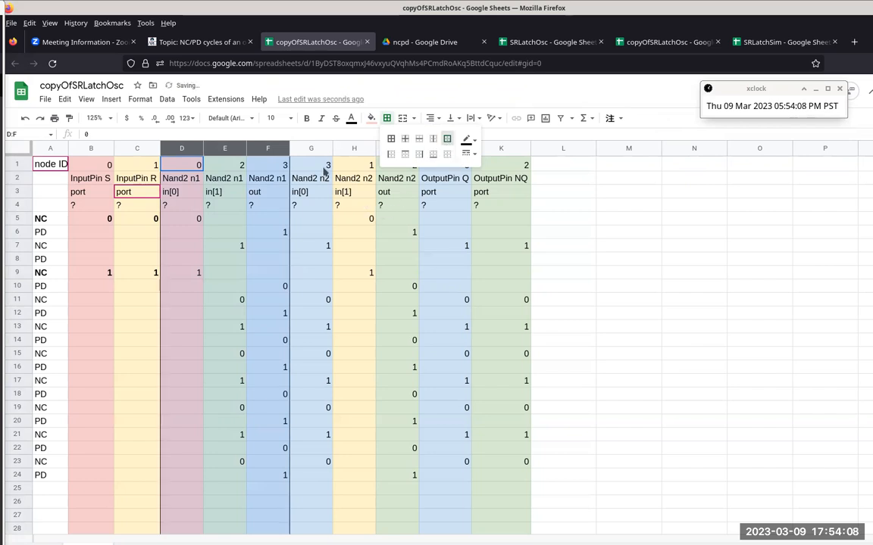
# Step: Add outer borders around the Nand2 n2 columns G to I
pyautogui.click(306, 147)
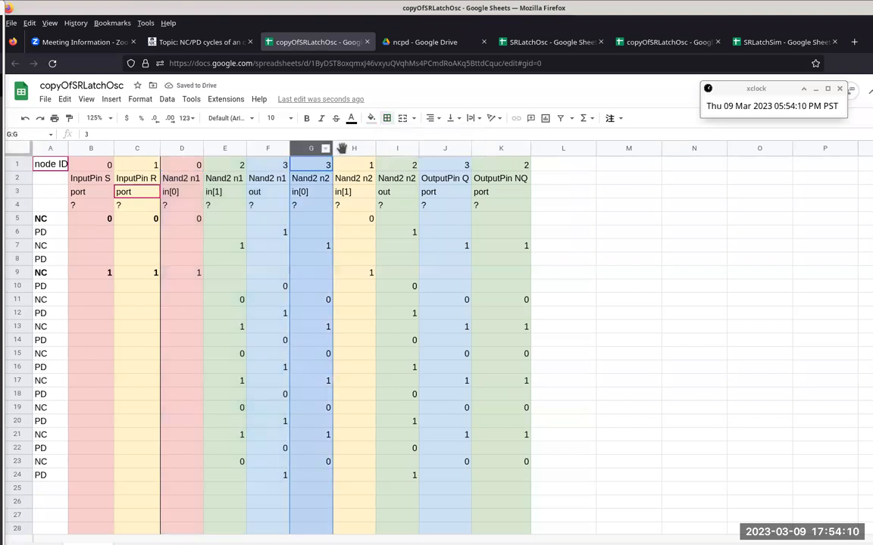
pyautogui.keyDown('shift'); pyautogui.click(386, 151); pyautogui.keyUp('shift')
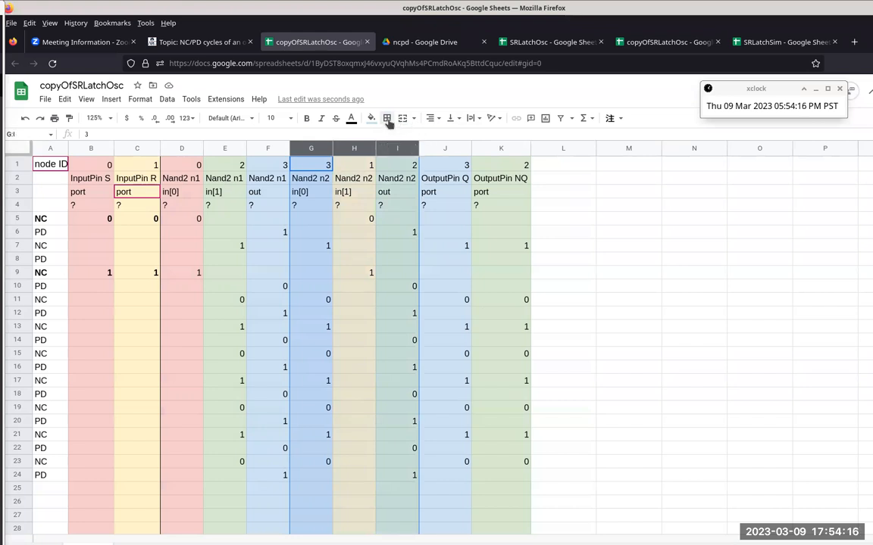
pyautogui.click(387, 118)
pyautogui.click(448, 142)
pyautogui.click(581, 235)
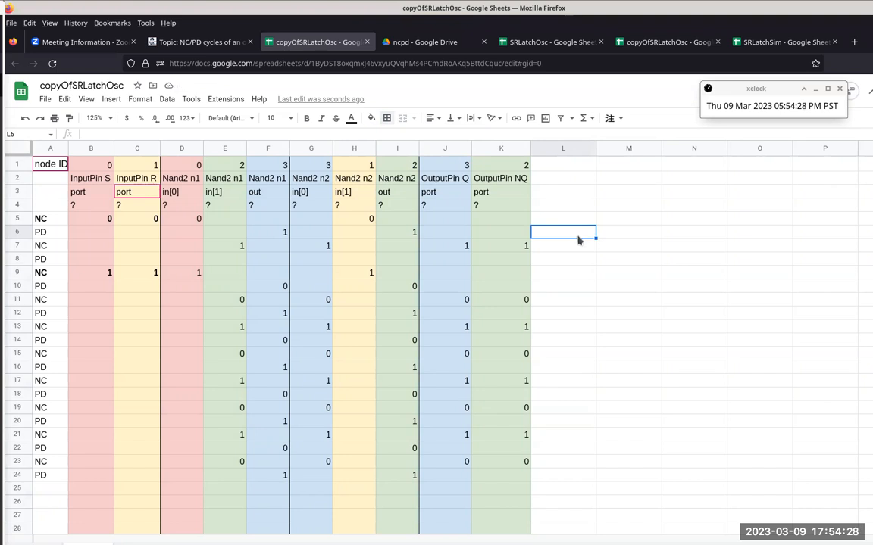
# Step: Examine PD row 8 and NC row 9, and compare them with the initial InputPin values in B5:C5
pyautogui.click(19, 258)
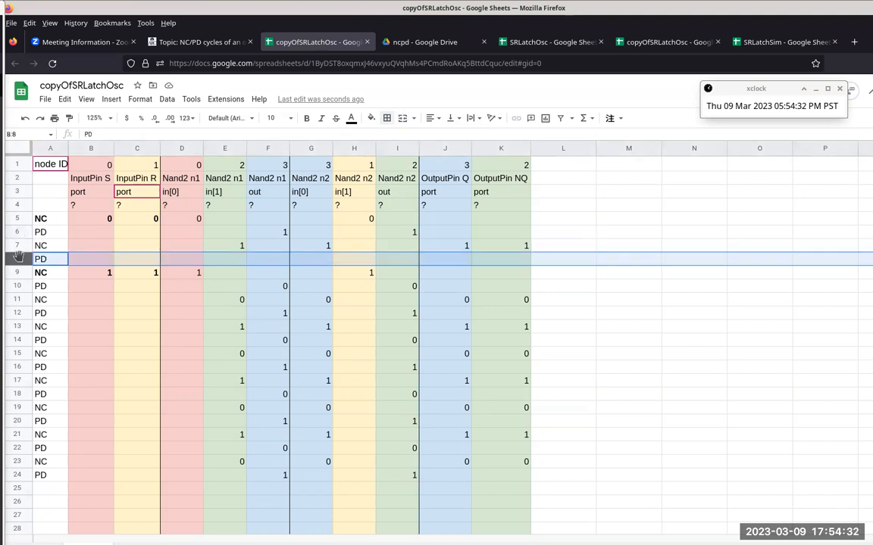
pyautogui.click(19, 272)
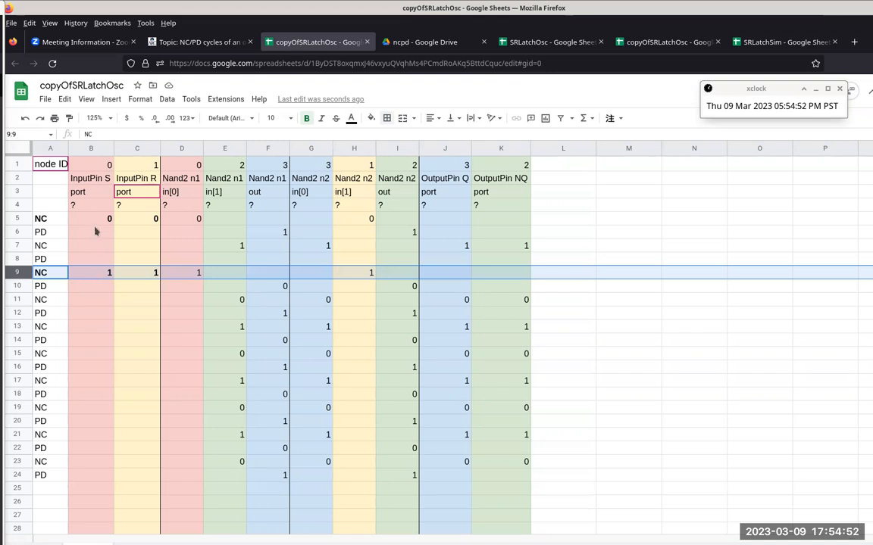
pyautogui.moveTo(100, 221); pyautogui.dragTo(141, 224)
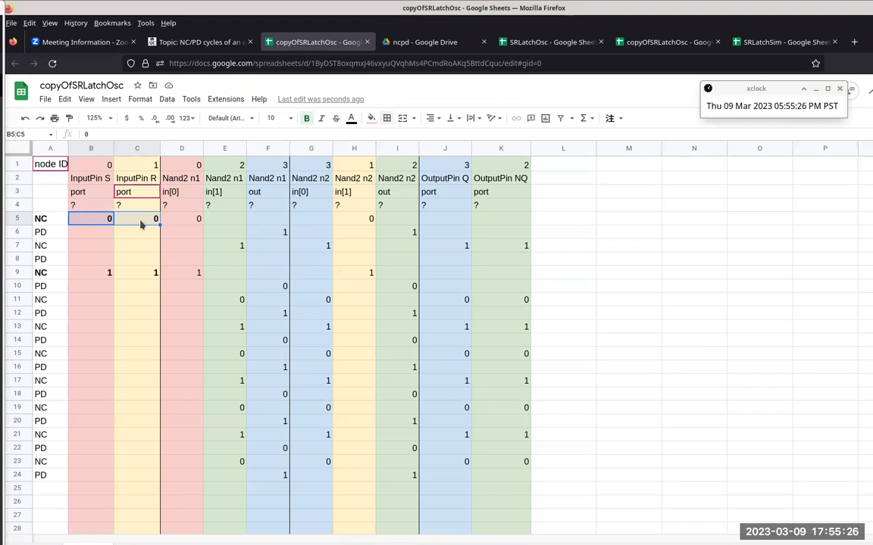
# Step: Follow the cycle from the NC label in A9 to A11 and examine the whole of NC row 11
pyautogui.click(39, 274)
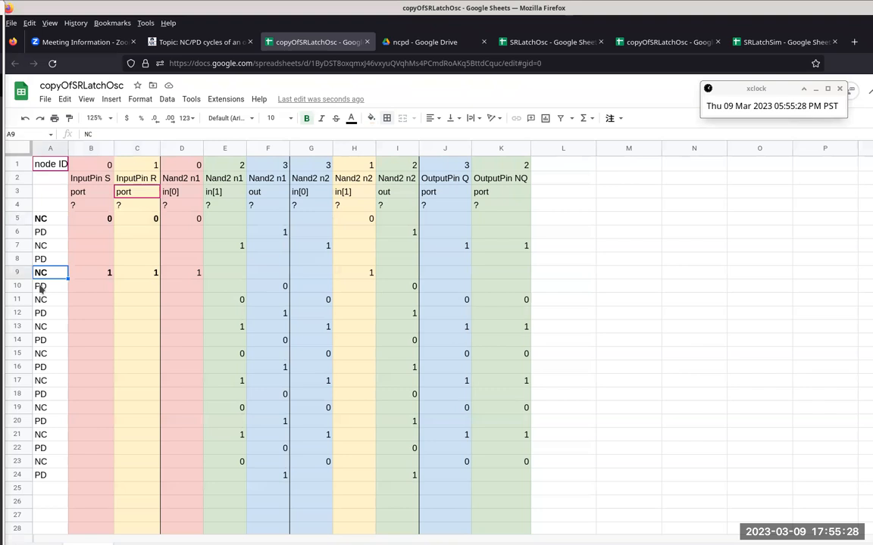
pyautogui.click(42, 300)
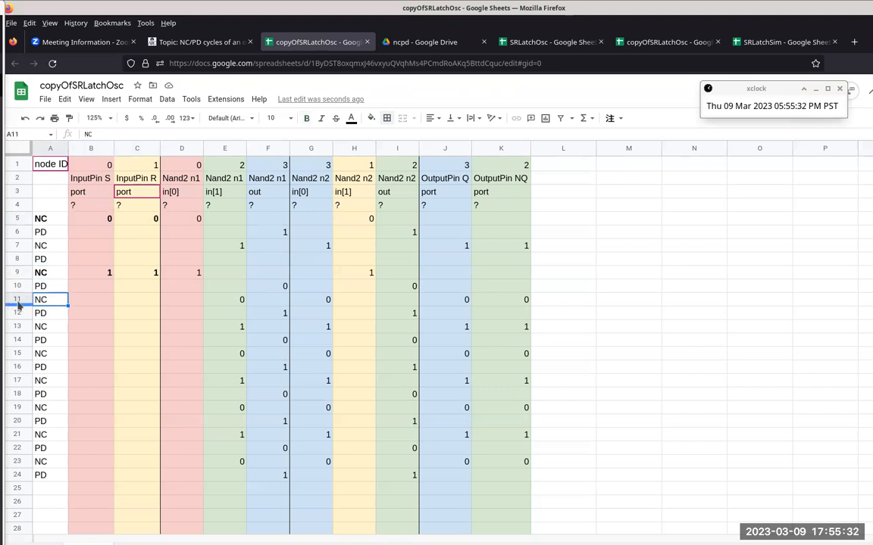
pyautogui.click(18, 300)
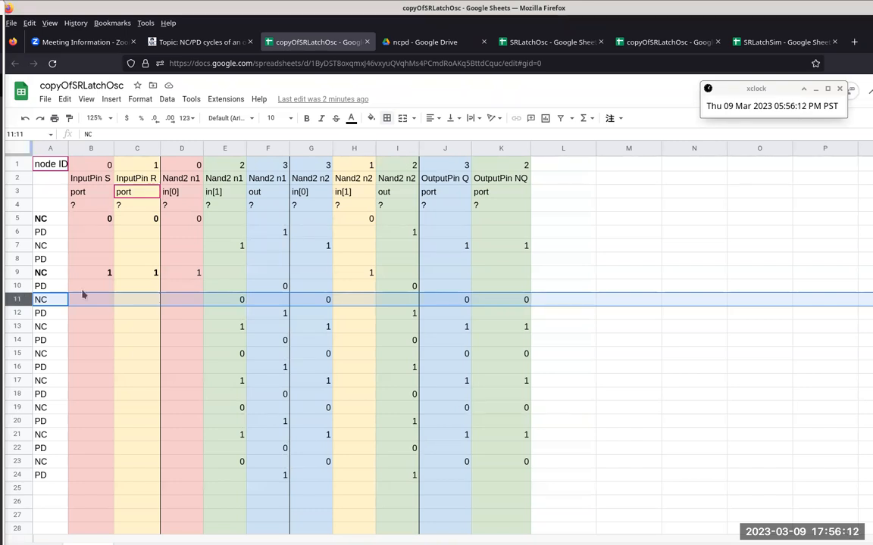
# Step: Trace the Nand2 n1 output in F10 to the Nand2 n2 input in G11 and OutputPin Q in J11, selecting all three cells together
pyautogui.click(264, 287)
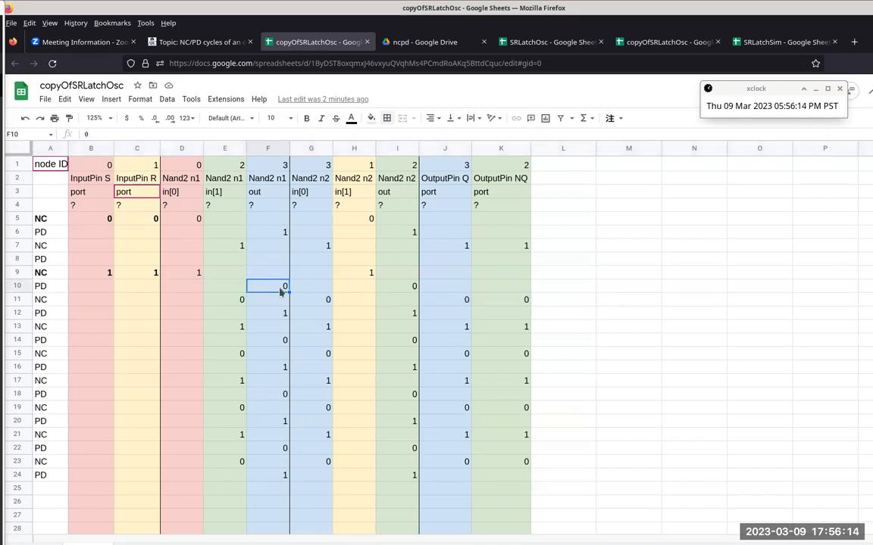
pyautogui.keyDown('ctrl'); pyautogui.click(315, 303); pyautogui.keyUp('ctrl')
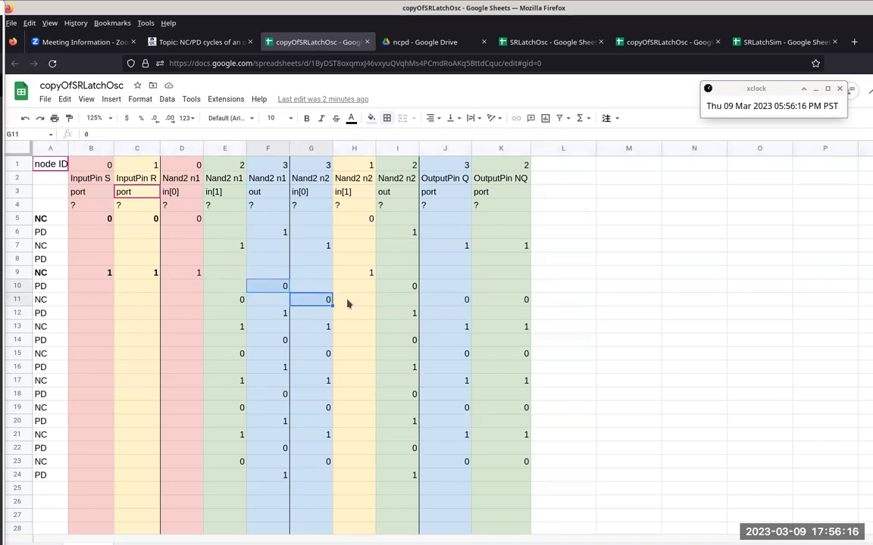
pyautogui.keyDown('ctrl'); pyautogui.click(459, 300); pyautogui.keyUp('ctrl')
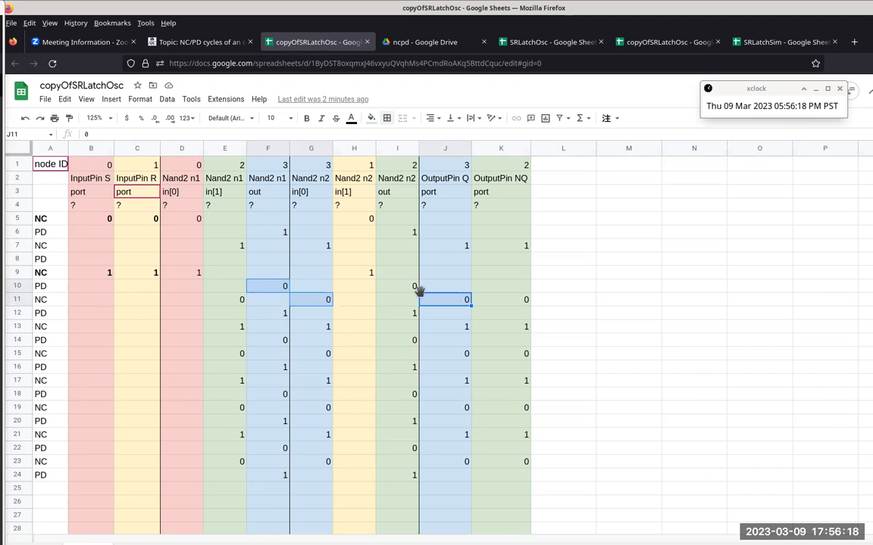
# Step: Trace the Nand2 n2 output in I10 to the Nand2 n1 input in E11 and OutputPin NQ in K11, selecting all three cells together
pyautogui.click(391, 291)
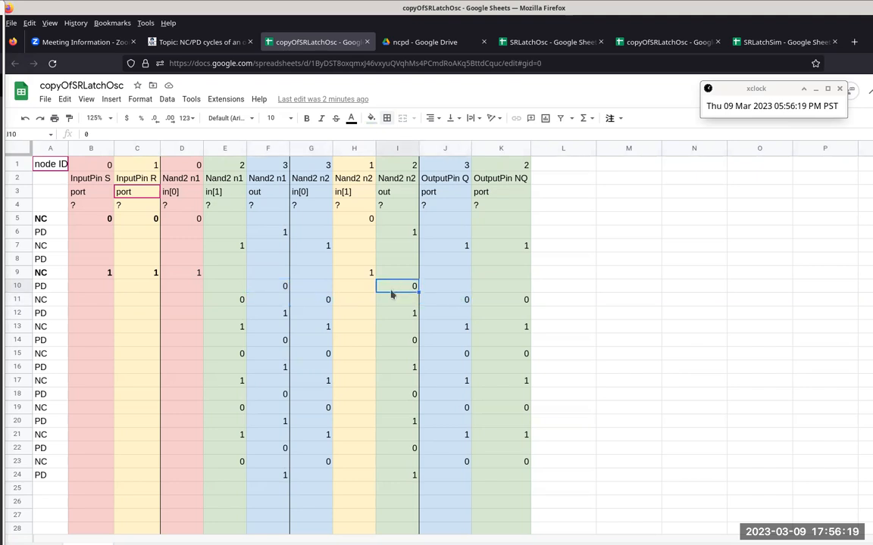
pyautogui.keyDown('ctrl'); pyautogui.click(222, 300); pyautogui.keyUp('ctrl')
pyautogui.keyDown('ctrl'); pyautogui.click(505, 301); pyautogui.keyUp('ctrl')
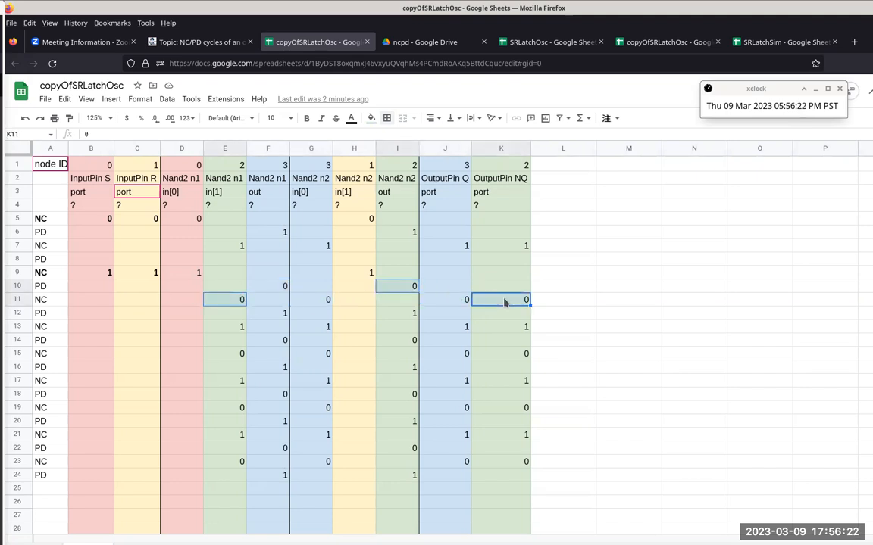
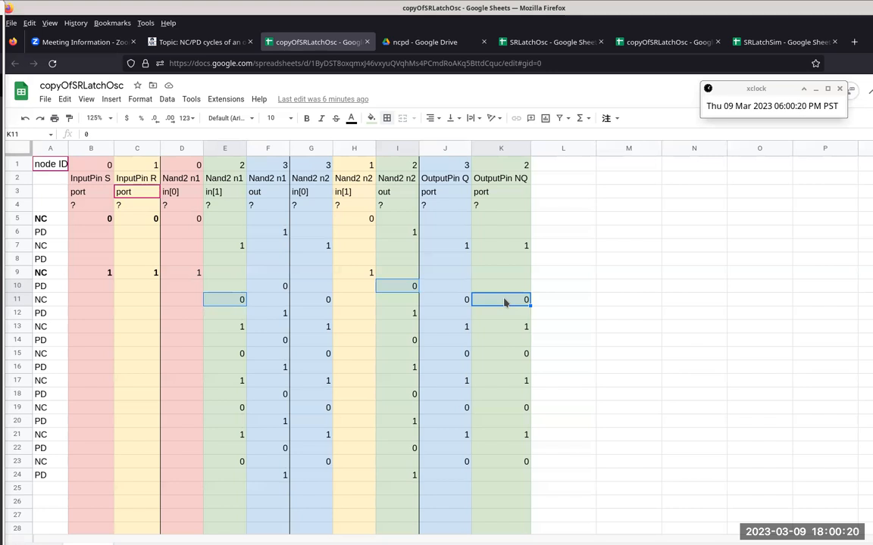
# Step: Go to the CISP 310 course home page and open the D-flipflop and other basic memory devices item in a new tab
pyautogui.click(224, 48)
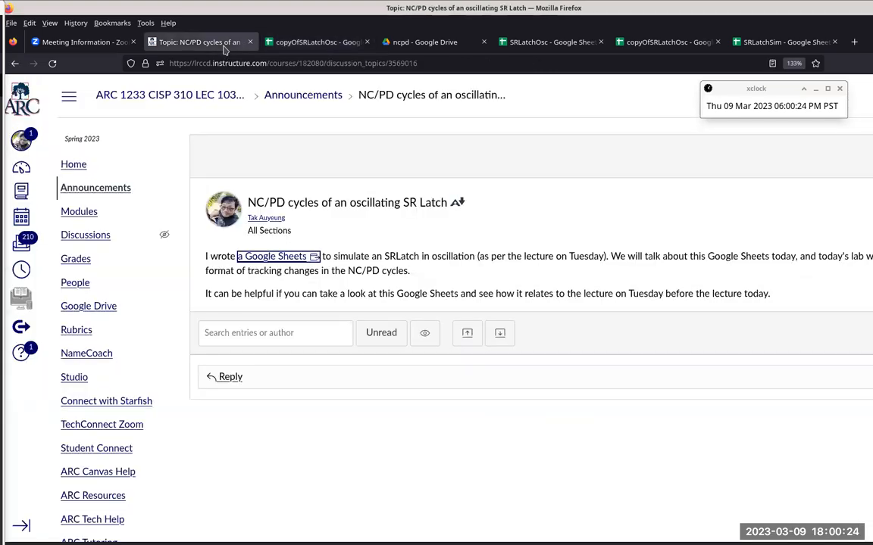
pyautogui.click(183, 97)
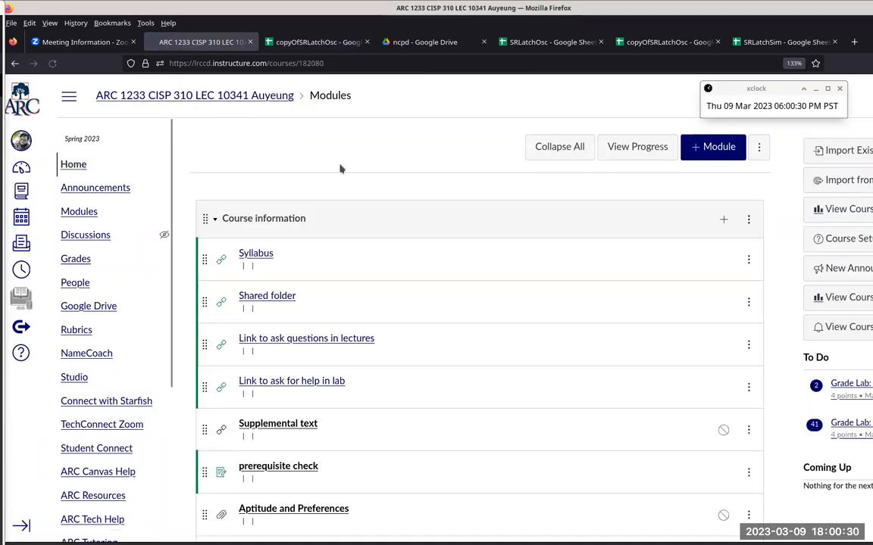
pyautogui.scroll(-3, 360, 179)
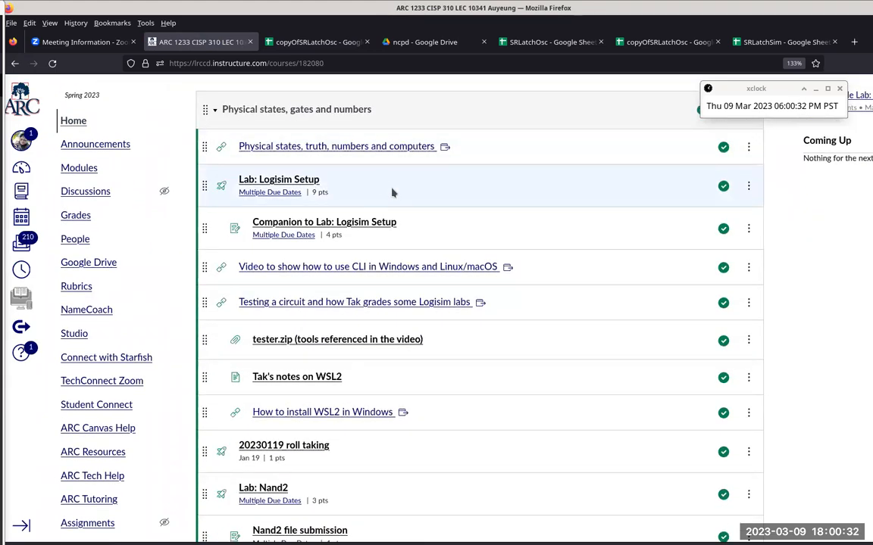
pyautogui.scroll(-10, 550, 272)
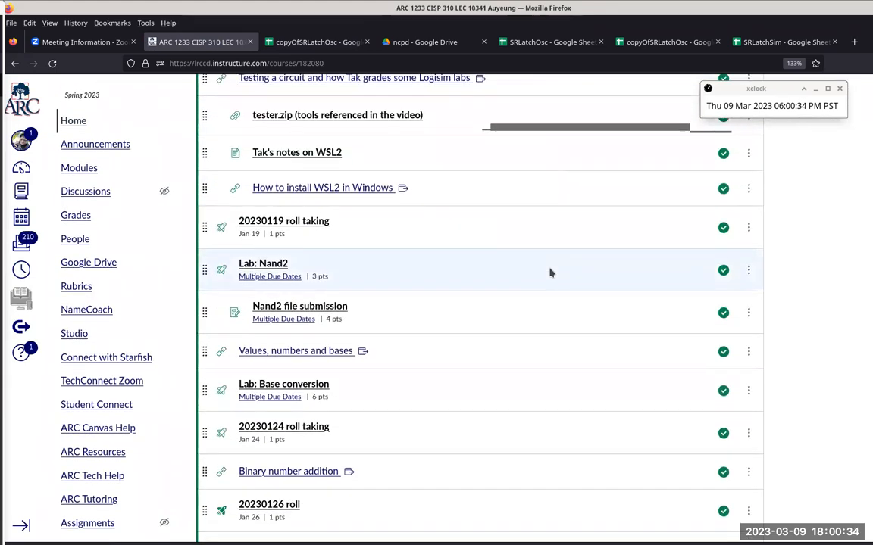
pyautogui.scroll(-8, 551, 273)
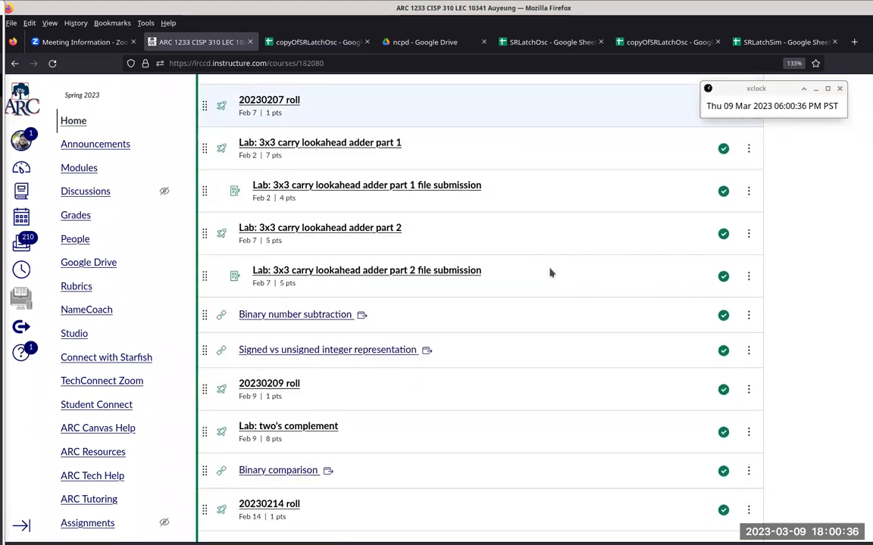
pyautogui.scroll(-6, 551, 273)
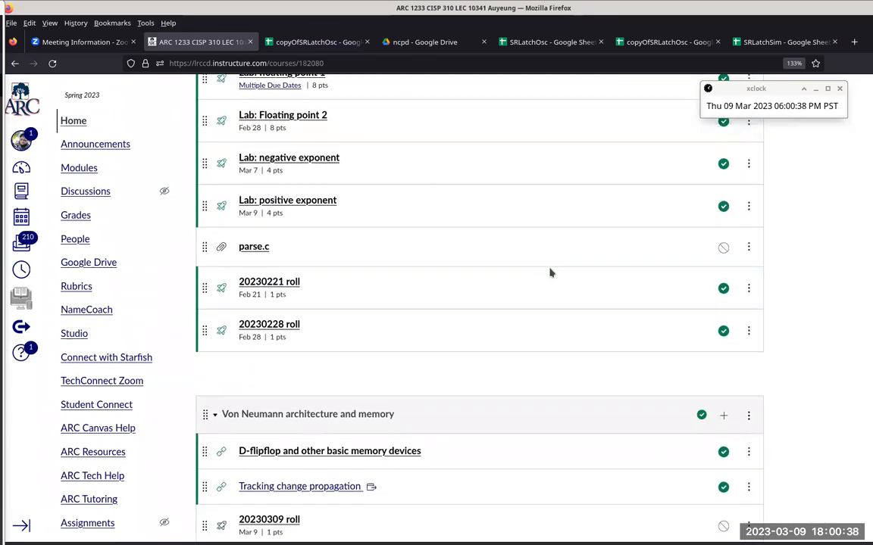
pyautogui.rightClick(398, 381)
pyautogui.press('Escape')
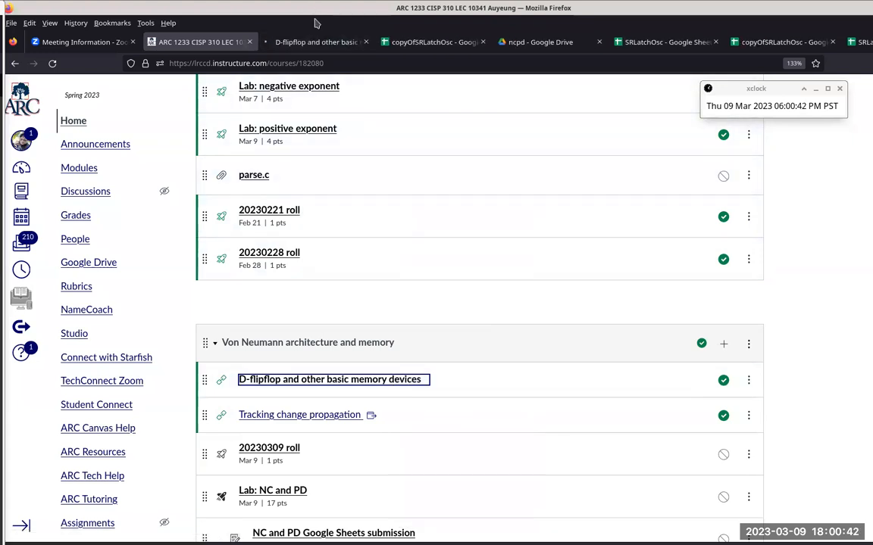
# Step: Open the Module 0298 content at a larger text size and examine the SR latch state sequences and truth table
pyautogui.click(312, 44)
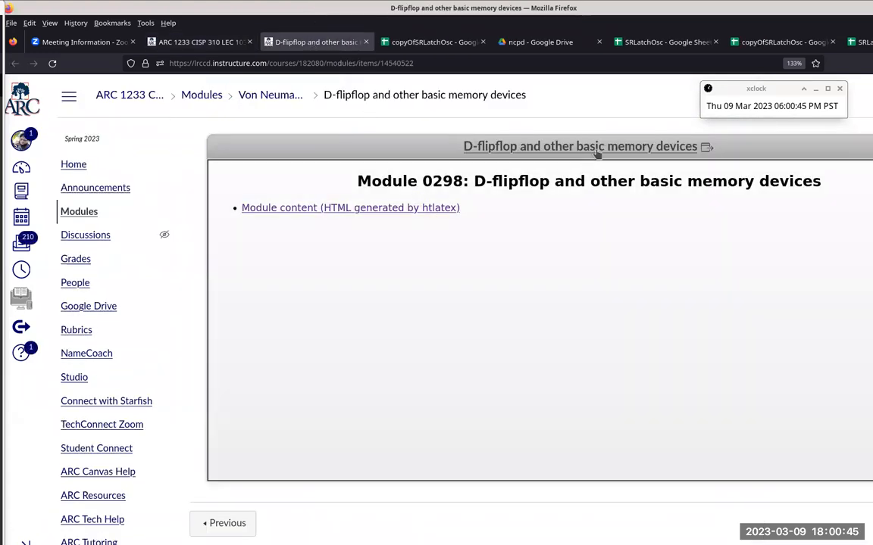
pyautogui.click(597, 151)
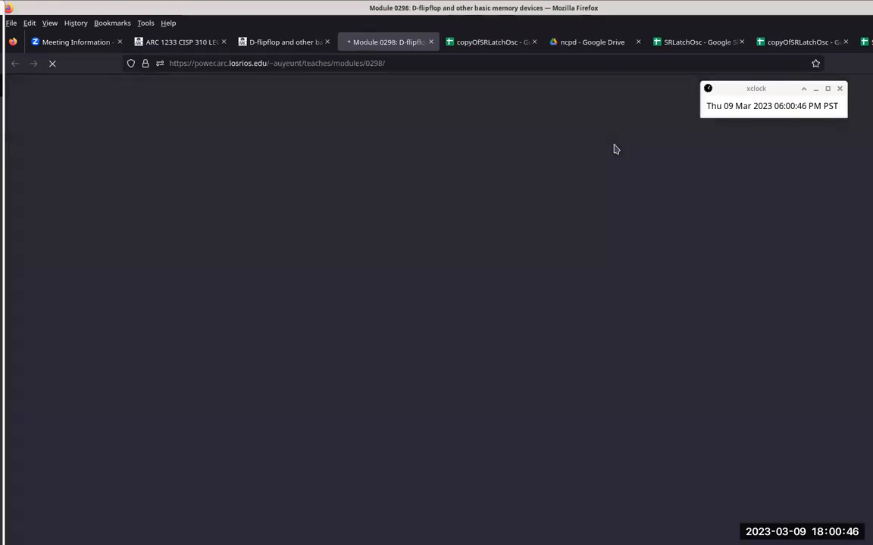
pyautogui.click(173, 111)
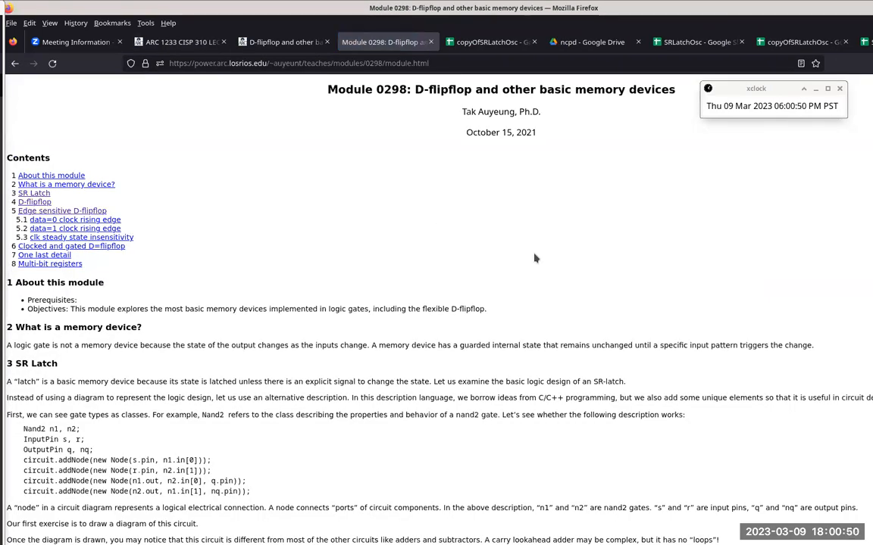
pyautogui.hotkey('ctrl', '+')
pyautogui.scroll(-15, 534, 258)
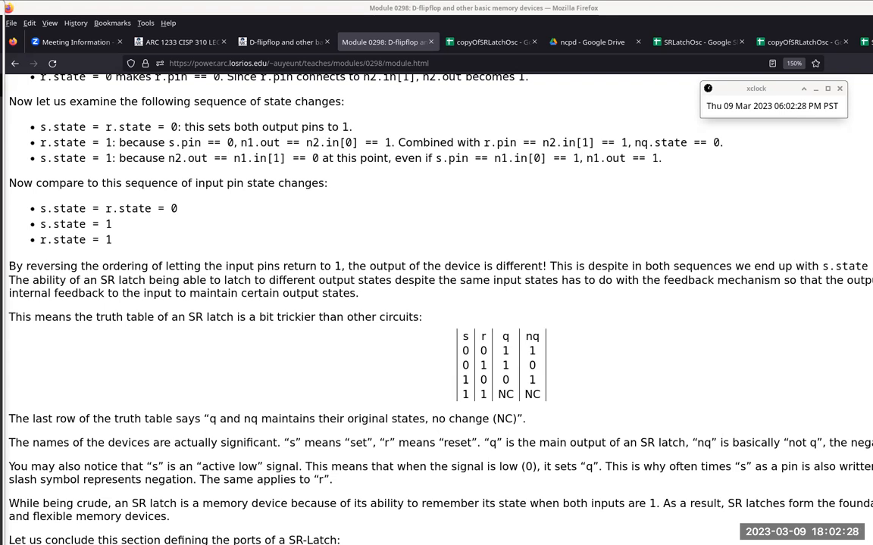
# Step: Switch to Logisim and open the recent srLatch circuit
pyautogui.moveTo(0, 9); pyautogui.dragTo(406, 87)
pyautogui.moveTo(663, 81); pyautogui.dragTo(679, 32)
pyautogui.click(735, 30)
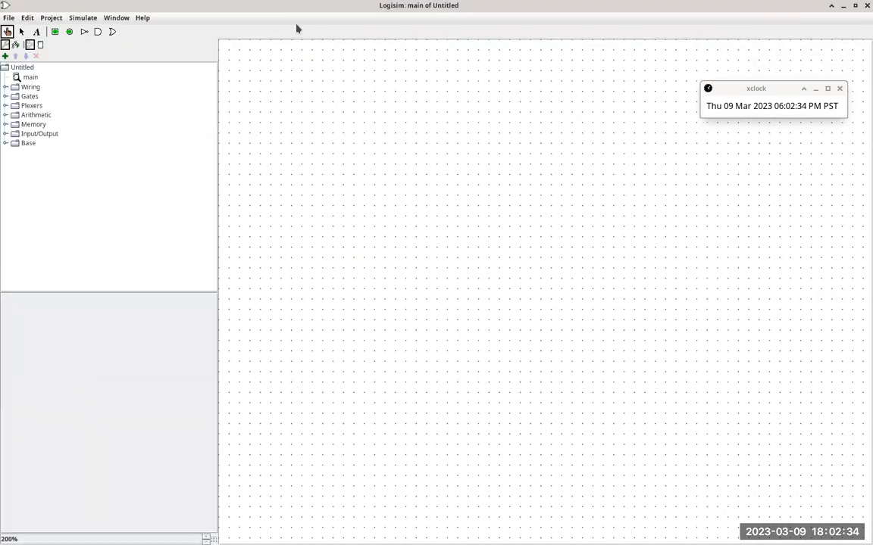
pyautogui.click(15, 21)
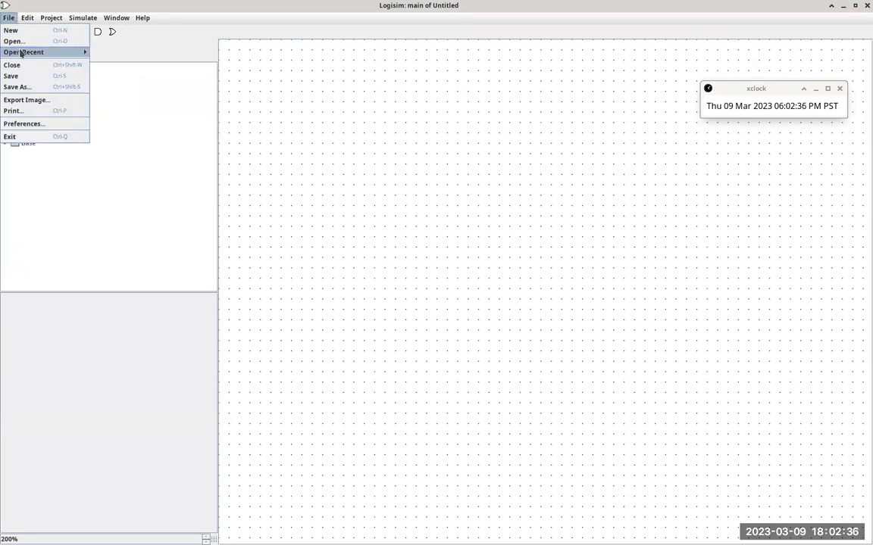
pyautogui.moveTo(36, 50)
pyautogui.click(96, 53)
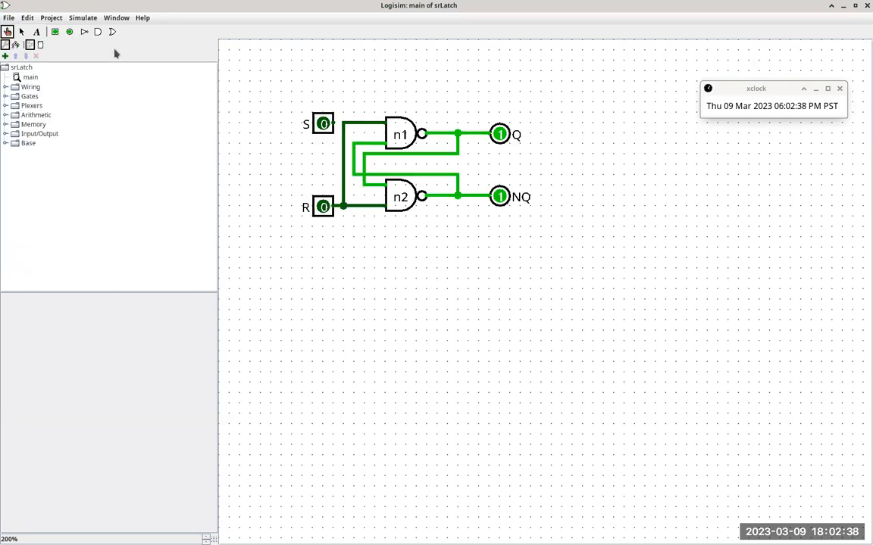
# Step: Delete the vertical wire tying the S and R lines together, and wire pin S directly to the upper input of n1
pyautogui.click(22, 32)
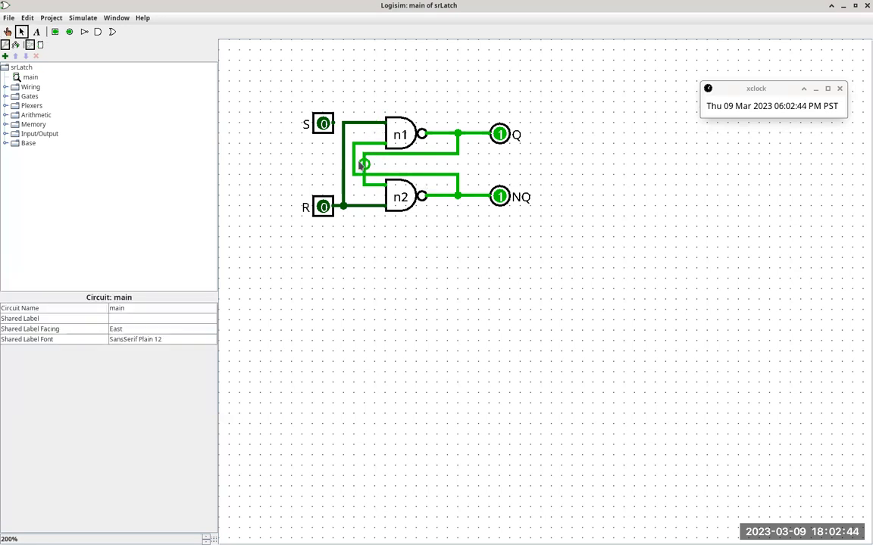
pyautogui.click(344, 176)
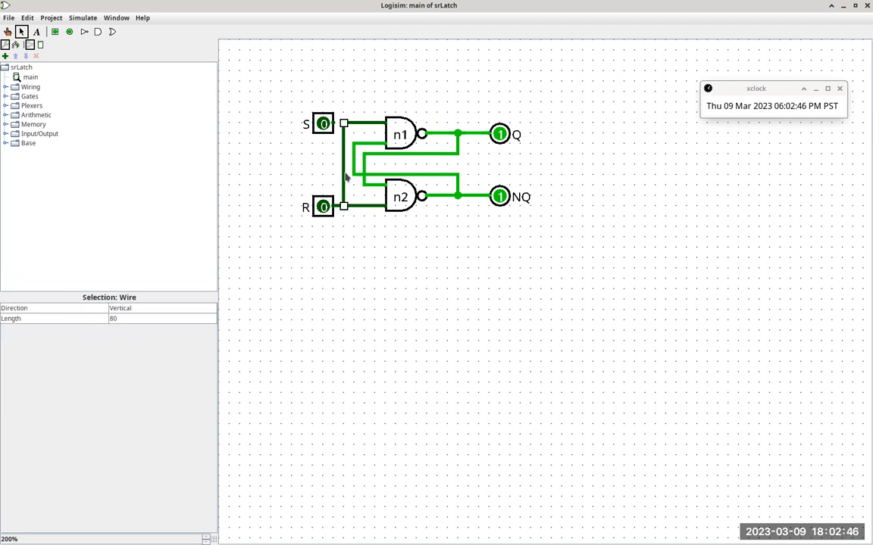
pyautogui.press('Delete')
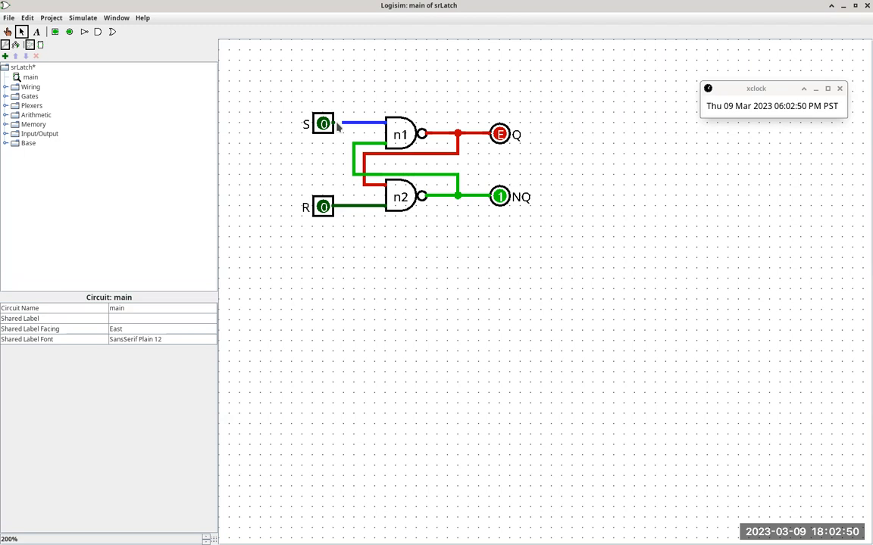
pyautogui.moveTo(341, 124); pyautogui.dragTo(334, 124)
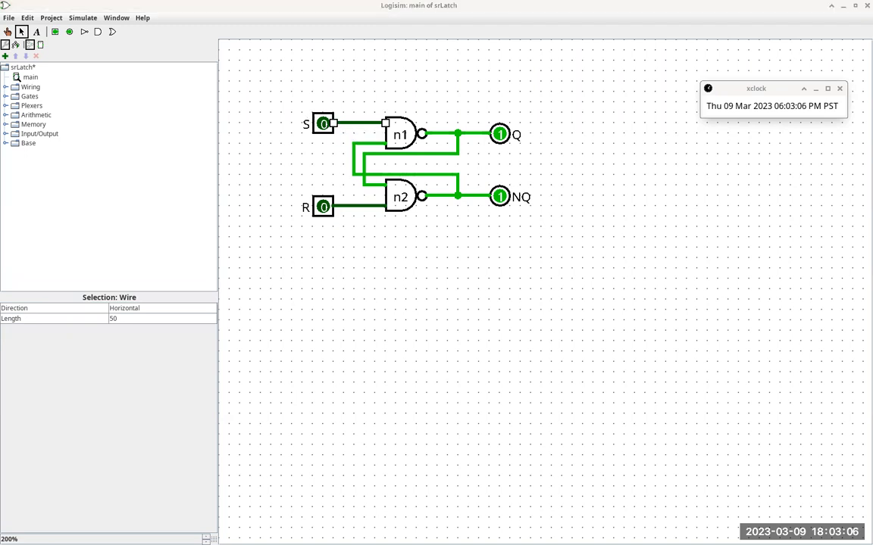
# Step: Set input S to 1 first and input R to 1 second in the latch simulation
pyautogui.click(7, 32)
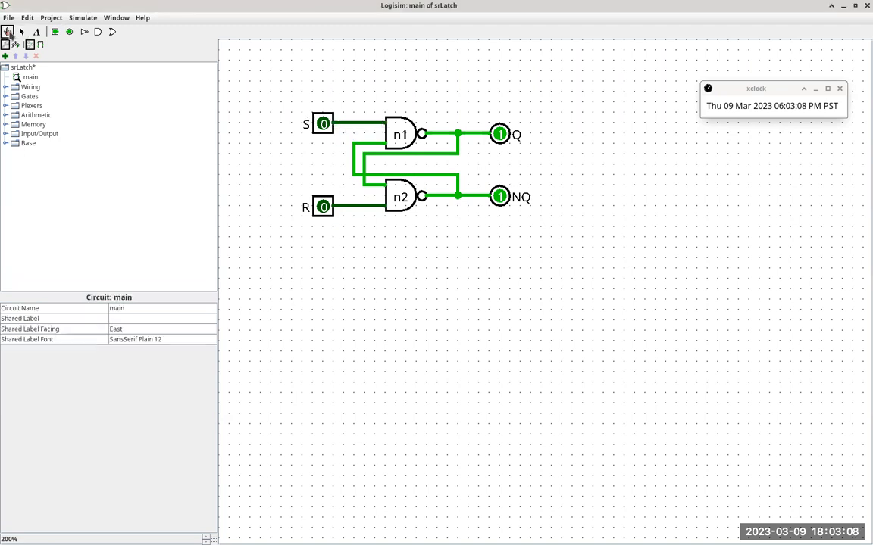
pyautogui.click(324, 125)
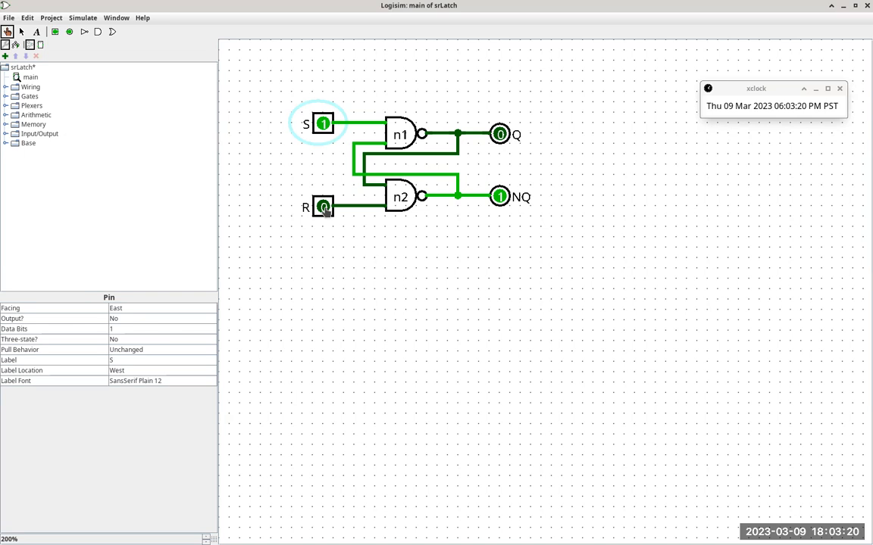
pyautogui.click(324, 208)
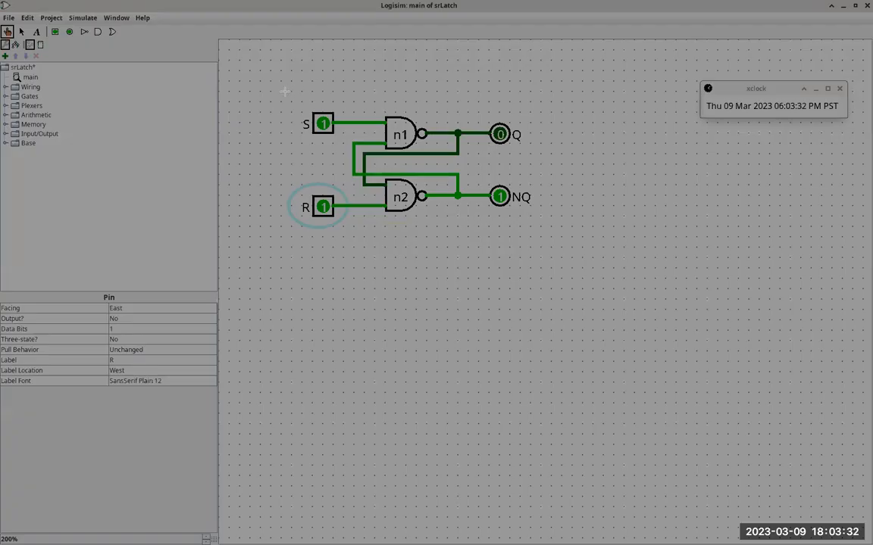
# Step: Capture a screenshot of the latch circuit region and open it with Feh
pyautogui.moveTo(284, 92); pyautogui.dragTo(551, 252)
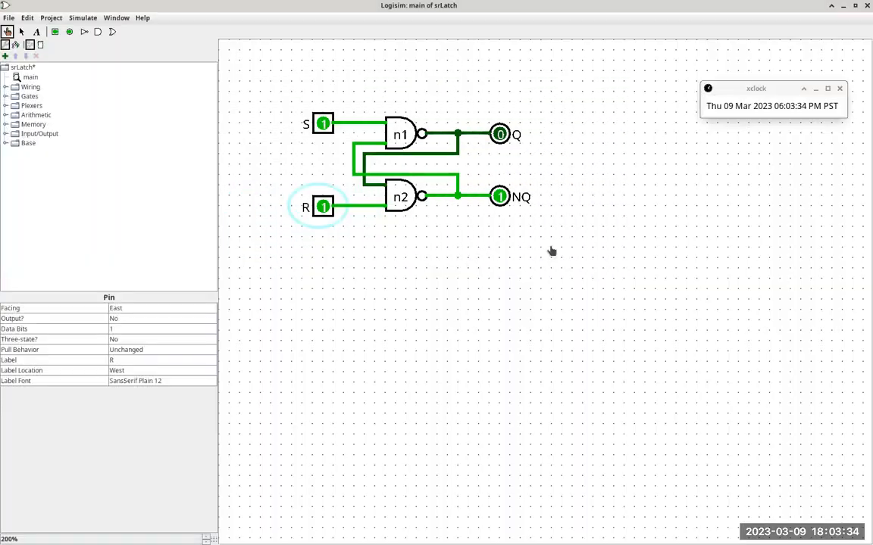
pyautogui.click(306, 302)
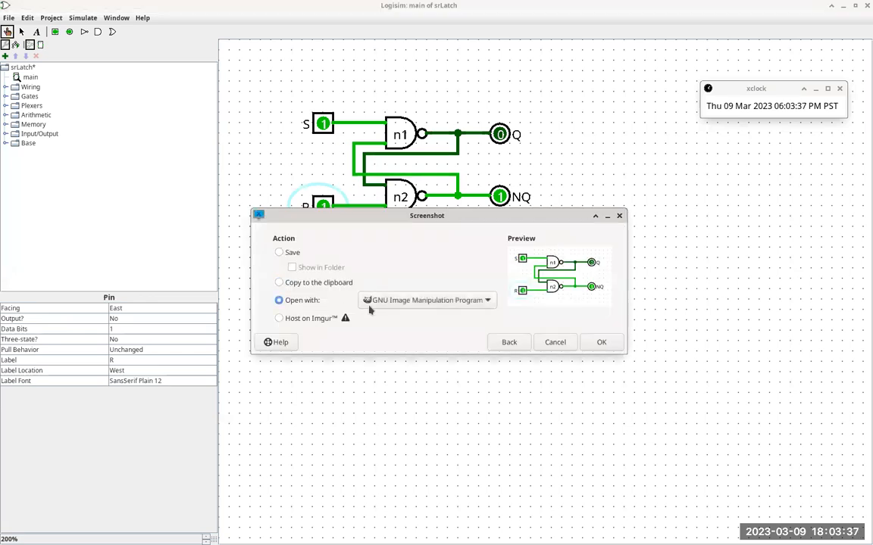
pyautogui.click(487, 302)
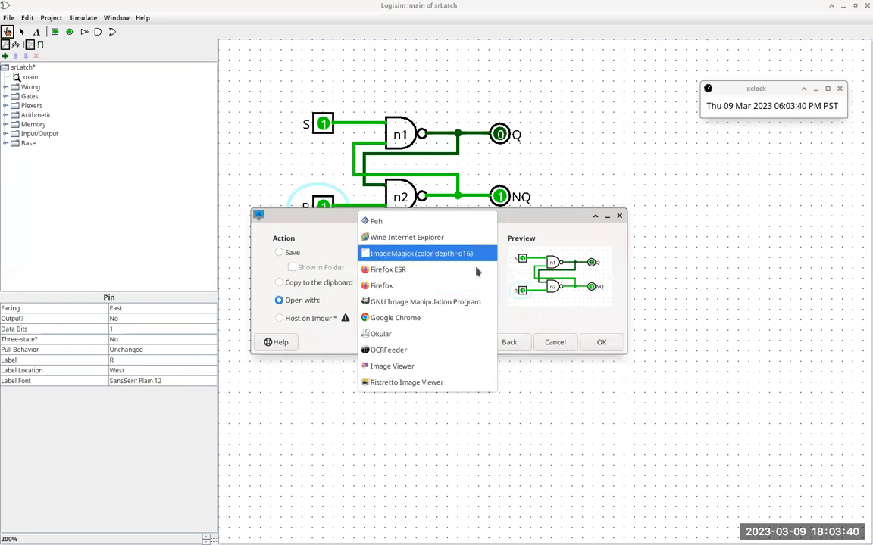
pyautogui.click(470, 222)
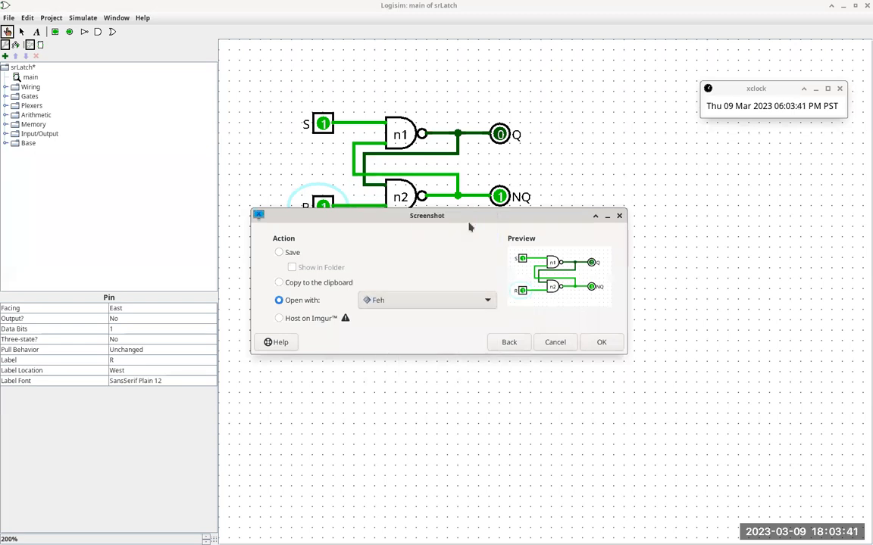
pyautogui.click(600, 342)
# Step: Place the captured image beside the live circuit and keep its window always on top
pyautogui.moveTo(497, 195); pyautogui.dragTo(757, 177)
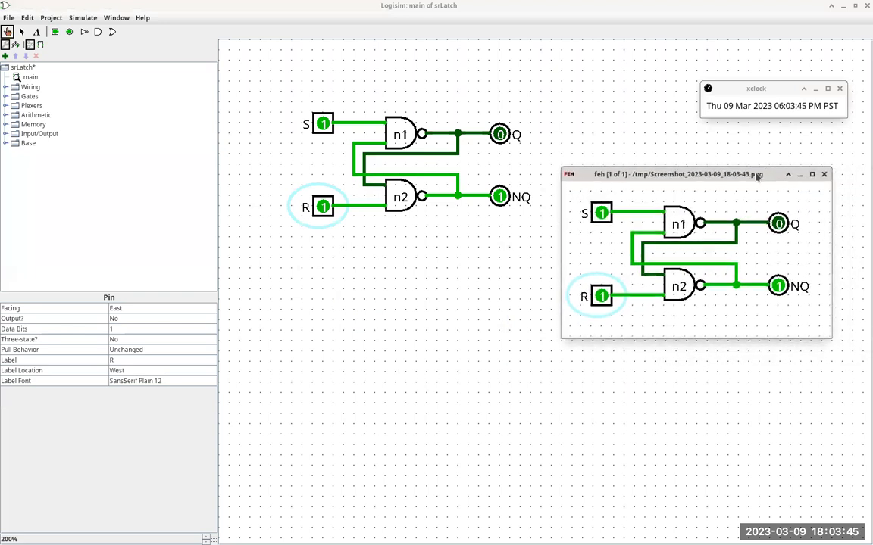
pyautogui.click(570, 175)
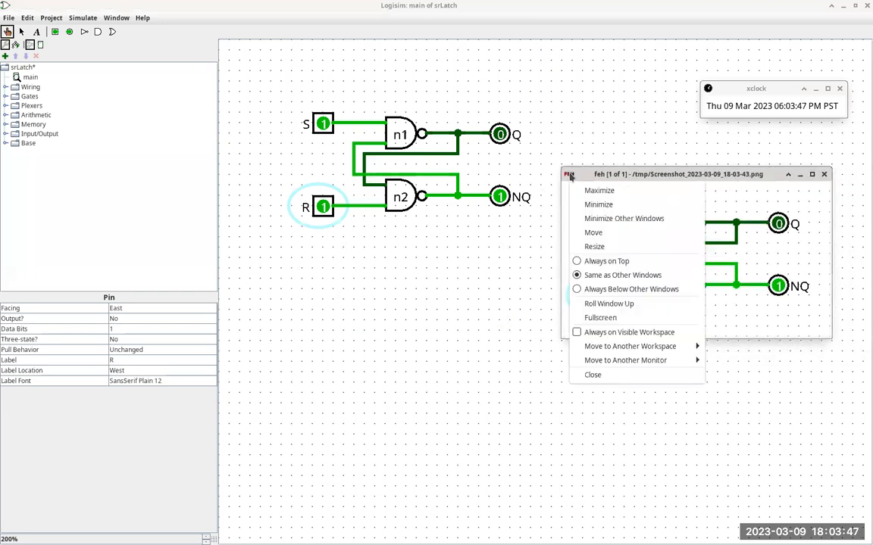
pyautogui.click(589, 262)
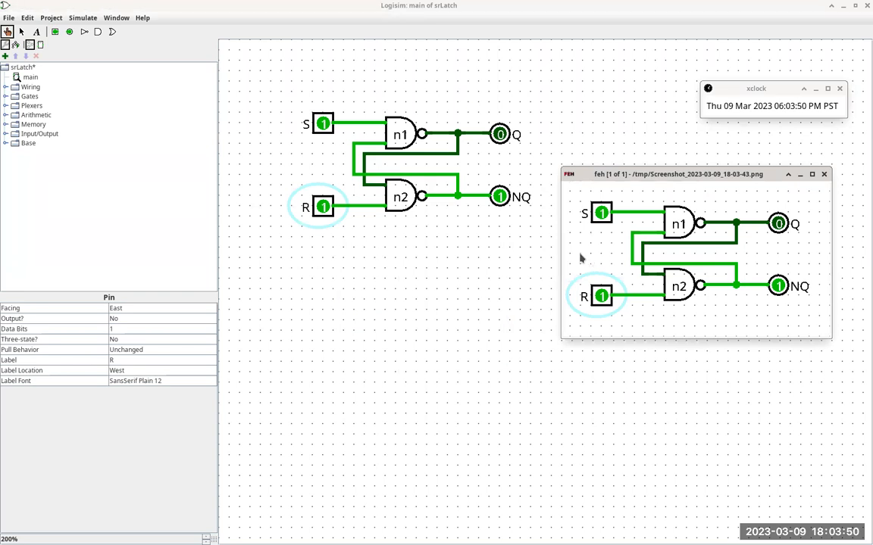
# Step: Reset S and R to 0, then raise R to 1 before S to compare the latch outputs with the captured image
pyautogui.click(323, 124)
pyautogui.click(323, 207)
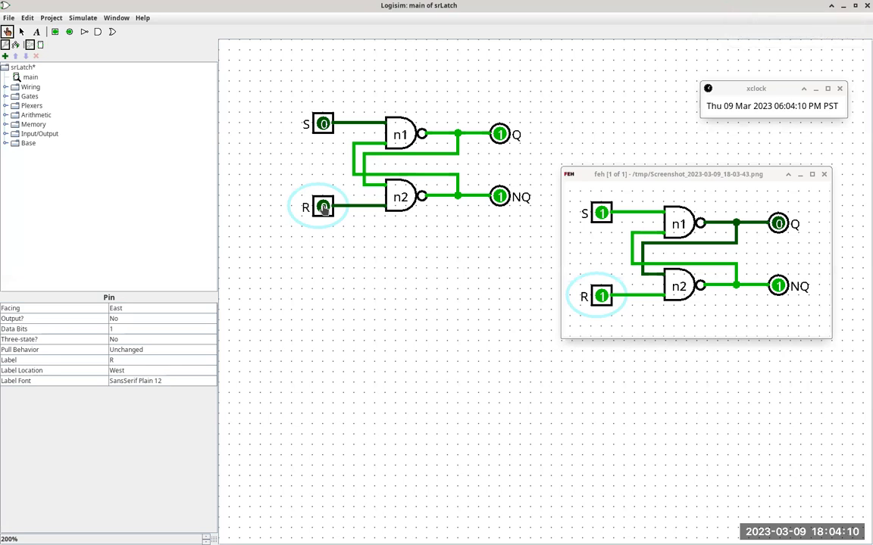
pyautogui.click(323, 208)
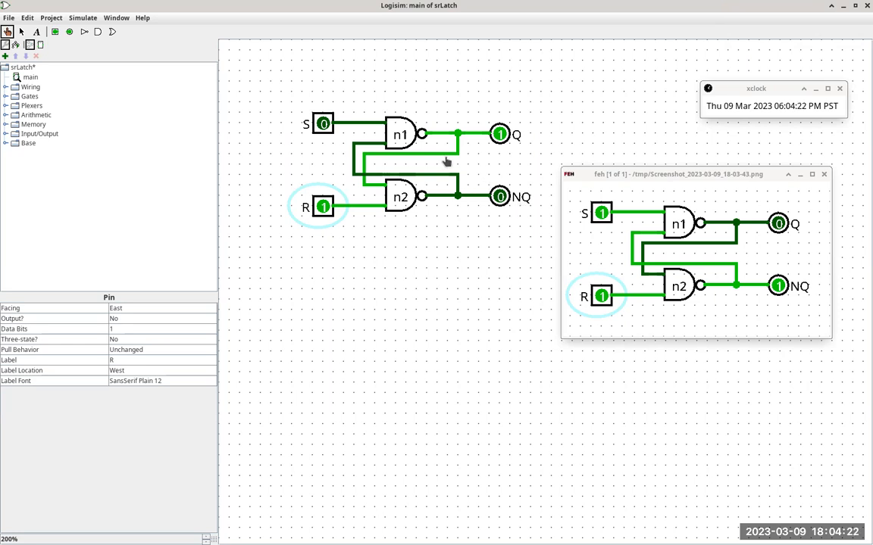
pyautogui.click(323, 126)
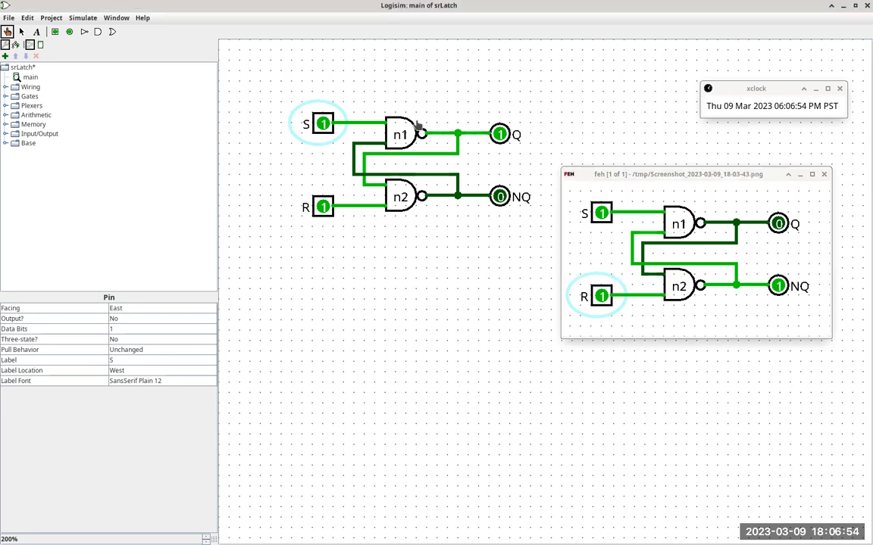
# Step: Return S and R to 0, then raise S to 1 before R to repeat the captured latch sequence
pyautogui.click(323, 124)
pyautogui.click(322, 205)
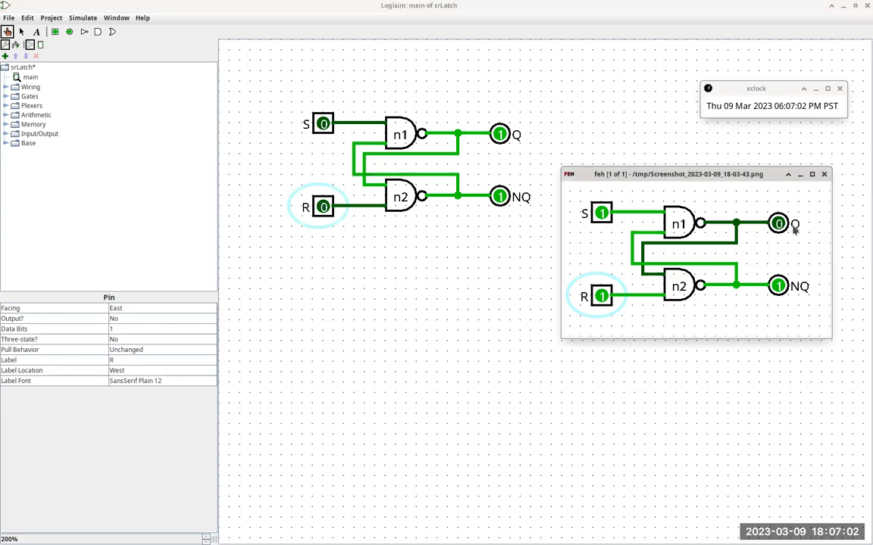
pyautogui.click(323, 129)
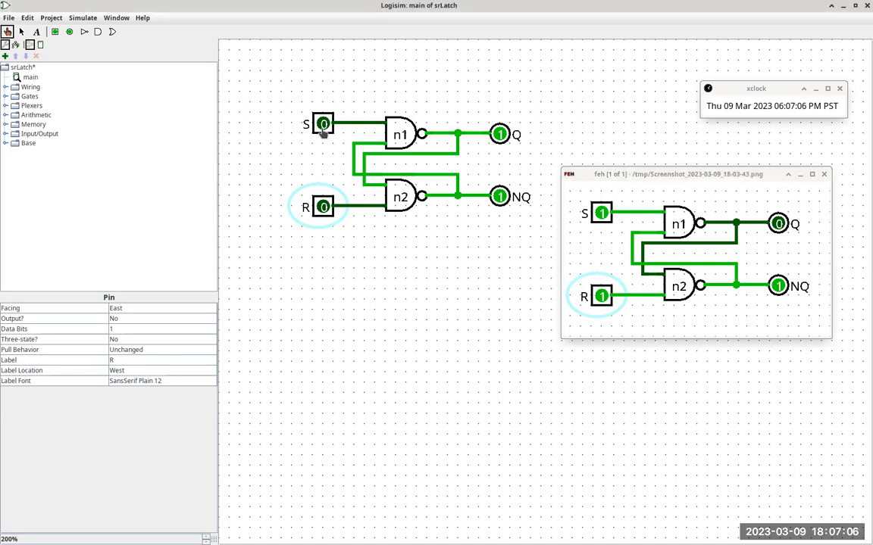
pyautogui.click(324, 126)
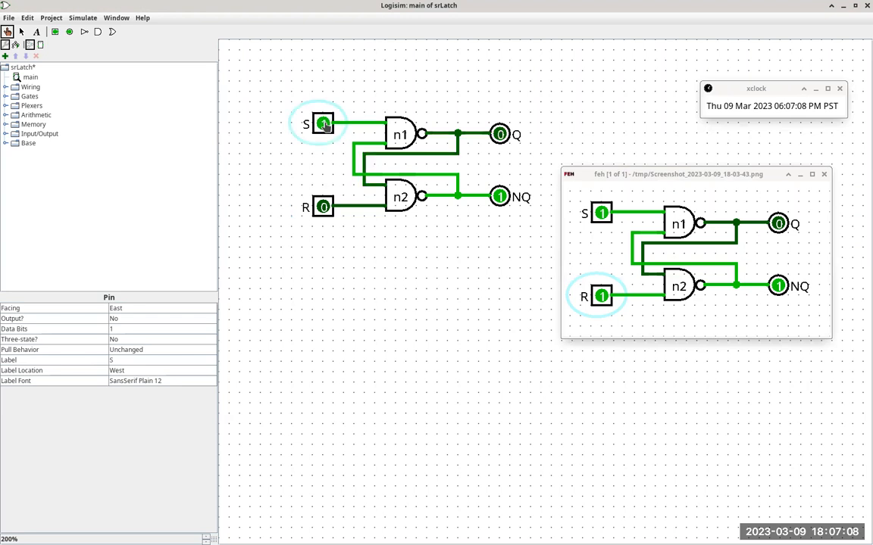
pyautogui.click(323, 206)
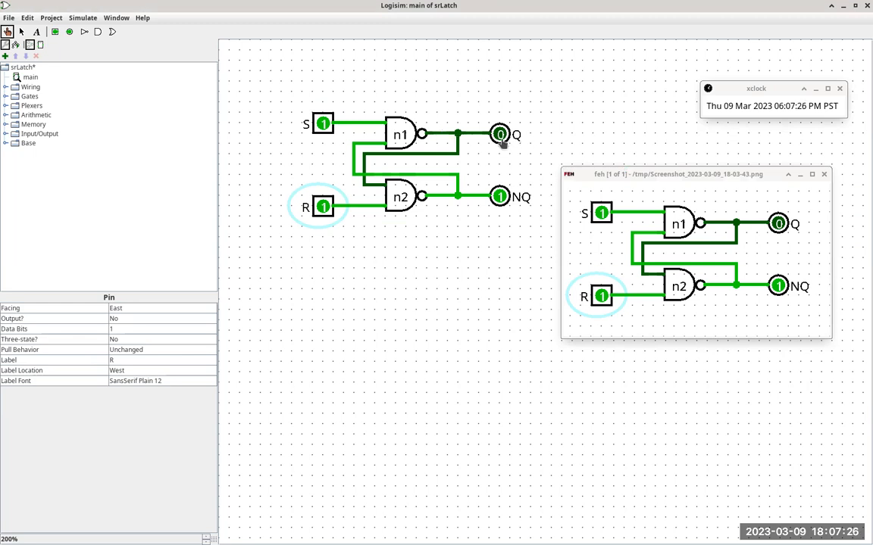
# Step: Pulse S to 0 and back to 1 while R stays at 1, then return both inputs to 0
pyautogui.click(323, 125)
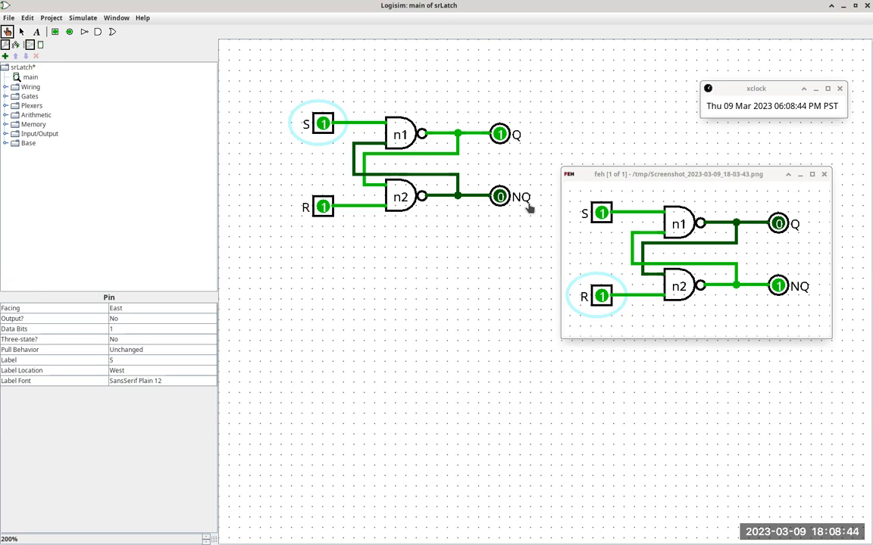
pyautogui.click(323, 124)
pyautogui.click(322, 205)
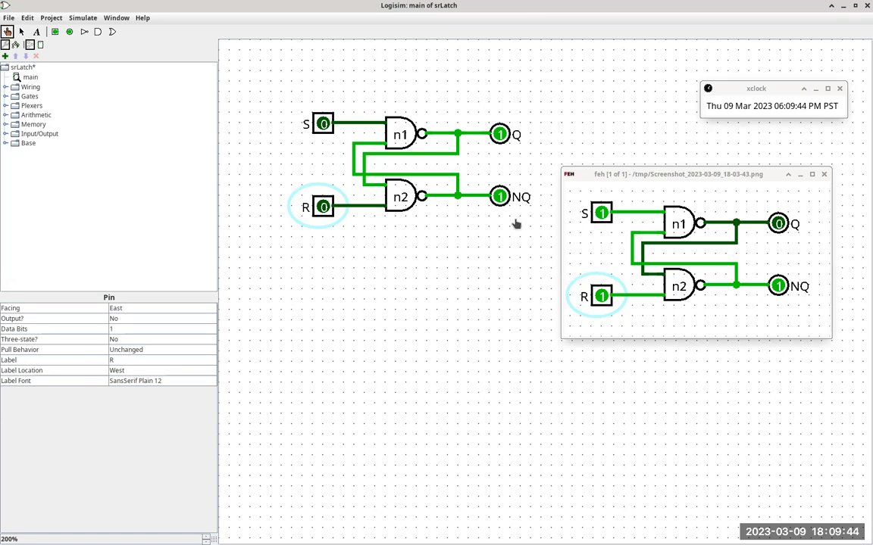
# Step: Switch to the Module 0298 page in Firefox and examine the text description of the D-flipflop in section 4
pyautogui.hotkey('alt', 'Tab')
pyautogui.hotkey('alt', 'Tab')
pyautogui.hotkey('alt', 'Tab')
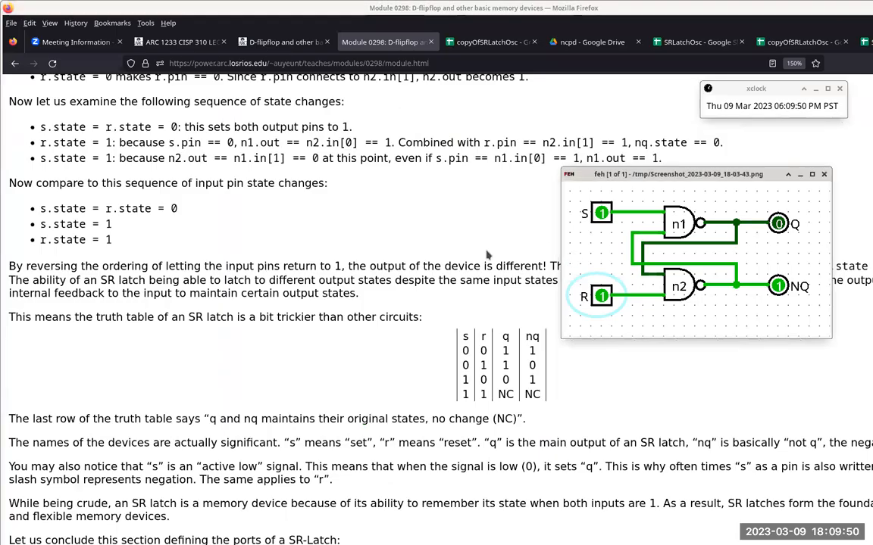
pyautogui.scroll(-10, 386, 241)
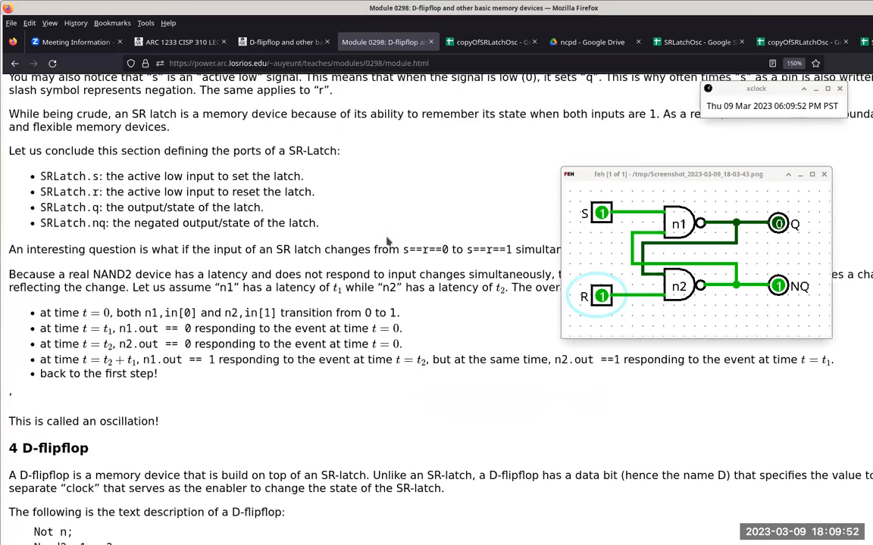
pyautogui.scroll(-6, 386, 241)
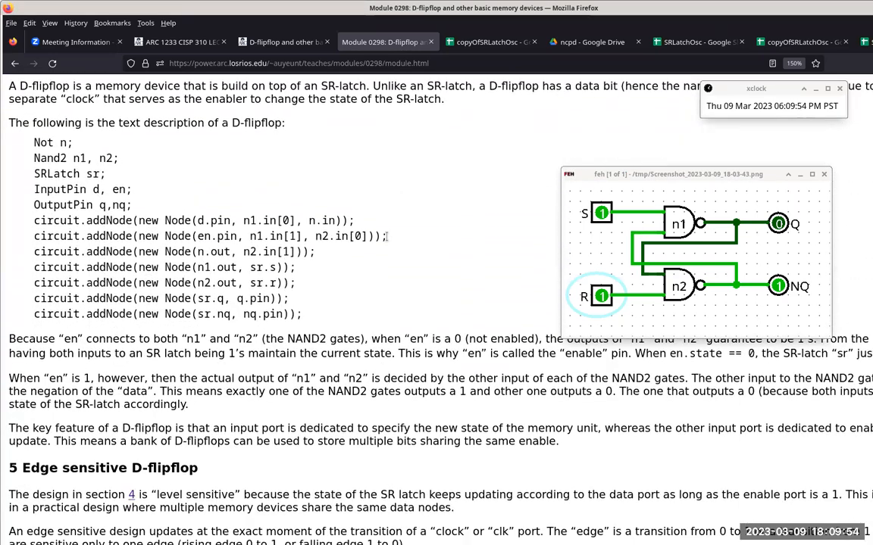
pyautogui.scroll(2, 386, 241)
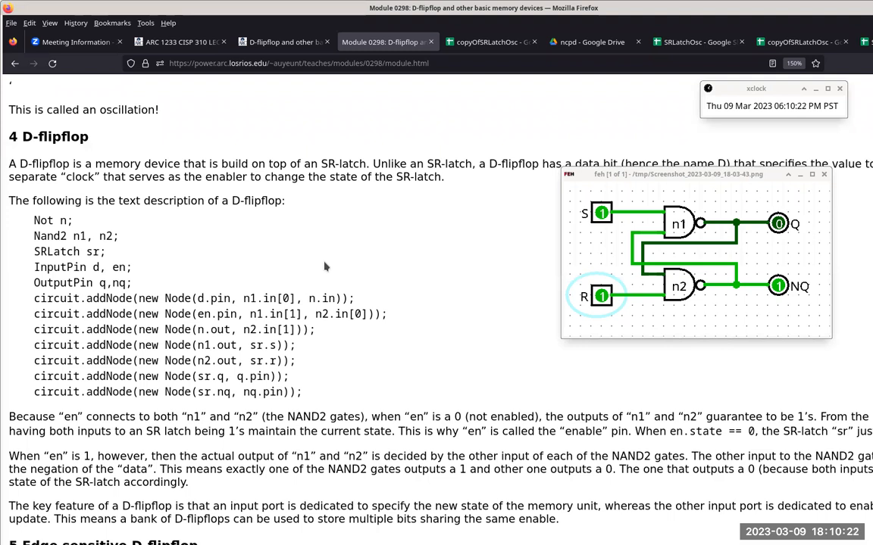
# Step: Switch back to Logisim and rename the main circuit as srlatch
pyautogui.hotkey('alt', 'Tab')
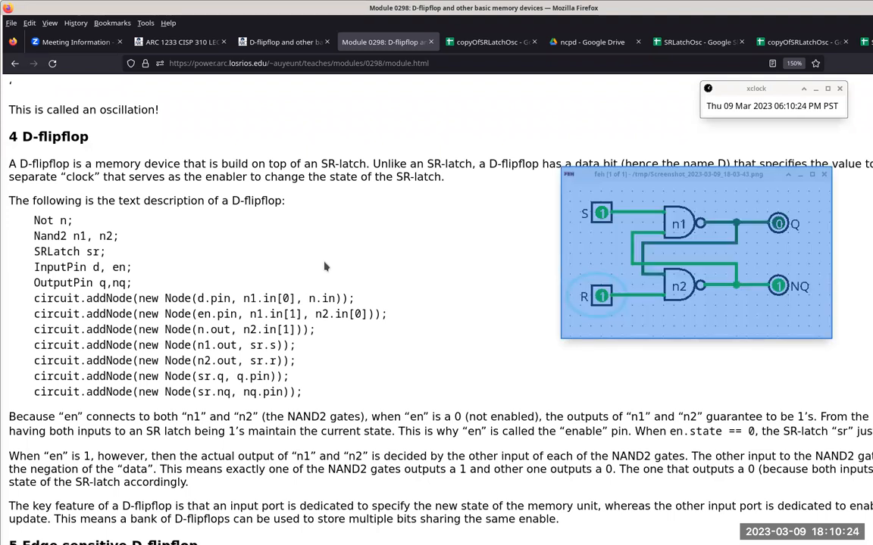
pyautogui.hotkey('alt', 'Tab')
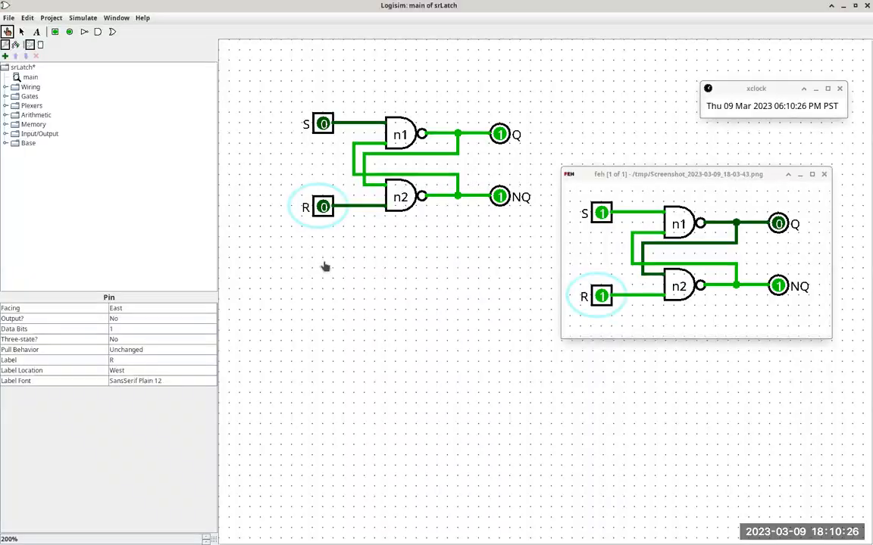
pyautogui.click(32, 82)
pyautogui.rightClick(33, 82)
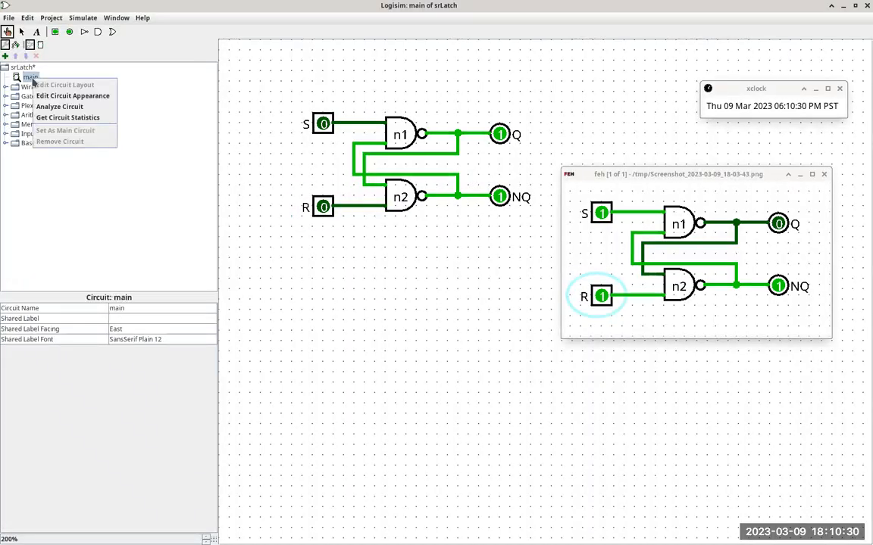
pyautogui.click(151, 308)
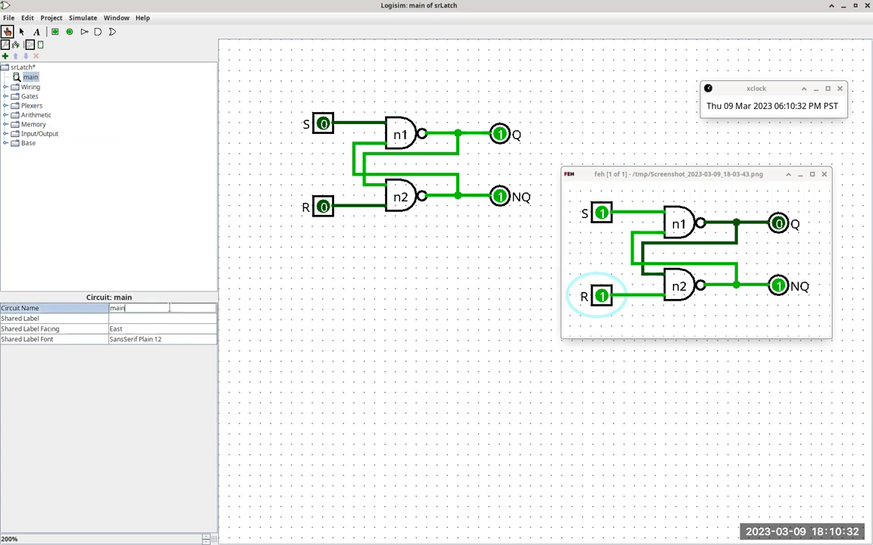
pyautogui.press('BackSpace')
pyautogui.press('BackSpace')
pyautogui.press('BackSpace')
pyautogui.press('BackSpace')
pyautogui.write('srlatch')
pyautogui.press('Return')
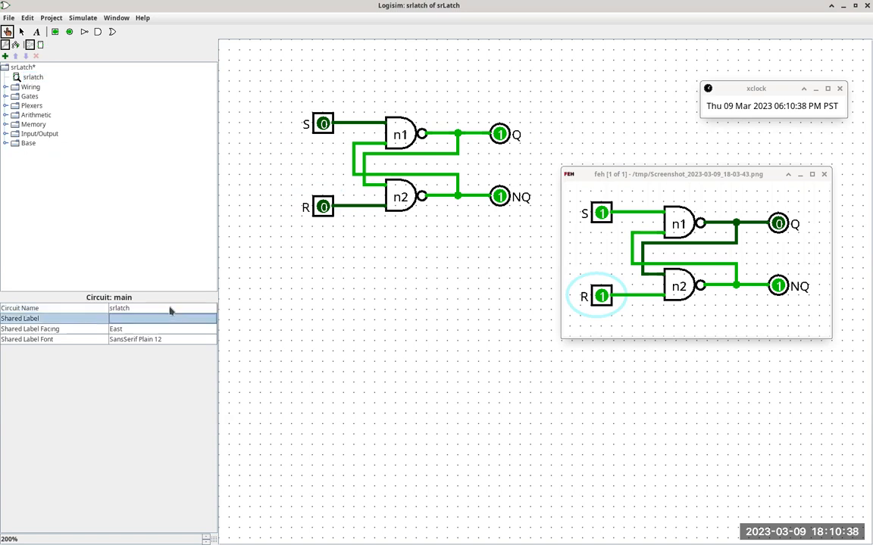
# Step: Edit the srlatch circuit's appearance and add the text labels s, r, q and nq beside the matching ports
pyautogui.click(33, 77)
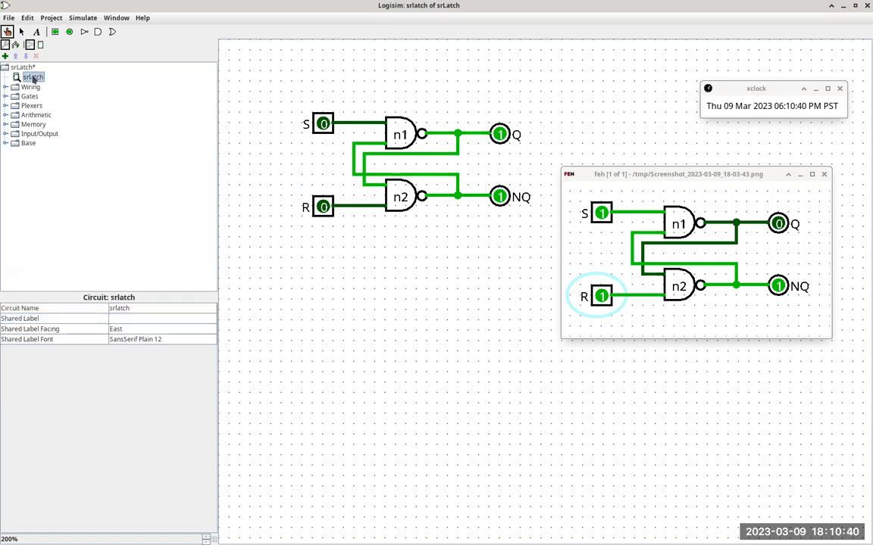
pyautogui.rightClick(32, 78)
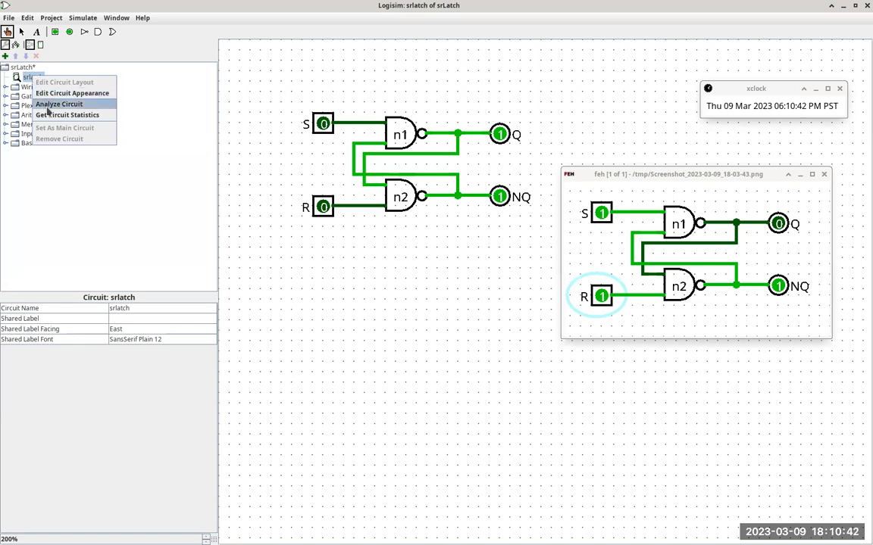
pyautogui.click(73, 94)
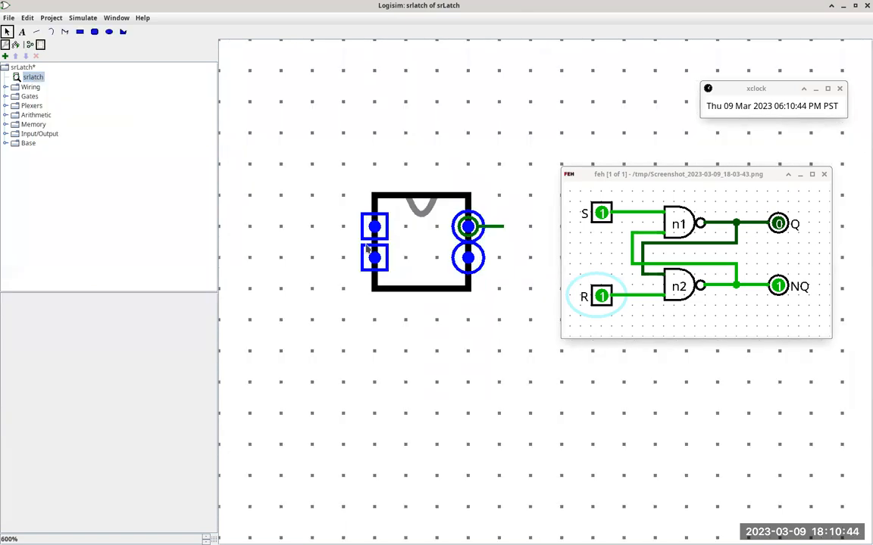
pyautogui.click(21, 32)
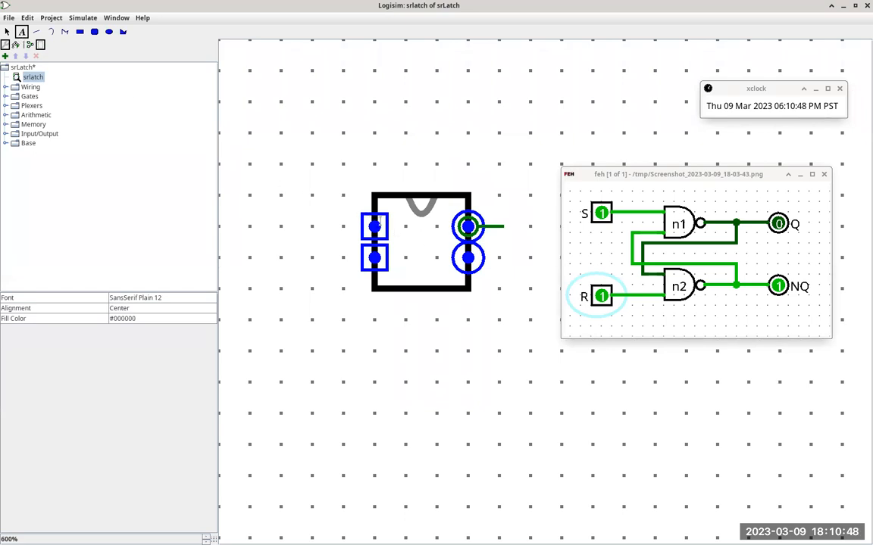
pyautogui.click(380, 220)
pyautogui.write('S')
pyautogui.click(391, 259)
pyautogui.write('r')
pyautogui.write('q')
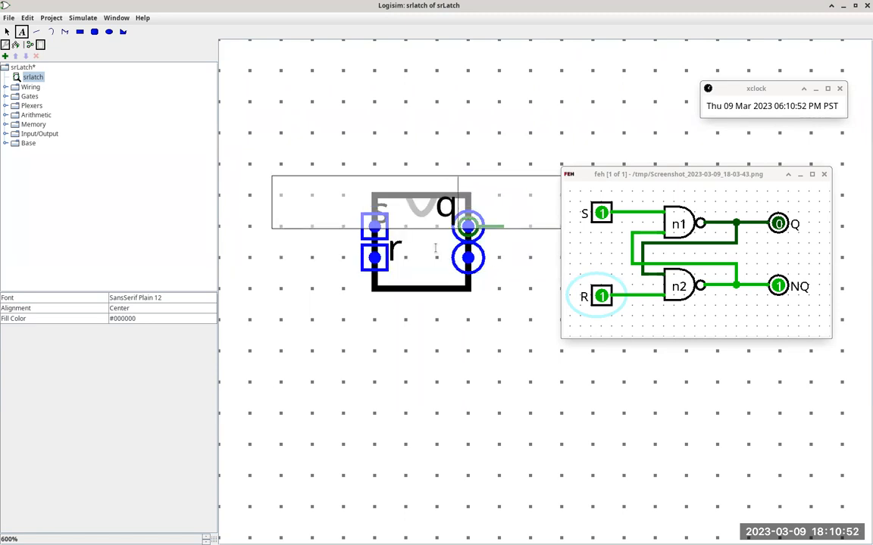
pyautogui.click(437, 253)
pyautogui.write('ng')
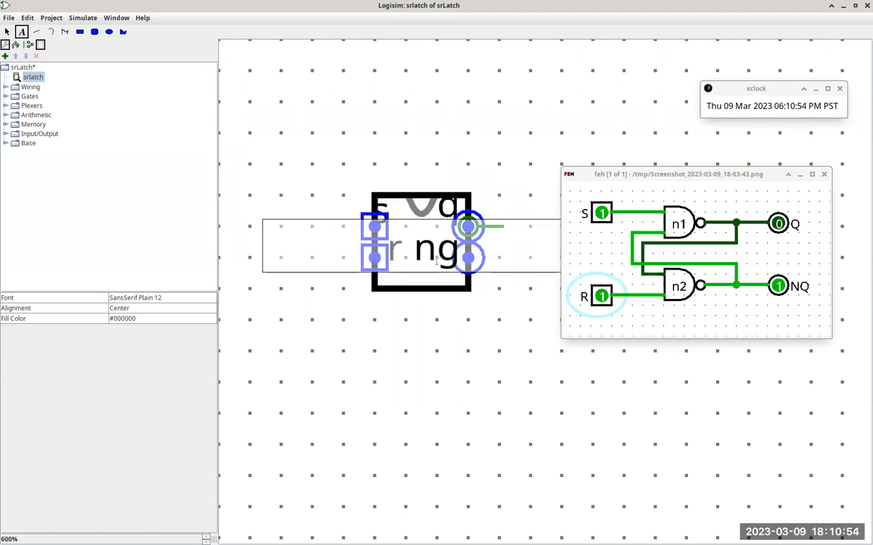
pyautogui.press('BackSpace')
pyautogui.write('q')
# Step: Reposition the s, r, nq and q labels inside the symbol so that each lines up better with its port
pyautogui.click(6, 32)
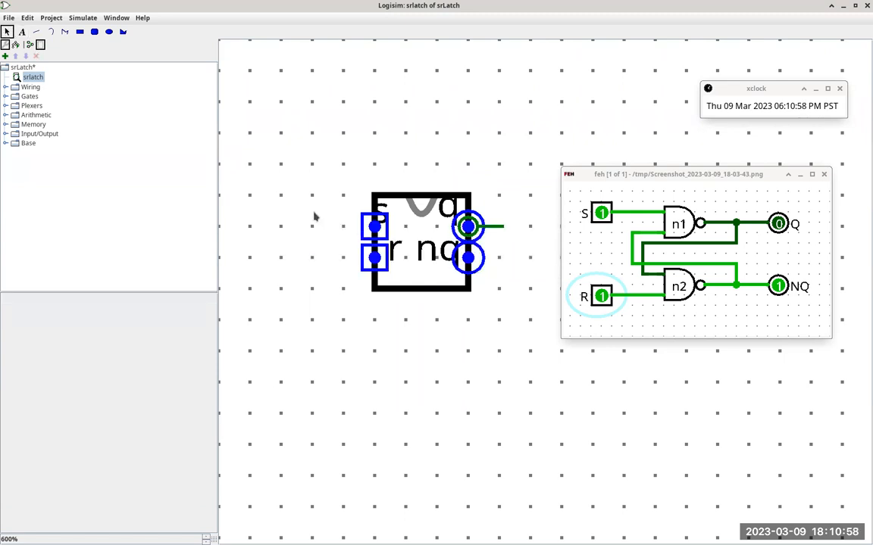
pyautogui.click(384, 209)
pyautogui.moveTo(385, 210); pyautogui.dragTo(398, 216)
pyautogui.click(392, 255)
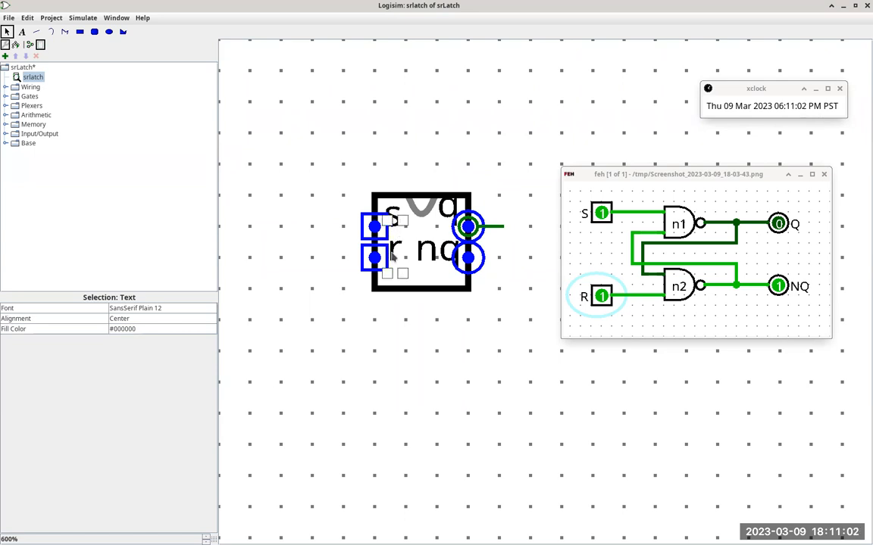
pyautogui.moveTo(391, 257); pyautogui.dragTo(392, 269)
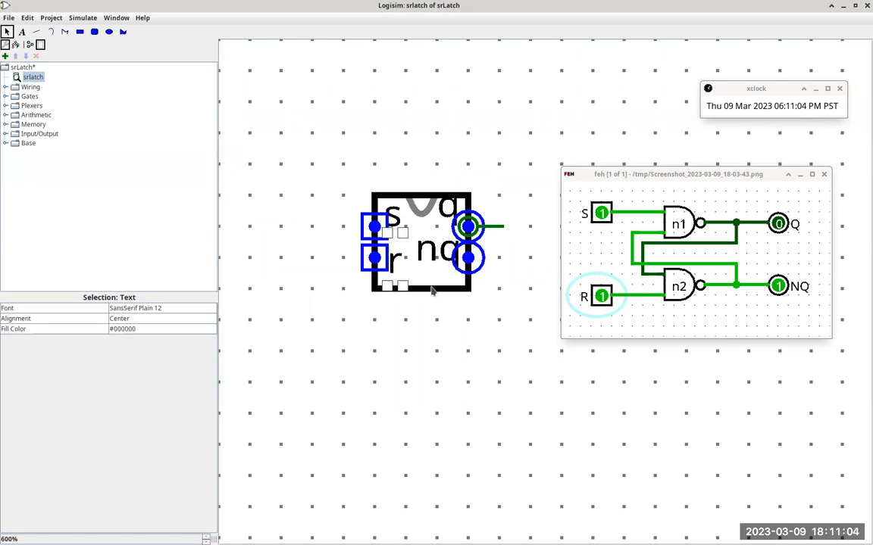
pyautogui.moveTo(435, 249); pyautogui.dragTo(434, 257)
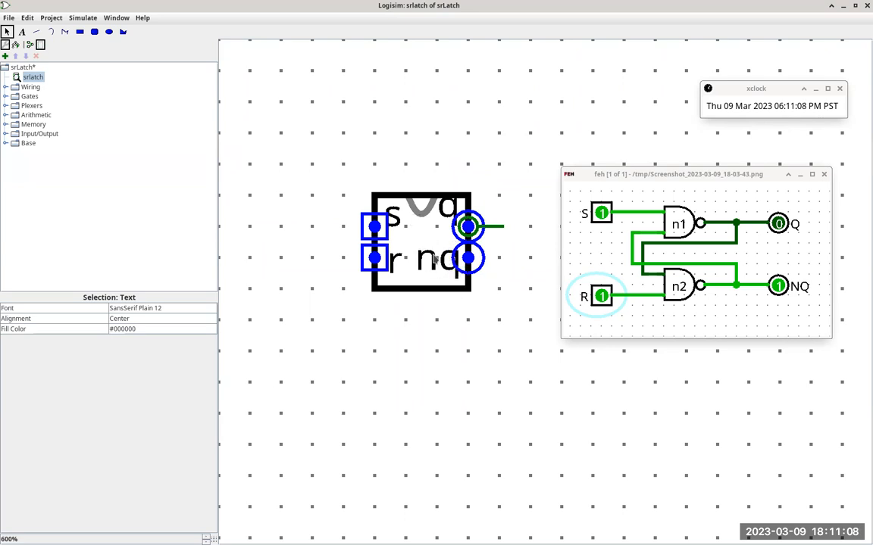
pyautogui.click(444, 219)
pyautogui.moveTo(443, 219); pyautogui.dragTo(438, 228)
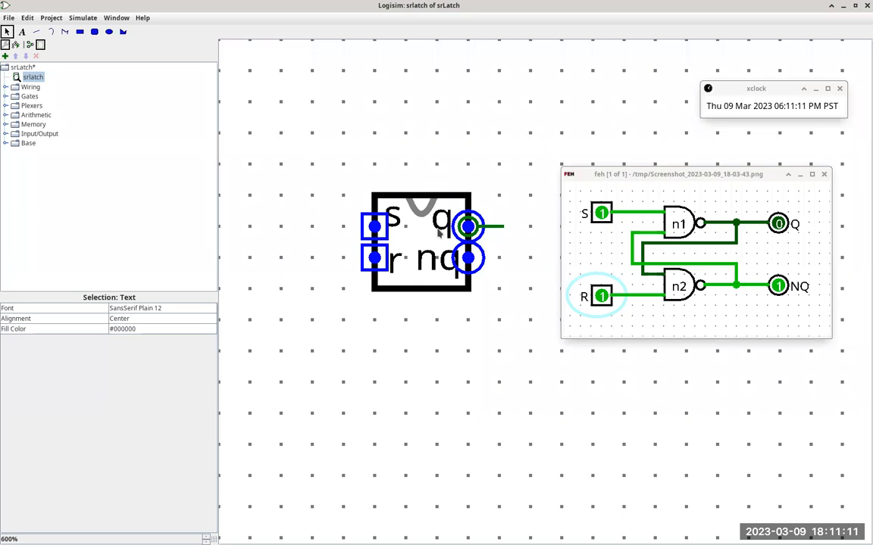
pyautogui.click(429, 167)
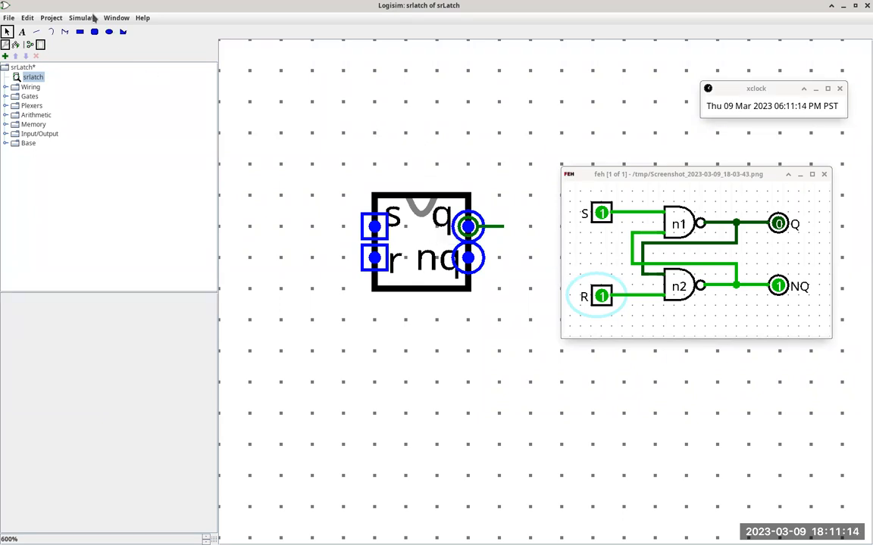
# Step: Add a new circuit named lsDFF to the project
pyautogui.click(52, 17)
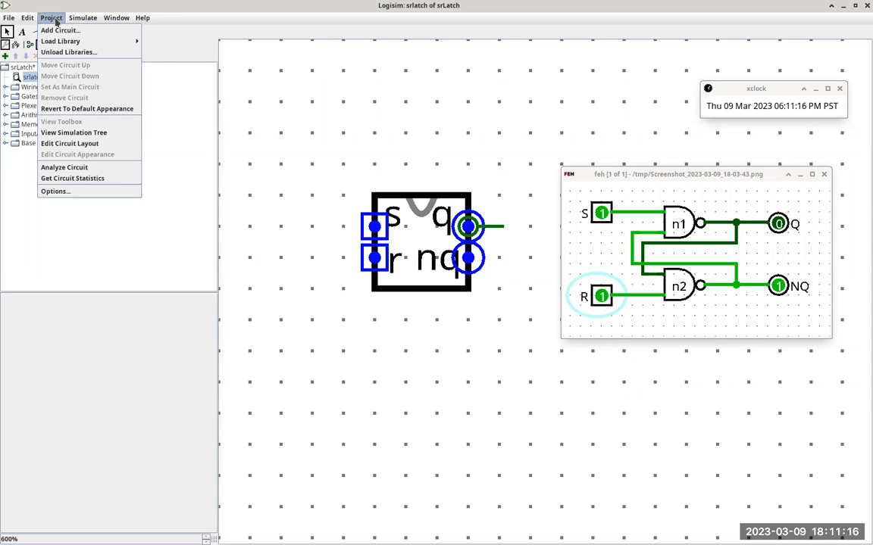
pyautogui.click(59, 31)
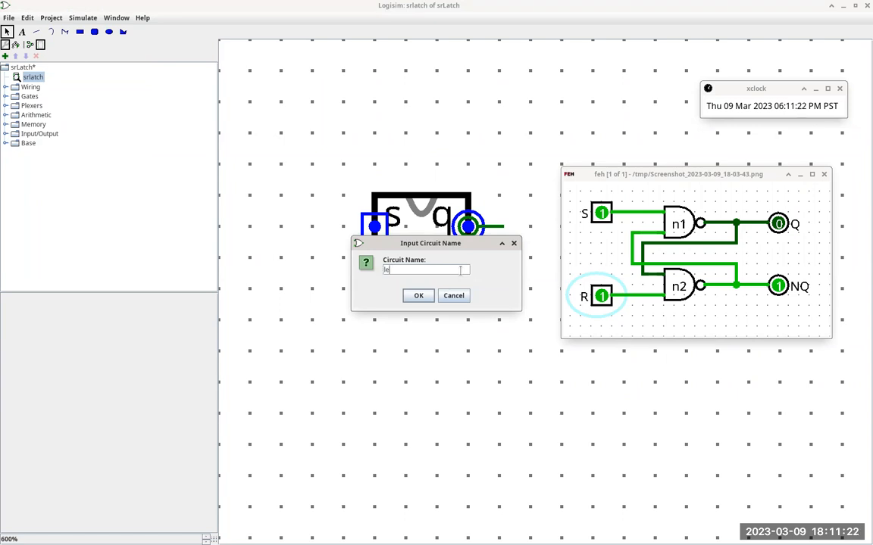
pyautogui.write('lsDFF')
pyautogui.click(419, 295)
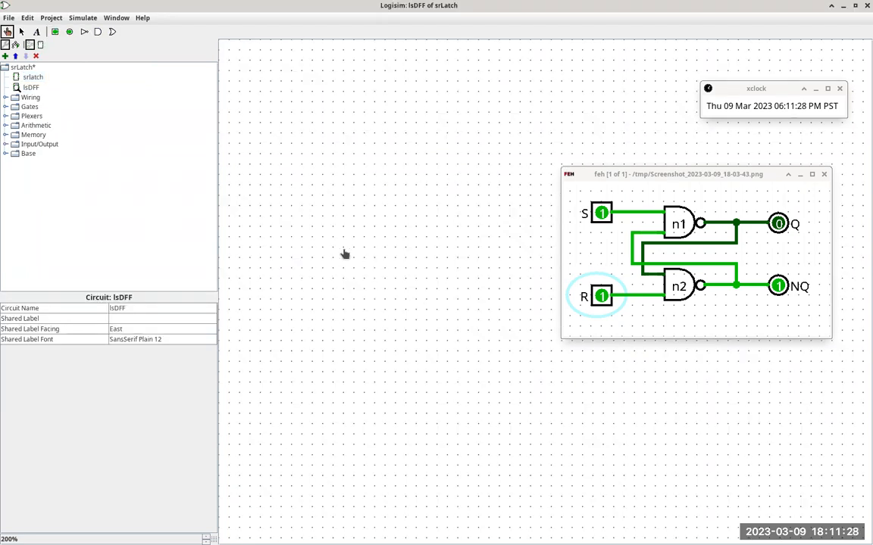
# Step: Place two input pins one above the other near the upper-left area of the lsDFF circuit
pyautogui.click(55, 31)
pyautogui.click(274, 92)
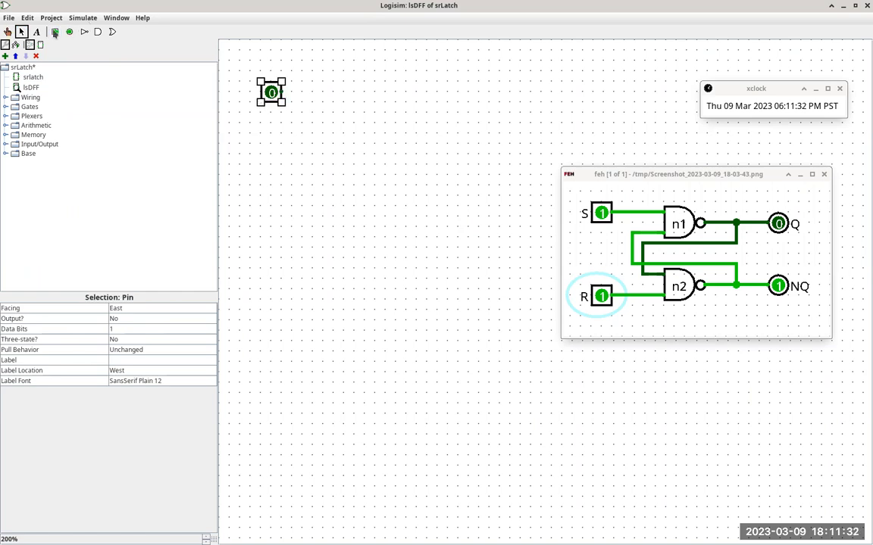
pyautogui.click(55, 32)
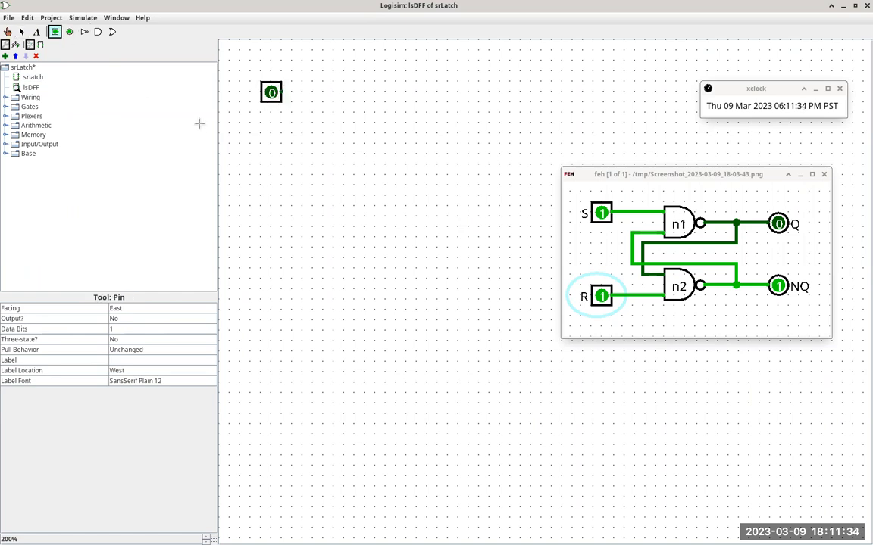
pyautogui.click(276, 155)
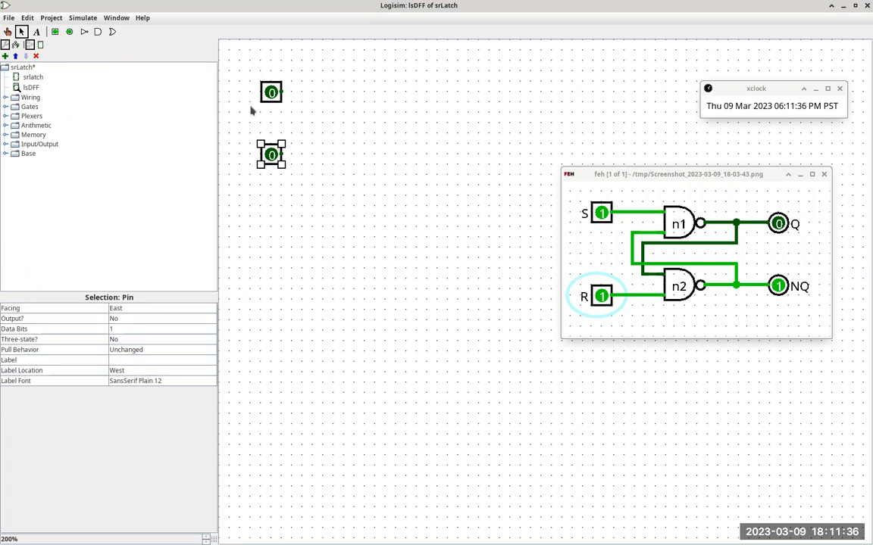
# Step: Label the upper input pin d and the lower input pin en
pyautogui.click(270, 92)
pyautogui.click(126, 361)
pyautogui.write('d')
pyautogui.press('Return')
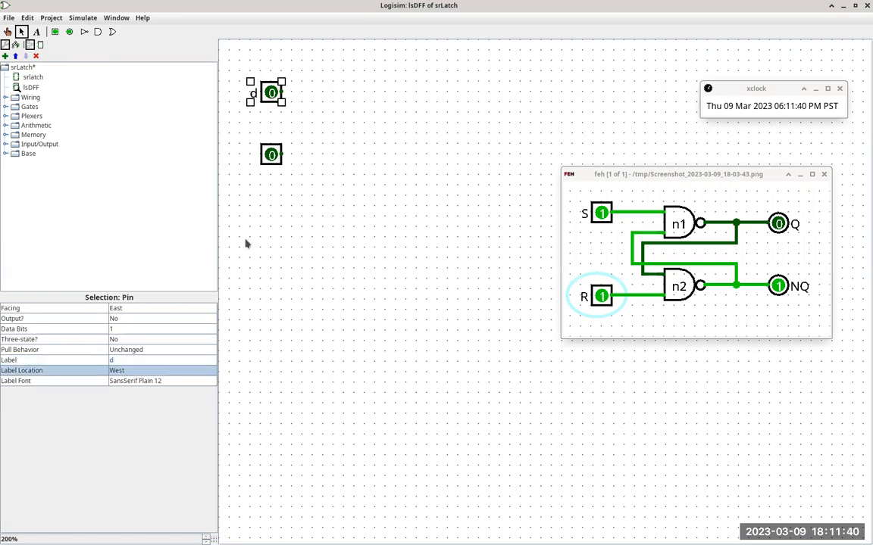
pyautogui.click(271, 154)
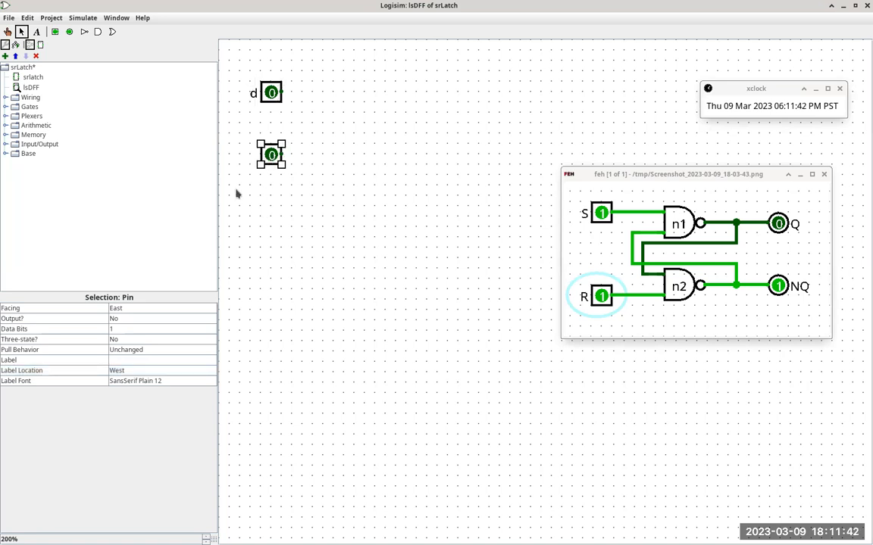
pyautogui.click(130, 361)
pyautogui.write('en')
pyautogui.press('Return')
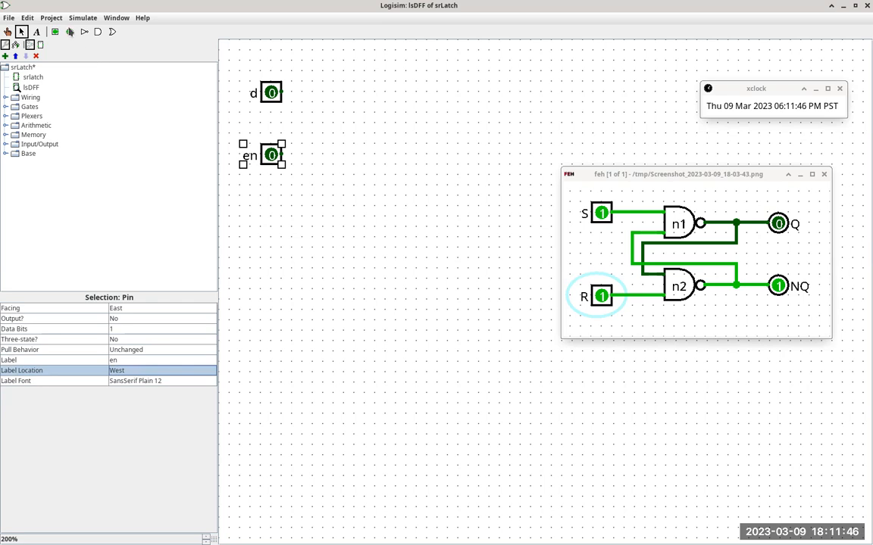
# Step: Add an output pin level with pin d, label it q, and check the output pins in the Firefox D-flipflop description
pyautogui.click(69, 31)
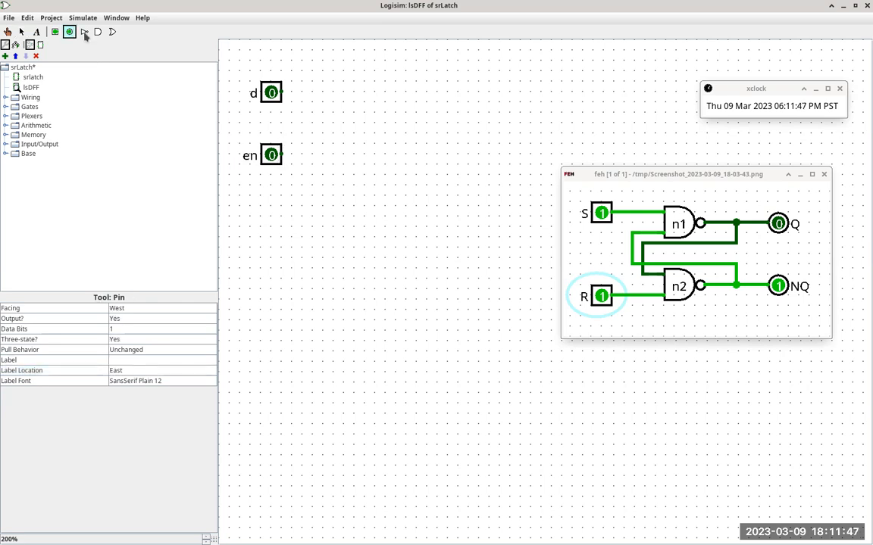
pyautogui.click(570, 92)
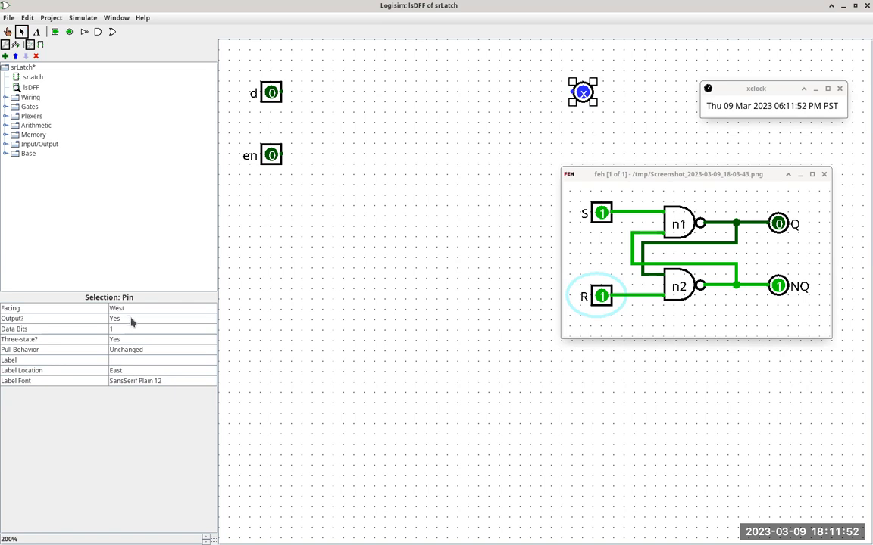
pyautogui.click(139, 360)
pyautogui.write('q')
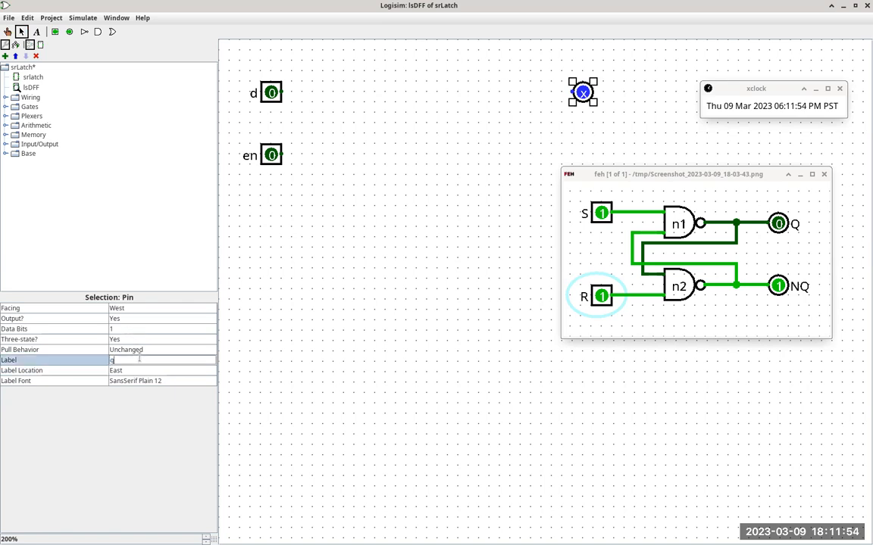
pyautogui.press('Return')
pyautogui.hotkey('alt', 'Tab')
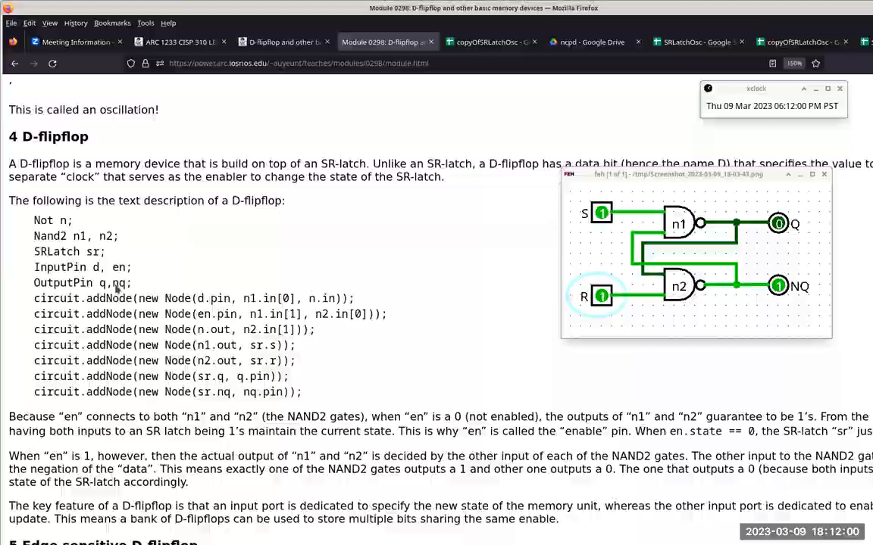
pyautogui.hotkey('alt', 'Tab')
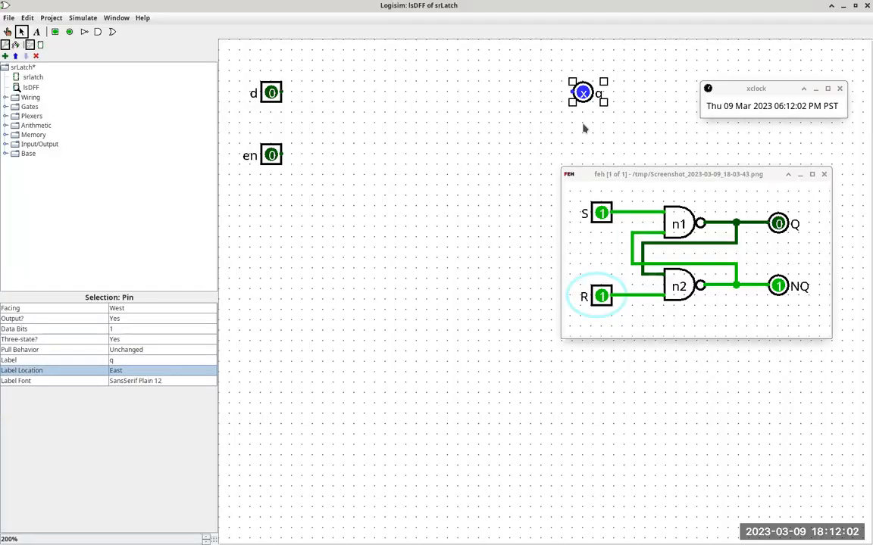
# Step: Duplicate output pin q, place the copy below it level with pin en, and label it nq
pyautogui.click(593, 134)
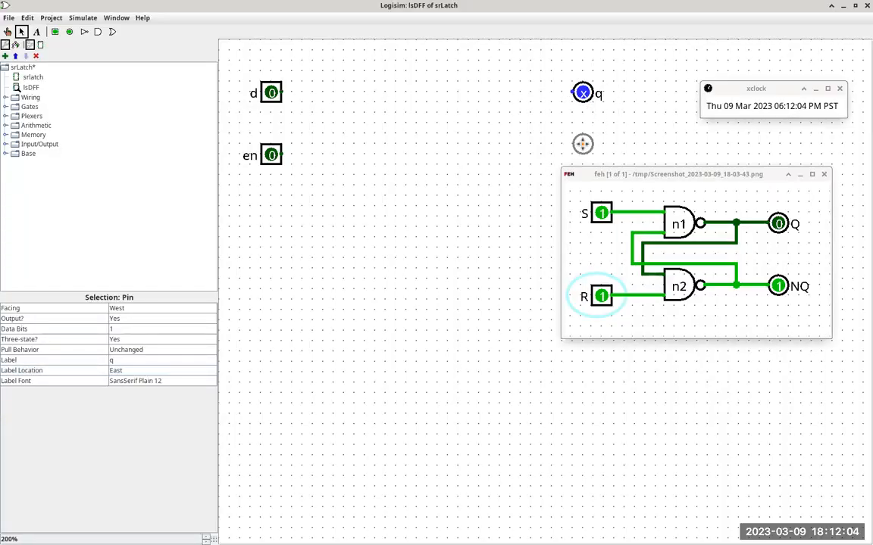
pyautogui.click(583, 155)
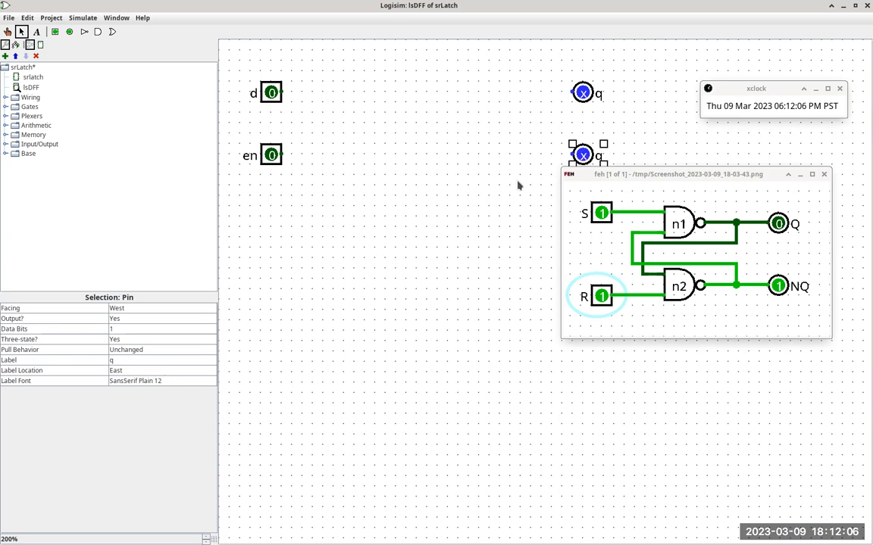
pyautogui.click(170, 360)
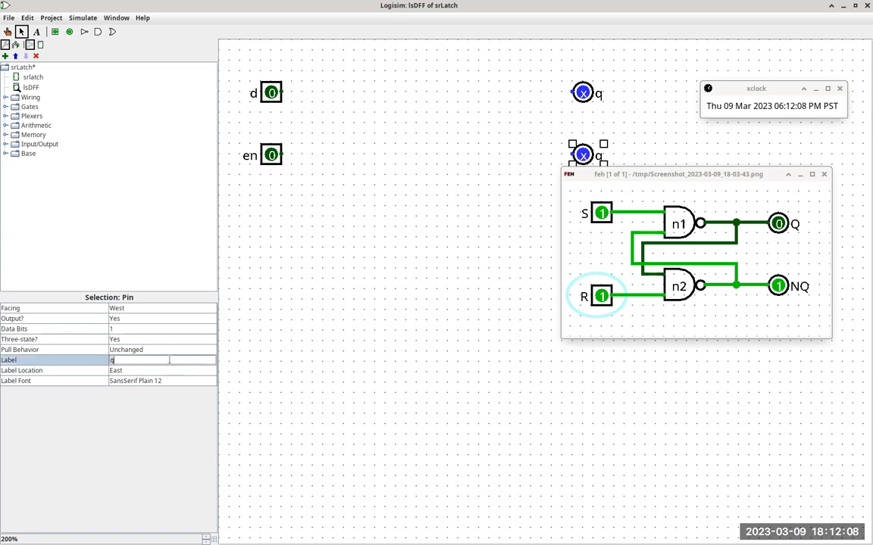
pyautogui.write('nq')
pyautogui.press('Return')
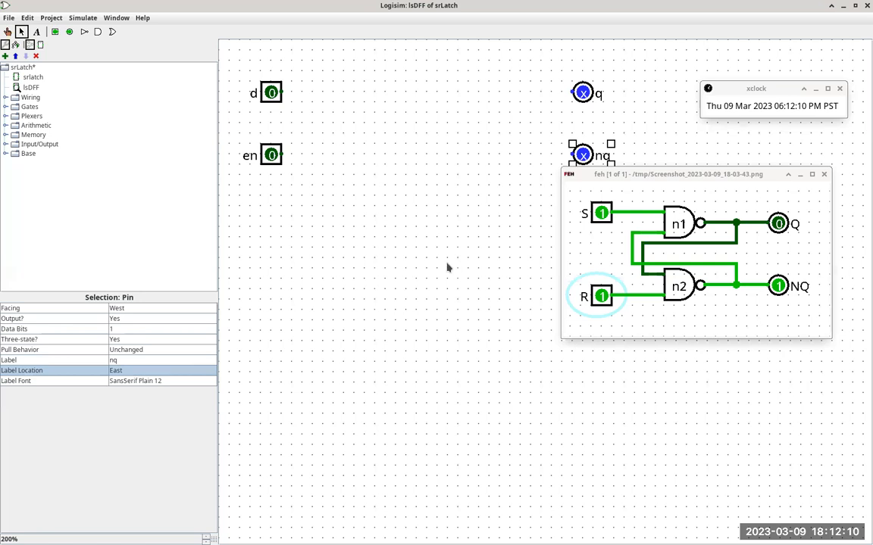
# Step: Close the SR latch reference screenshot and check the component declarations in the Firefox D-flipflop description
pyautogui.click(701, 181)
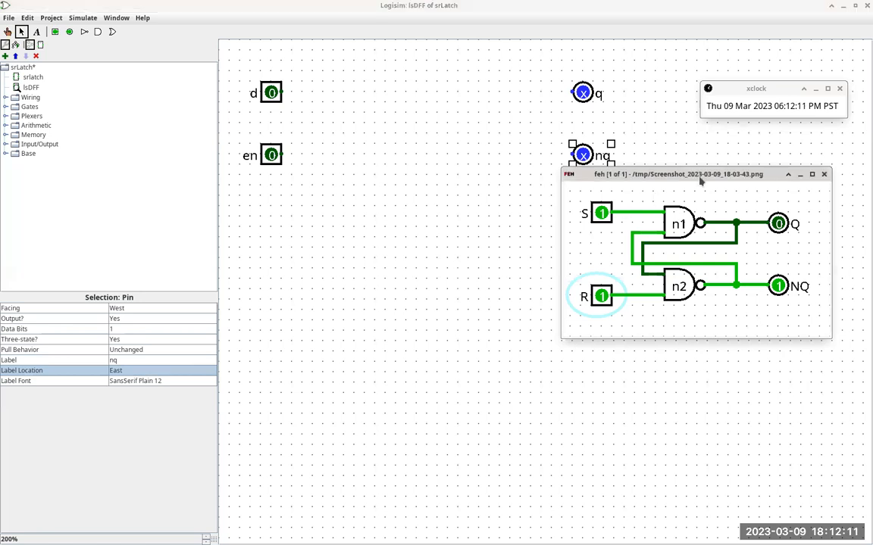
pyautogui.click(824, 175)
pyautogui.hotkey('alt', 'Tab')
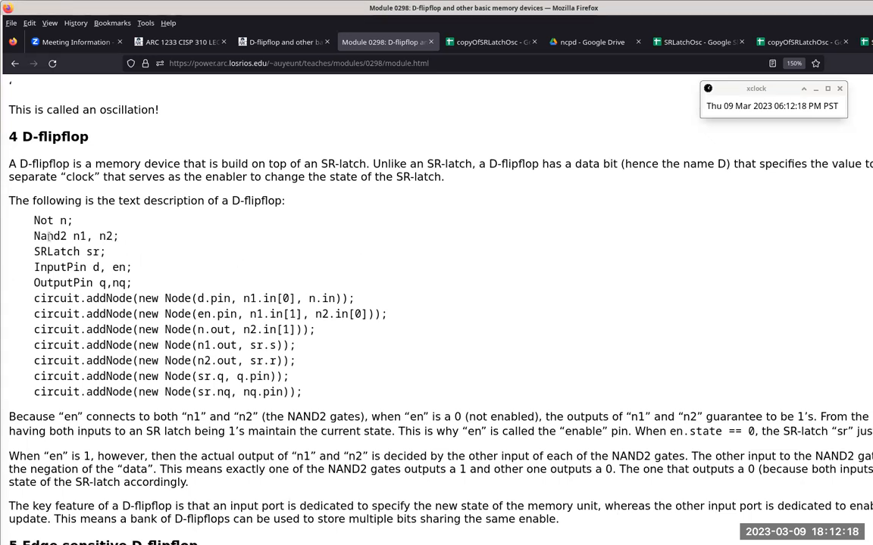
pyautogui.hotkey('alt', 'Tab')
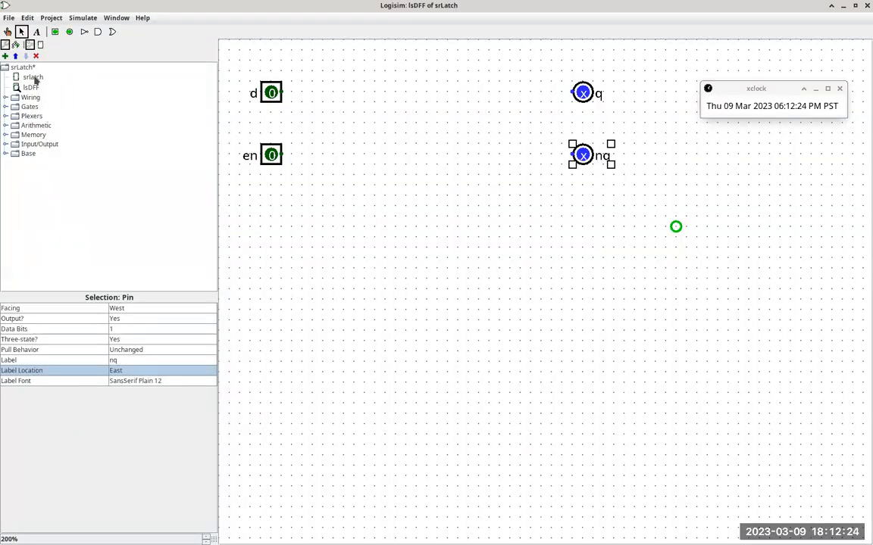
# Step: Copy NAND gates n1 and n2 from the srlatch circuit and paste them into lsDFF between the input and output pins
pyautogui.doubleClick(33, 78)
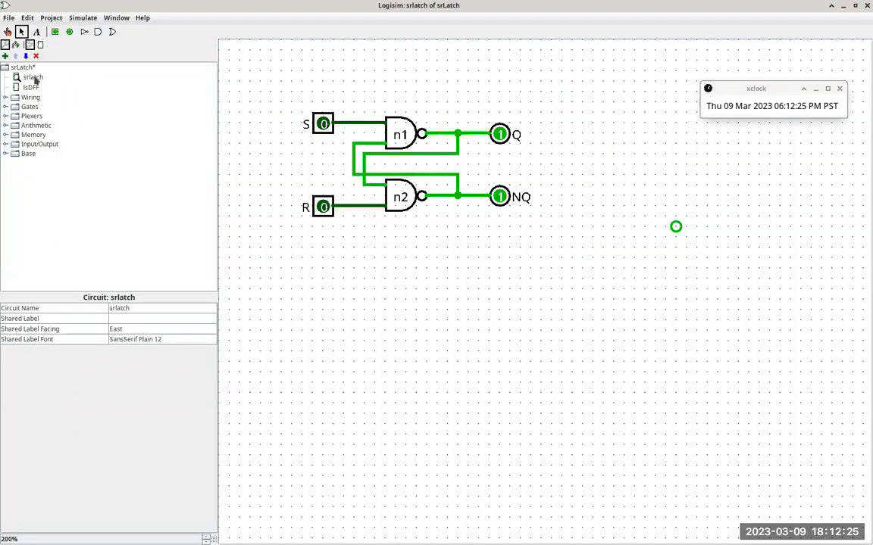
pyautogui.click(404, 135)
pyautogui.rightClick(408, 210)
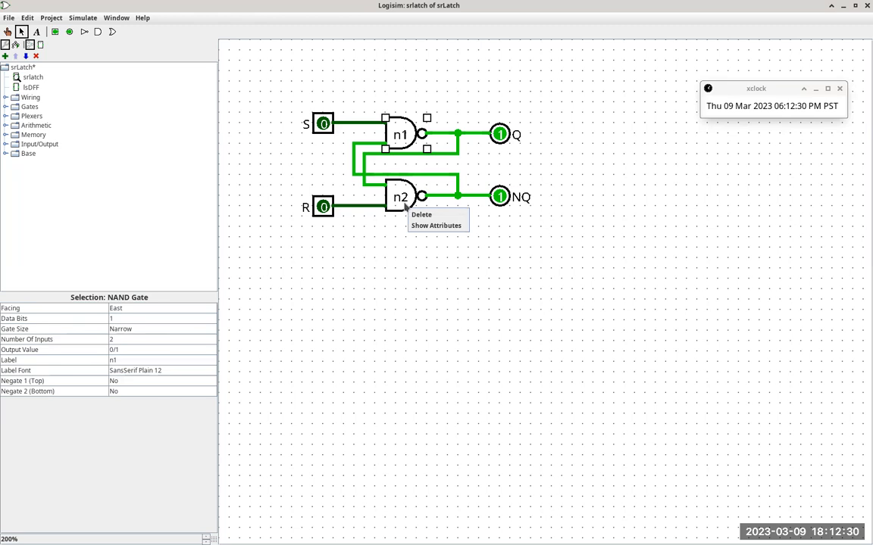
pyautogui.rightClick(405, 206)
pyautogui.rightClick(400, 203)
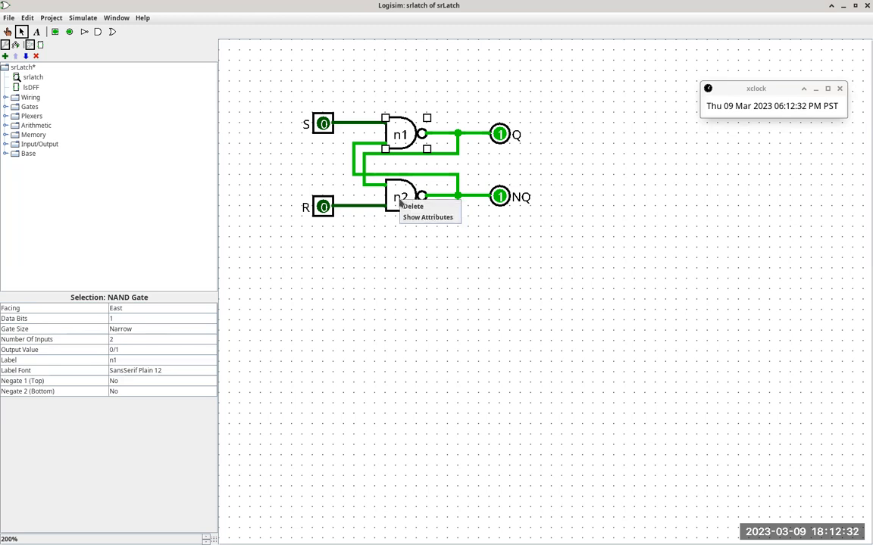
pyautogui.keyDown('shift'); pyautogui.click(399, 196); pyautogui.keyUp('shift')
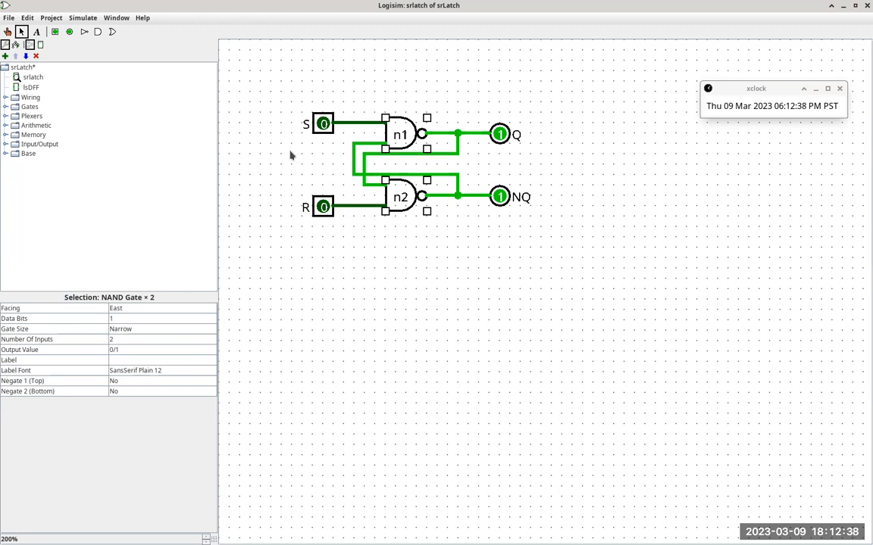
pyautogui.doubleClick(31, 88)
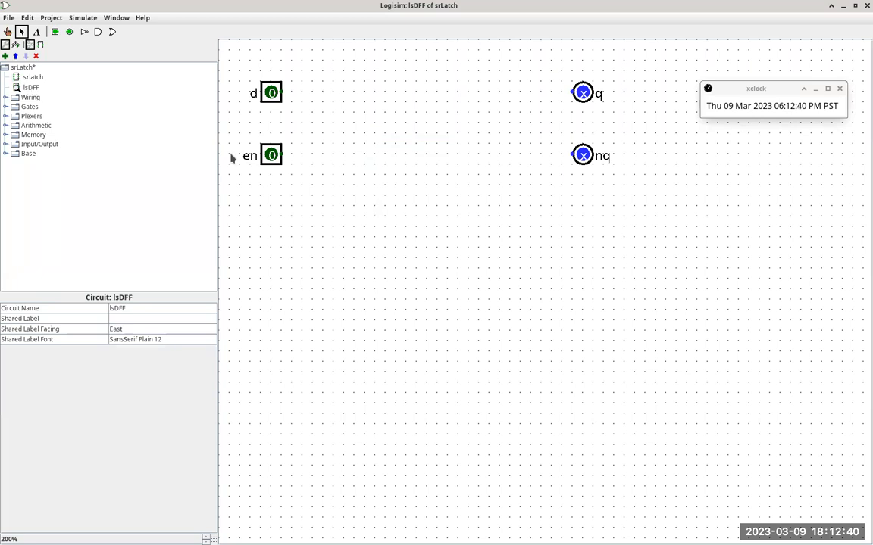
pyautogui.hotkey('ctrl', 'v')
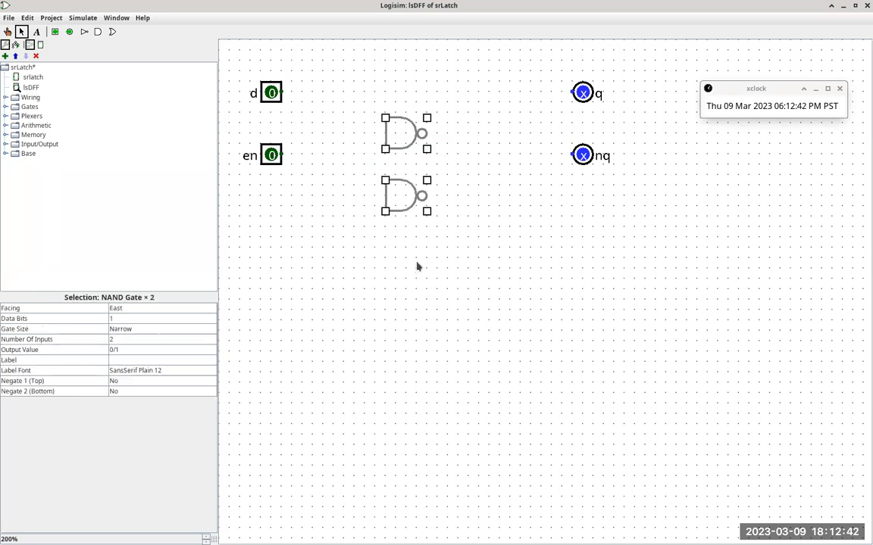
pyautogui.click(430, 262)
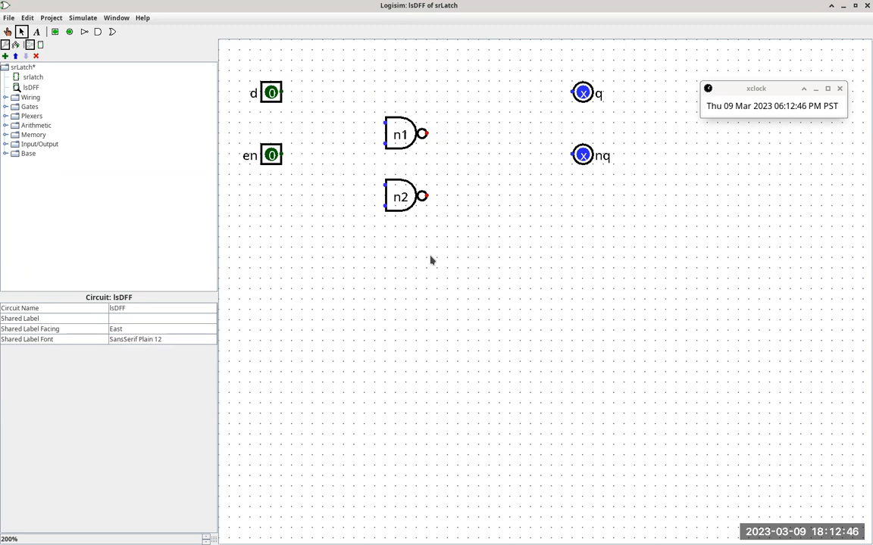
# Step: Check the Not declaration in the Firefox description, add a NOT gate below the NAND gates in lsDFF, and label it n
pyautogui.hotkey('alt', 'Tab')
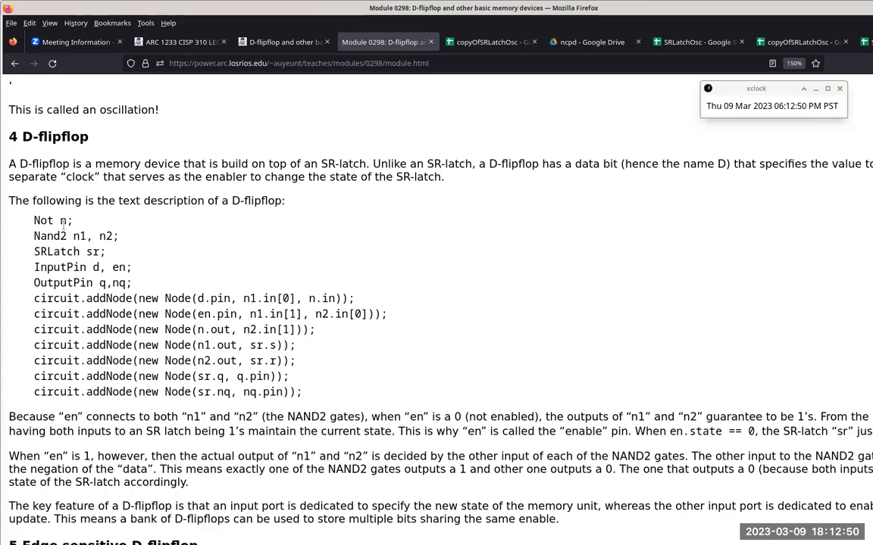
pyautogui.hotkey('alt', 'Tab')
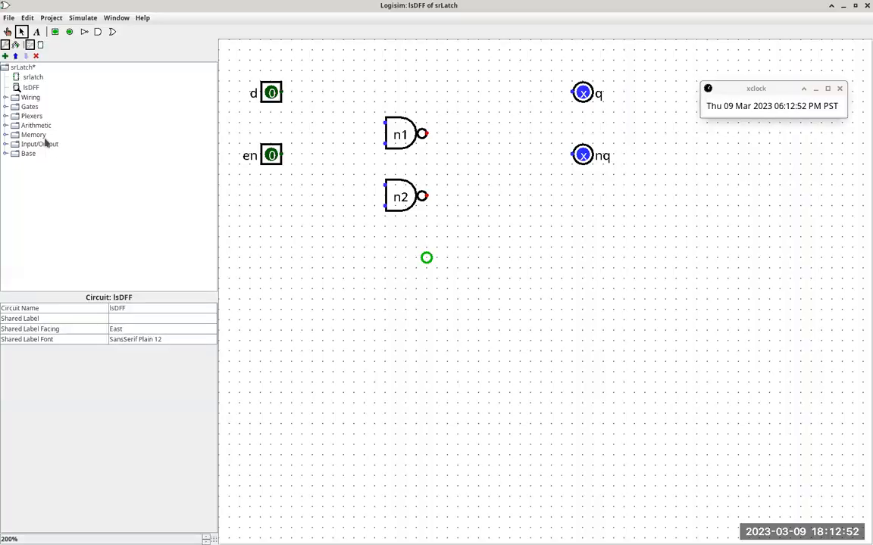
pyautogui.click(6, 107)
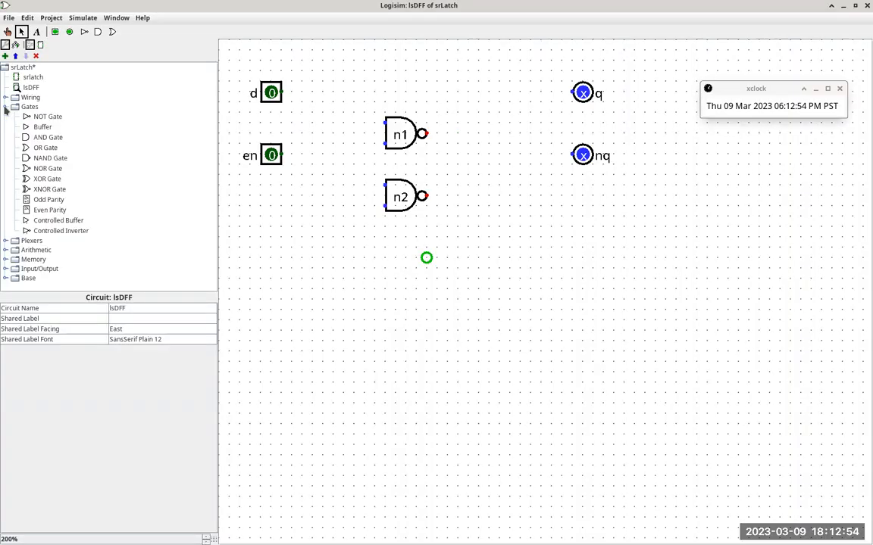
pyautogui.click(50, 117)
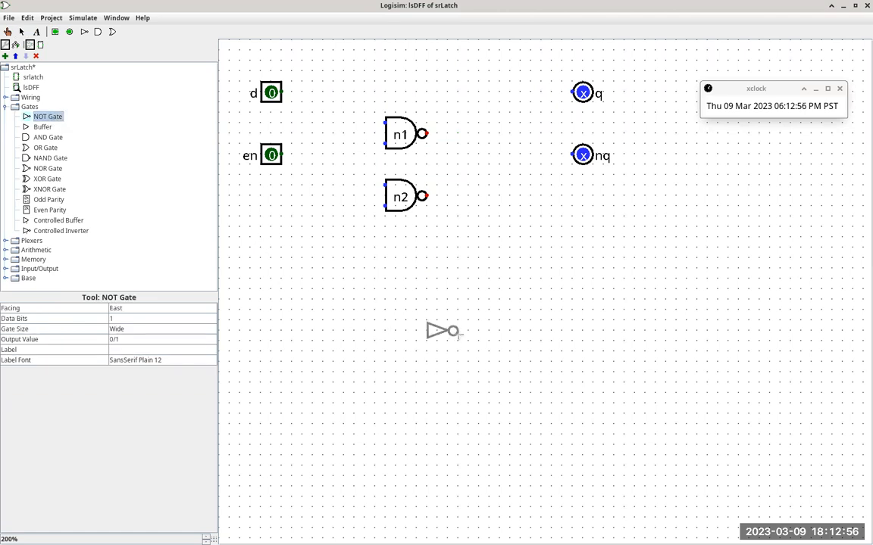
pyautogui.click(457, 330)
pyautogui.click(166, 350)
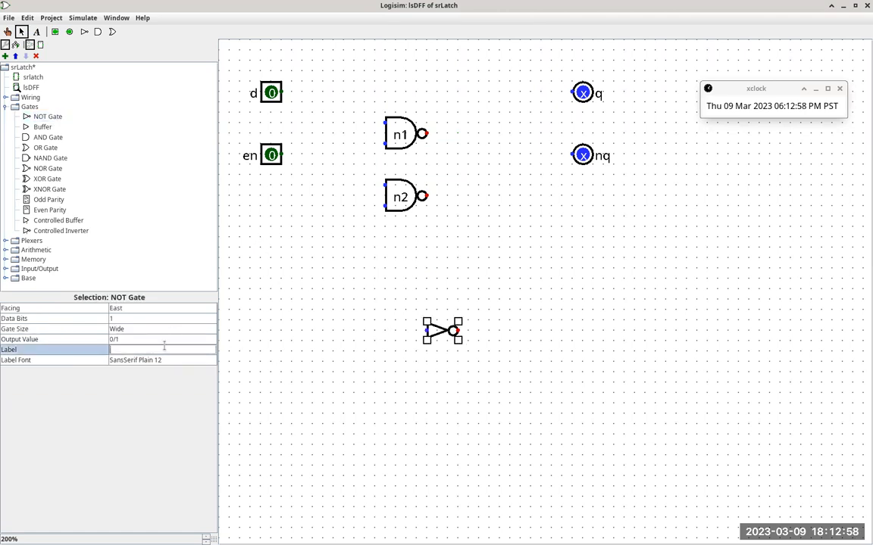
pyautogui.write('n')
pyautogui.press('Return')
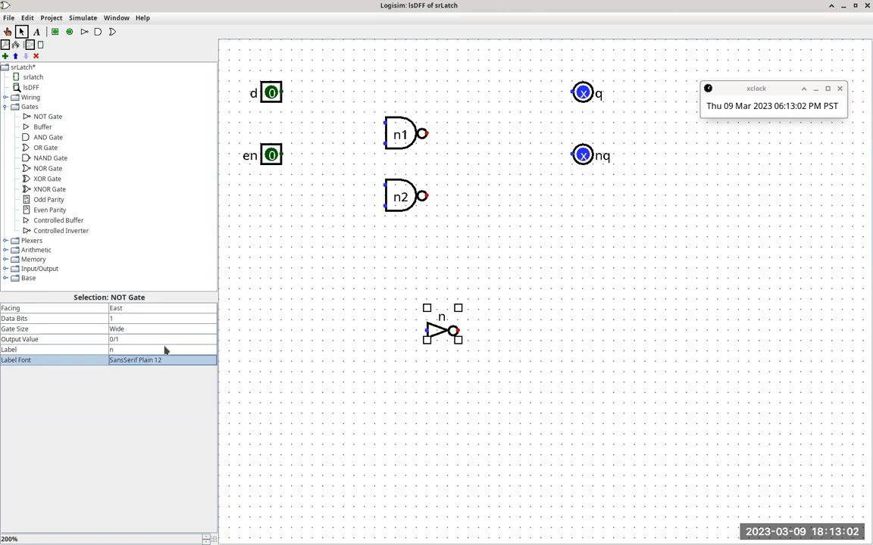
# Step: Check the first node in the Firefox description, move NAND n1 up so its upper input aligns with pin d, and place NOT gate n before it
pyautogui.hotkey('alt', 'Tab')
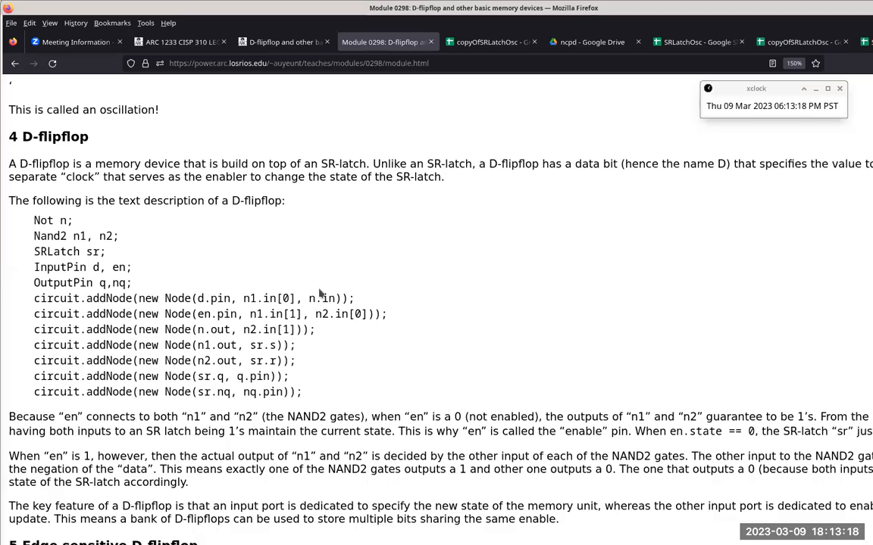
pyautogui.hotkey('alt', 'Tab')
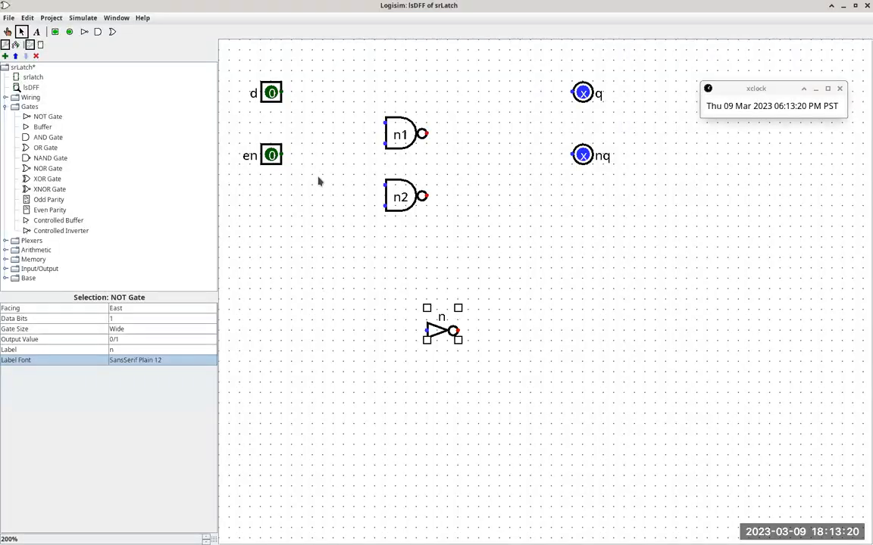
pyautogui.moveTo(409, 137); pyautogui.dragTo(405, 106)
pyautogui.moveTo(433, 330); pyautogui.dragTo(330, 122)
pyautogui.moveTo(402, 102); pyautogui.dragTo(401, 92)
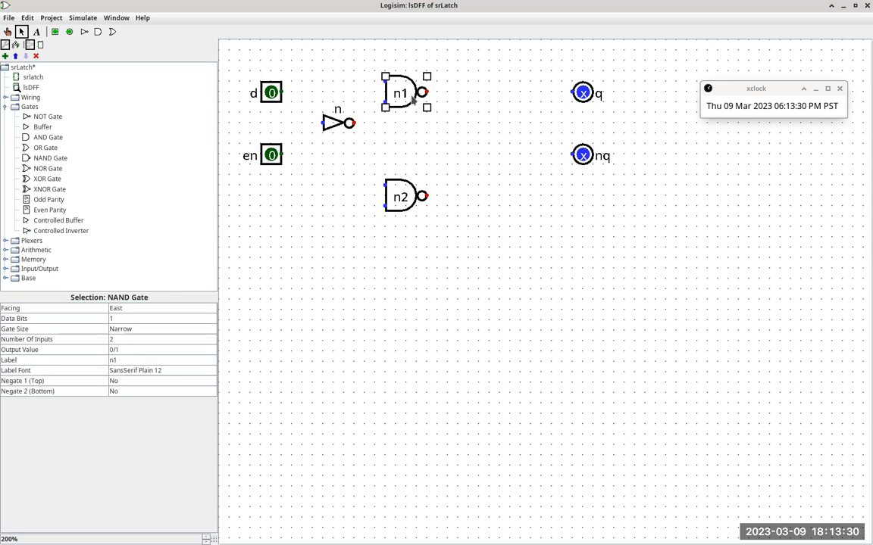
pyautogui.moveTo(406, 93); pyautogui.dragTo(400, 104)
# Step: Following the Firefox description, wire pin d to the upper input of n1 and branch that wire to the input of n
pyautogui.hotkey('alt', 'Tab')
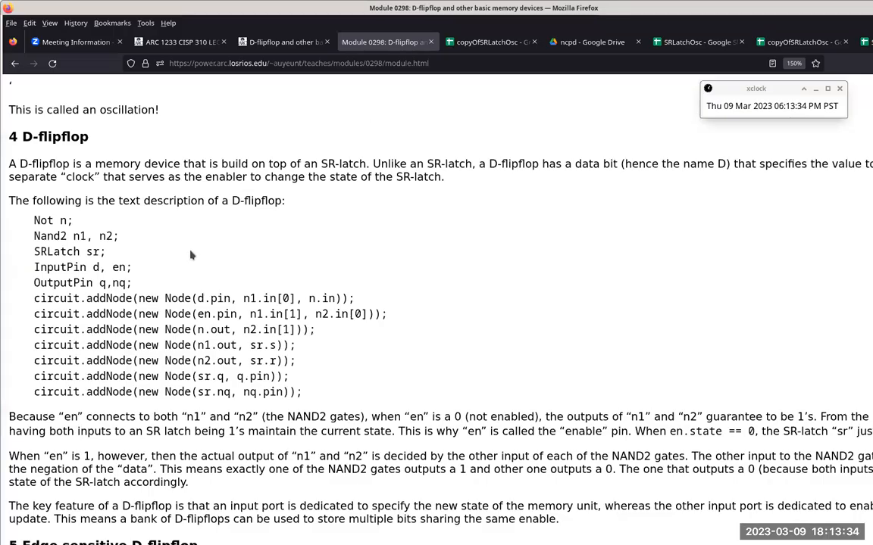
pyautogui.hotkey('alt', 'Tab')
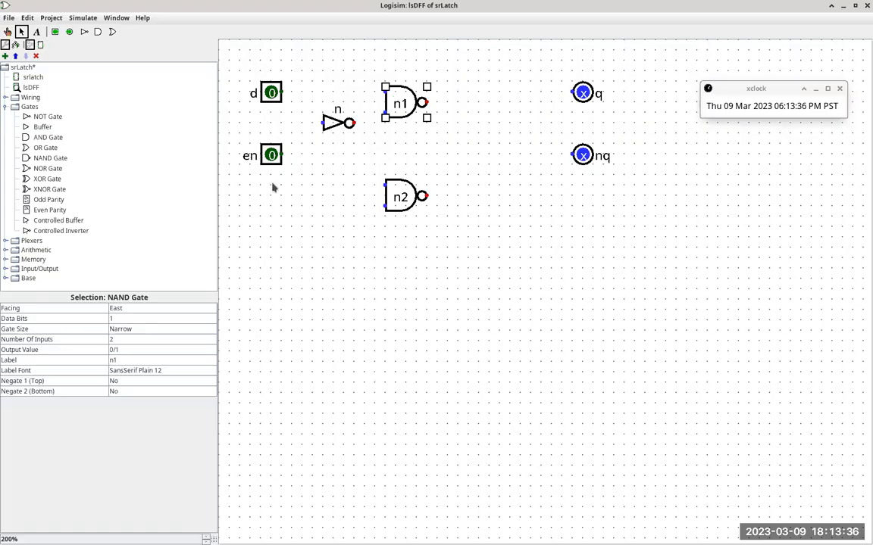
pyautogui.moveTo(281, 93)
pyautogui.mouseDown()
pyautogui.moveTo(383, 92)
pyautogui.moveTo(364, 91)
pyautogui.mouseUp()
pyautogui.moveTo(302, 91)
pyautogui.mouseDown()
pyautogui.moveTo(303, 124)
pyautogui.moveTo(322, 123)
pyautogui.mouseUp()
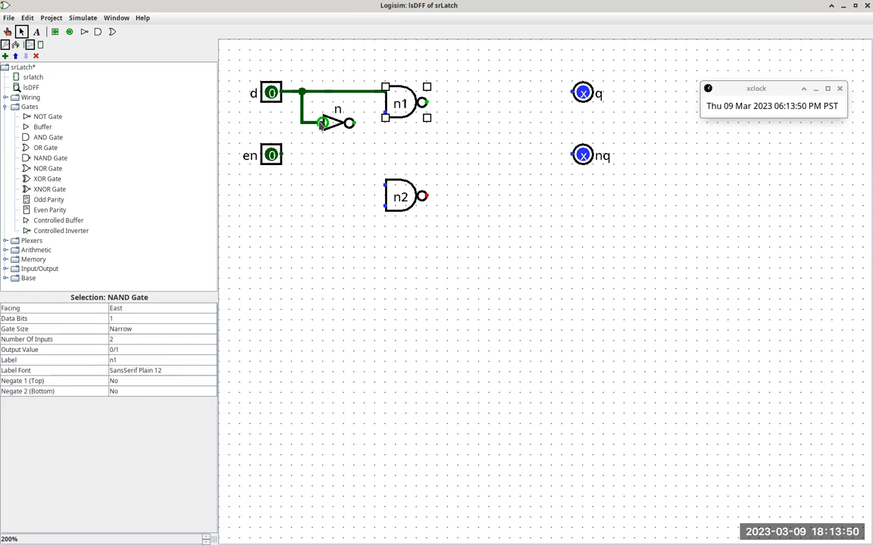
# Step: Move pin en level with n2's lower input, wire it to the lower inputs of n1 and n2, and compare with the Firefox description
pyautogui.hotkey('alt', 'Tab')
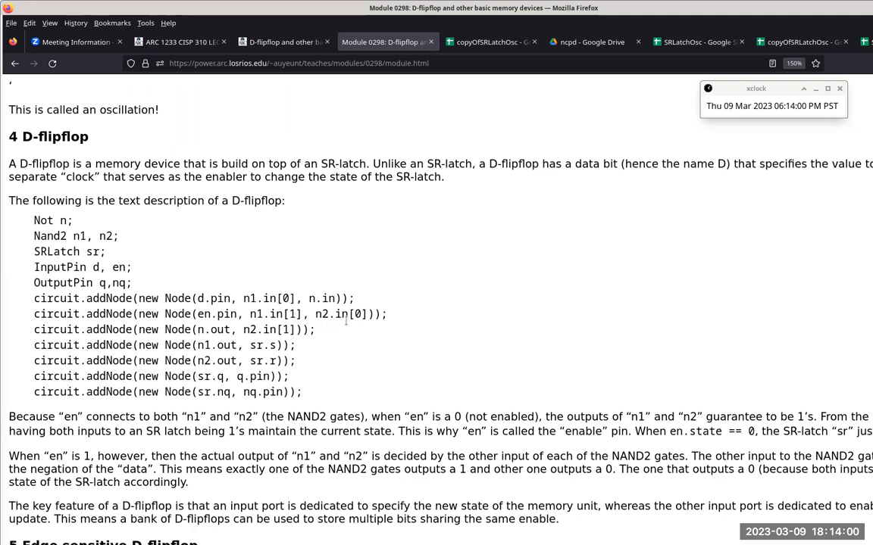
pyautogui.hotkey('alt', 'Tab')
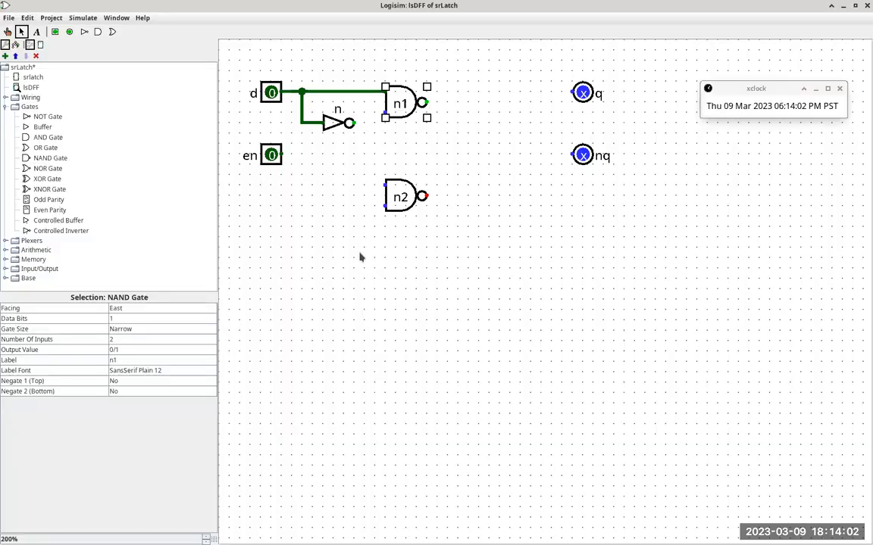
pyautogui.moveTo(273, 156)
pyautogui.mouseDown()
pyautogui.moveTo(270, 215)
pyautogui.moveTo(270, 204)
pyautogui.moveTo(385, 206)
pyautogui.moveTo(373, 171)
pyautogui.moveTo(375, 116)
pyautogui.mouseUp()
pyautogui.moveTo(381, 115); pyautogui.dragTo(385, 113)
pyautogui.hotkey('alt', 'Tab')
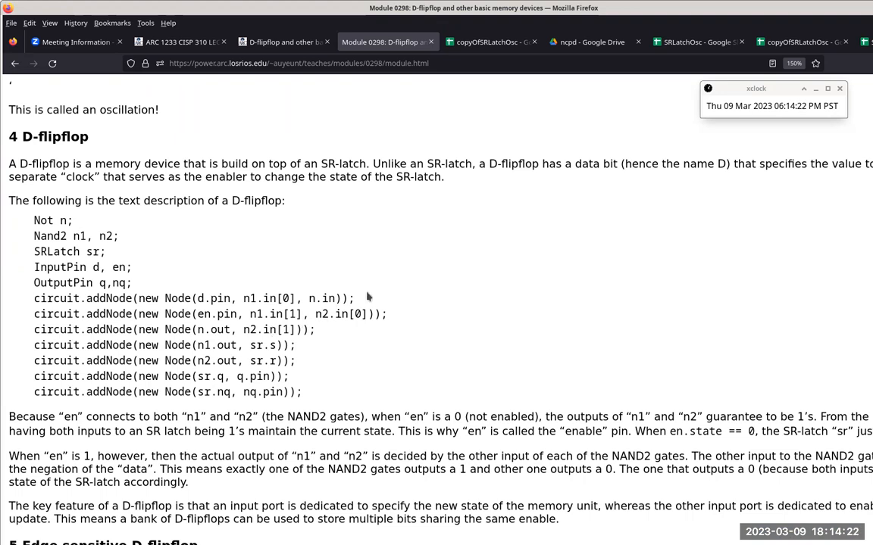
pyautogui.hotkey('alt', 'Tab')
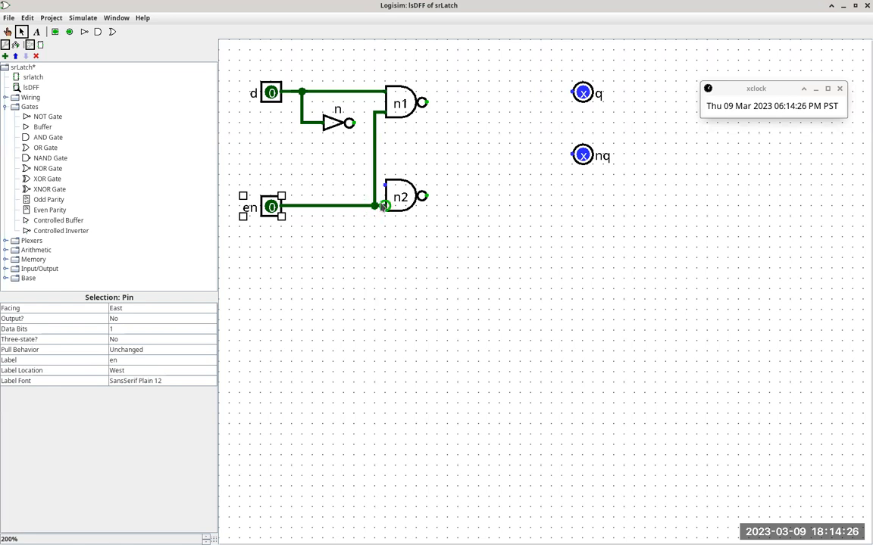
# Step: Delete the horizontal wire leaving pin en and the vertical wire joining the lower inputs of n1 and n2
pyautogui.click(384, 206)
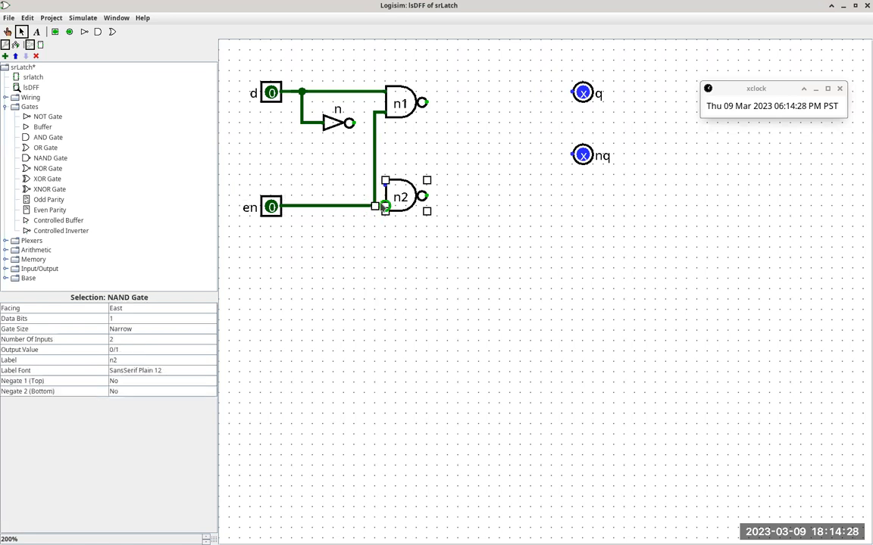
pyautogui.click(364, 206)
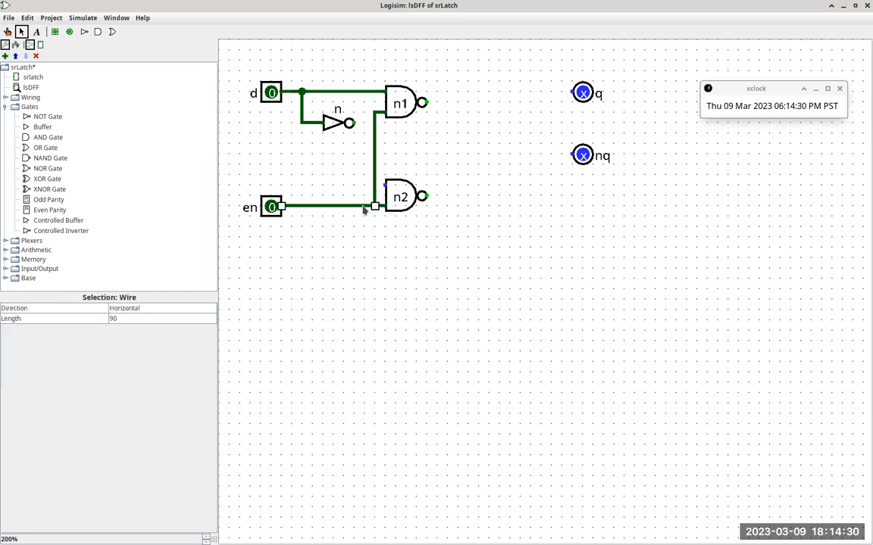
pyautogui.press('Delete')
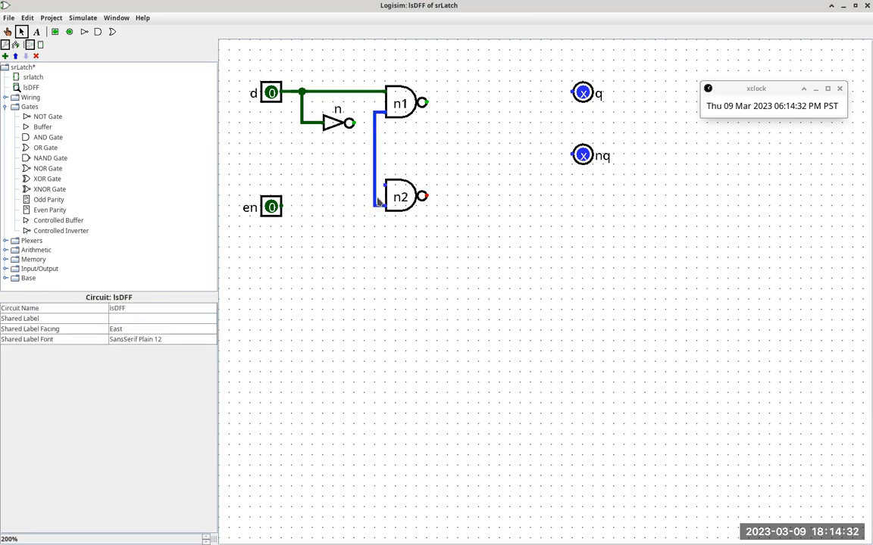
pyautogui.click(375, 198)
pyautogui.press('Delete')
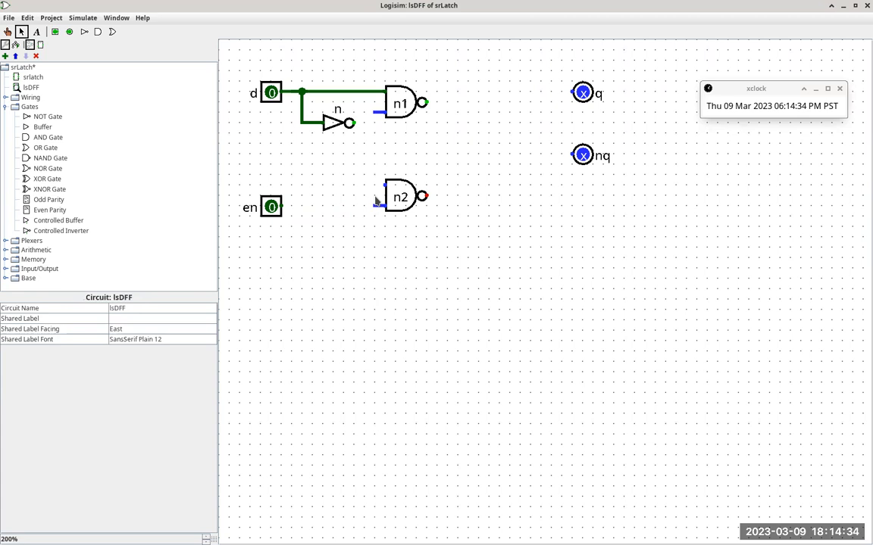
pyautogui.click(384, 210)
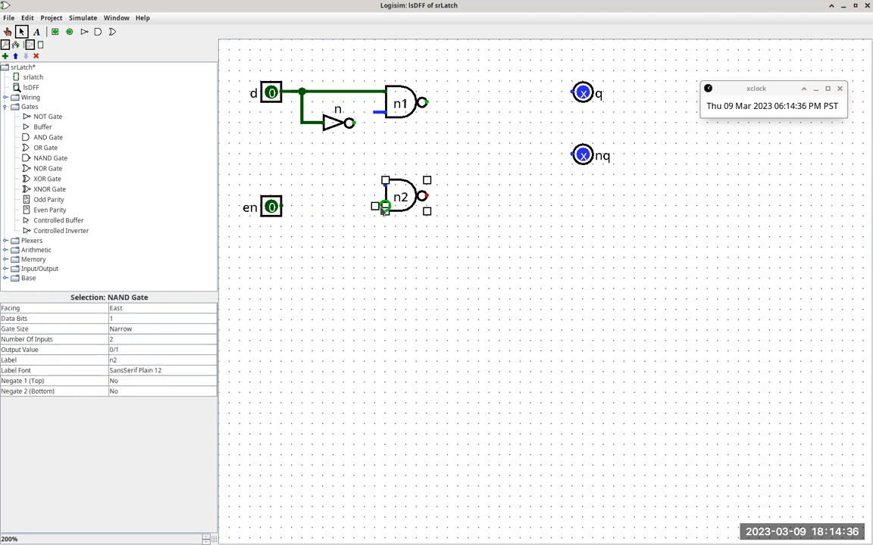
pyautogui.click(434, 218)
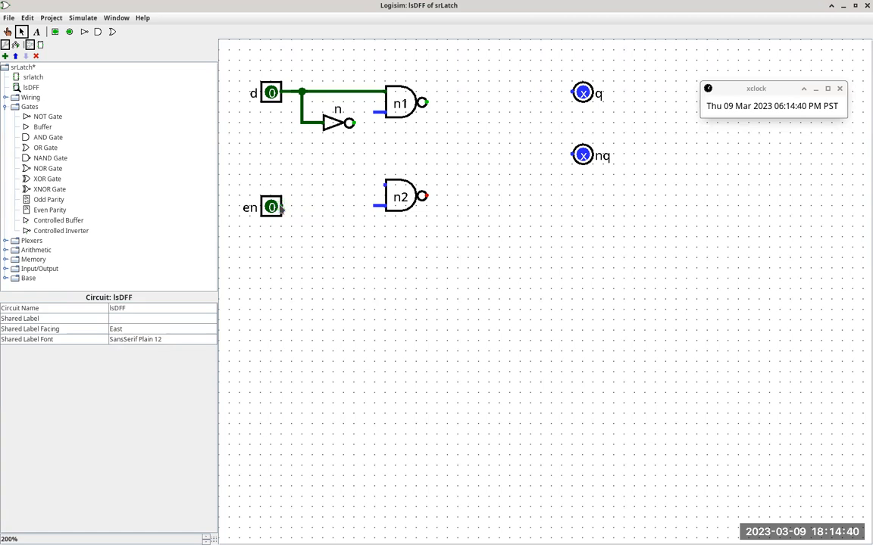
# Step: Move pin en level with n2's upper input, wire it to that input and n1's lower input, and compare with the Firefox description
pyautogui.click(270, 209)
pyautogui.moveTo(265, 213); pyautogui.dragTo(374, 113)
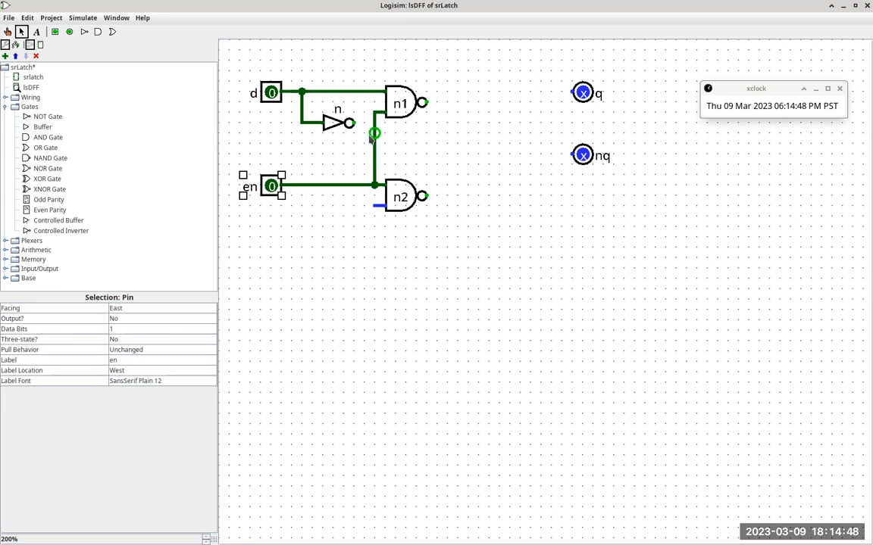
pyautogui.hotkey('alt', 'Tab')
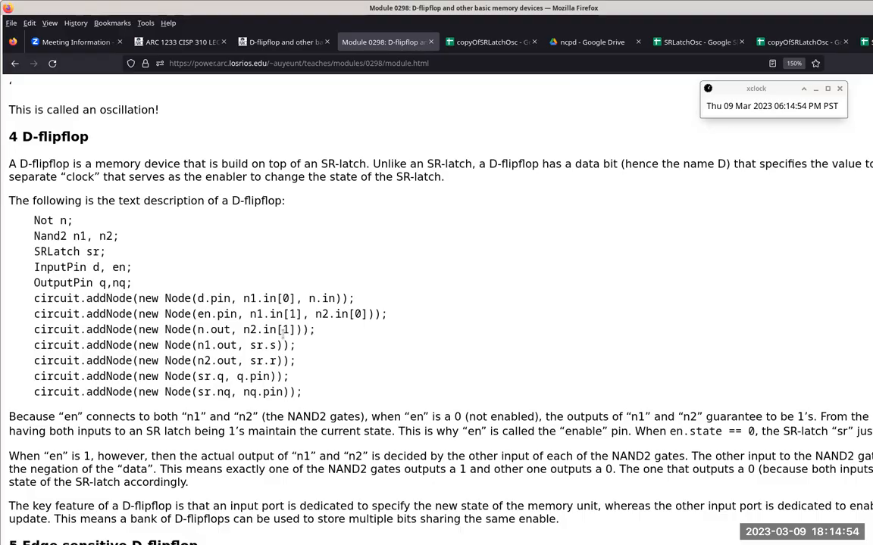
pyautogui.hotkey('alt', 'Tab')
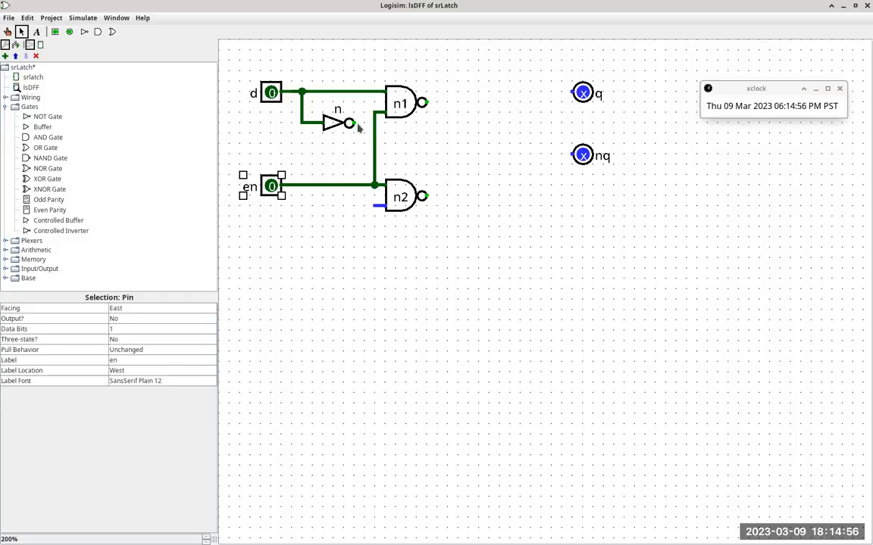
# Step: Wire the output of NOT gate n to the lower input of n2 and check the following node in the Firefox description
pyautogui.moveTo(354, 123); pyautogui.dragTo(365, 205)
pyautogui.hotkey('alt', 'Tab')
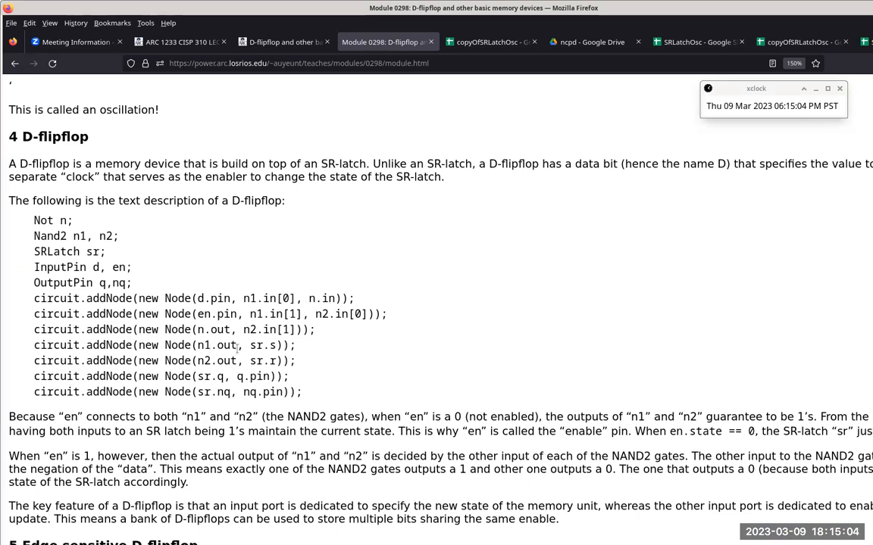
pyautogui.hotkey('alt', 'Tab')
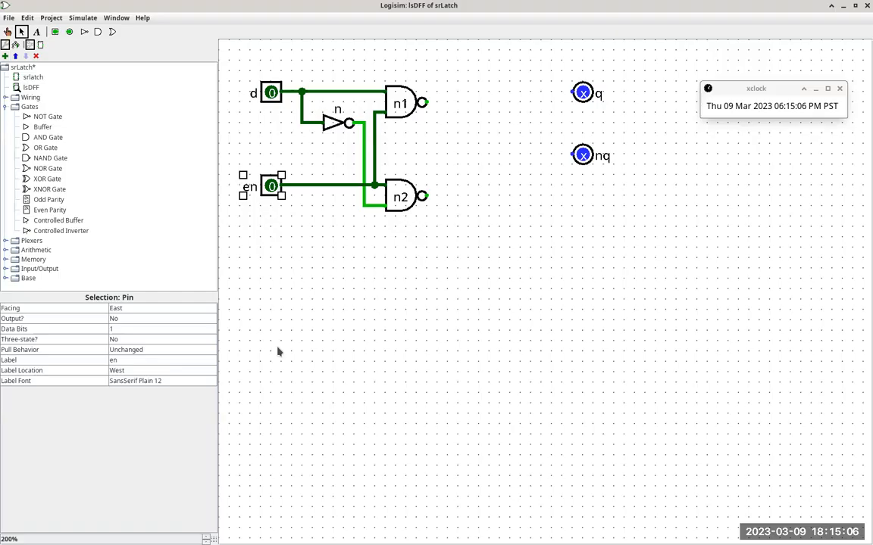
# Step: Place an srlatch subcircuit between the NAND gates and the output pins, and check the n1.out node in the Firefox description
pyautogui.click(33, 77)
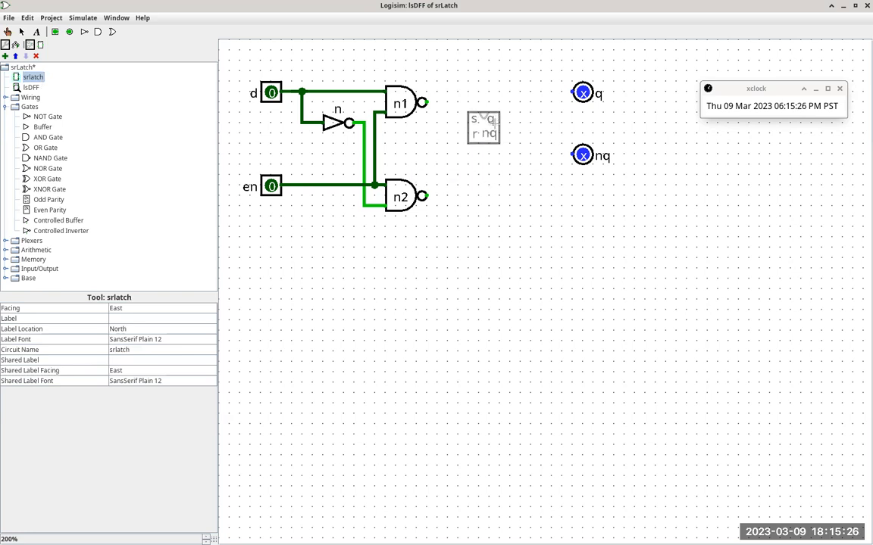
pyautogui.click(496, 143)
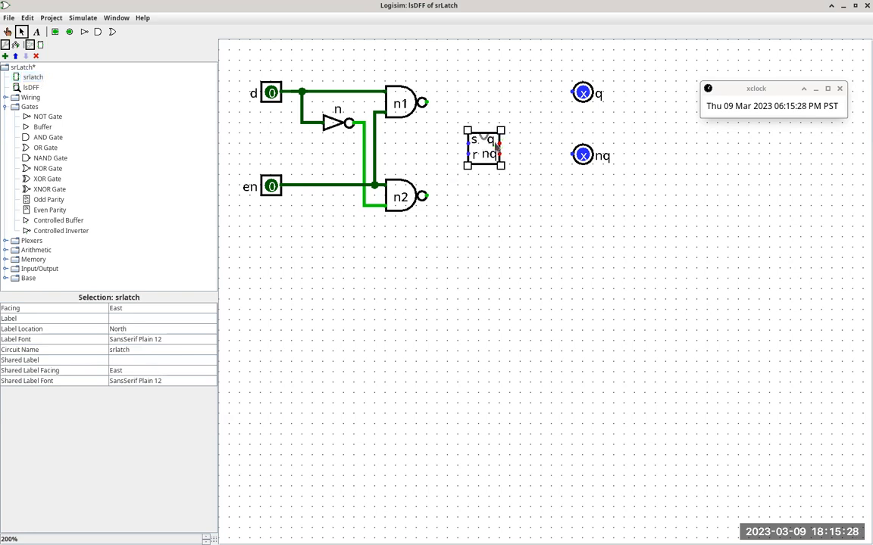
pyautogui.hotkey('alt', 'Tab')
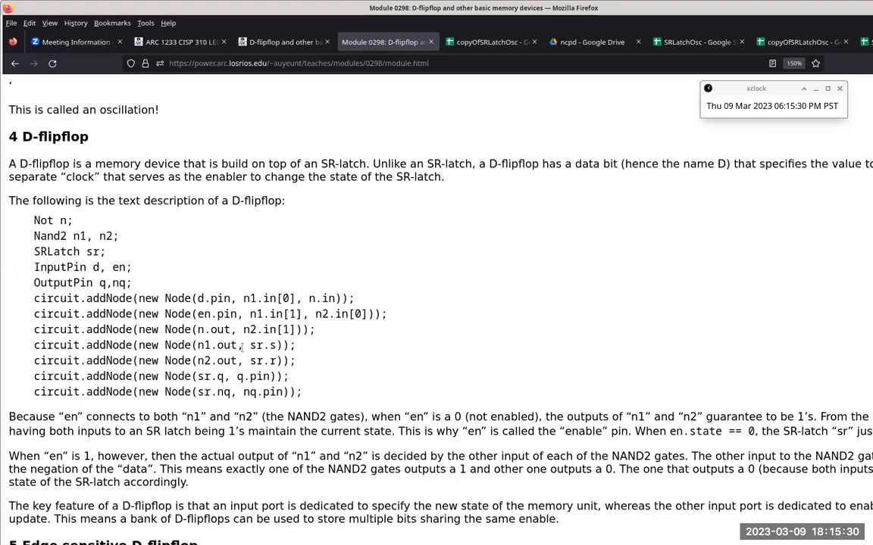
pyautogui.hotkey('alt', 'Tab')
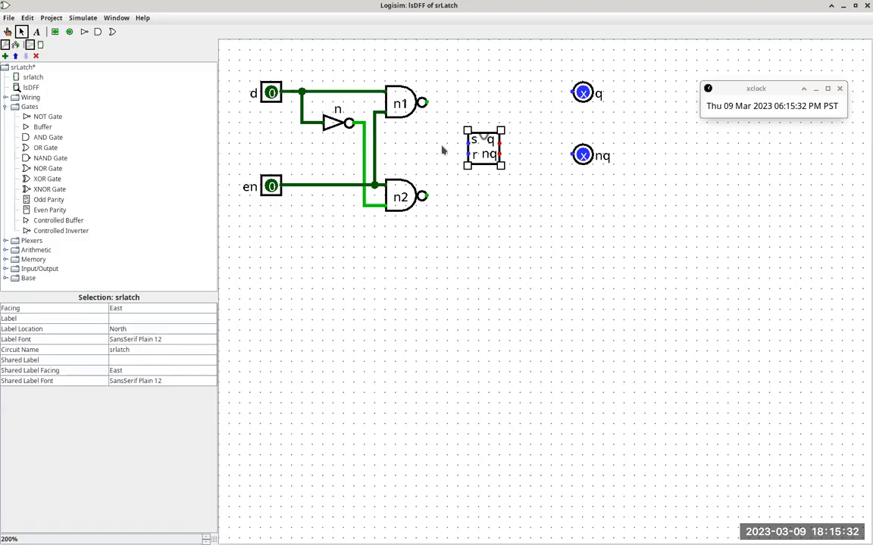
# Step: Following the Firefox description, wire n1's output to the latch's s input and n2's output to its r input
pyautogui.moveTo(428, 101); pyautogui.dragTo(445, 103)
pyautogui.moveTo(446, 103); pyautogui.dragTo(467, 140)
pyautogui.hotkey('alt', 'Tab')
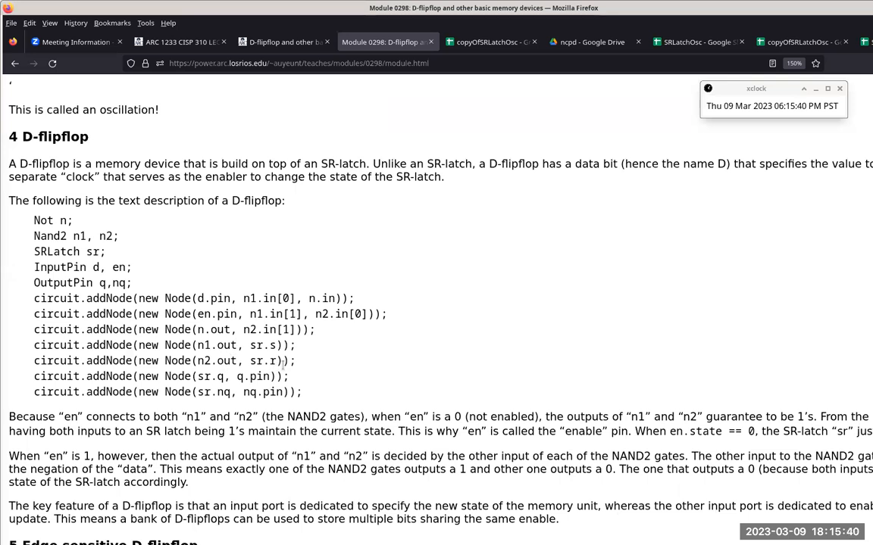
pyautogui.hotkey('alt', 'Tab')
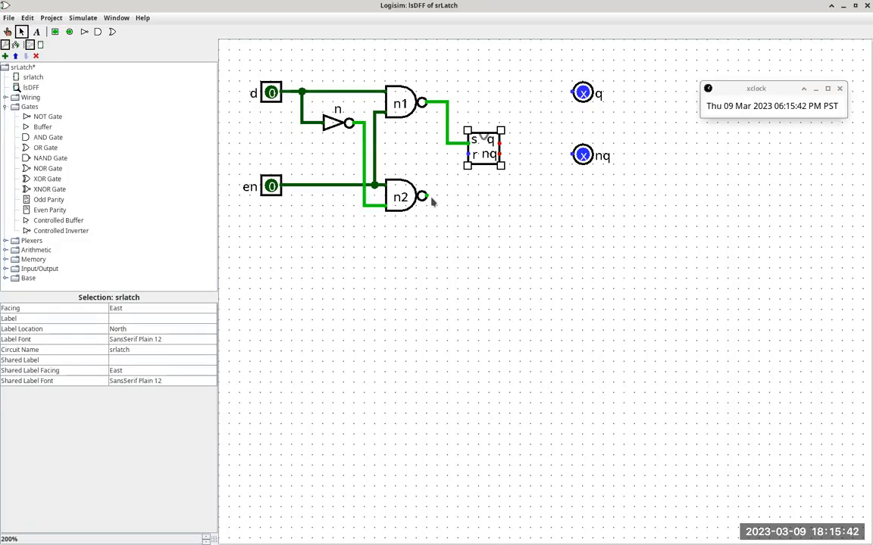
pyautogui.moveTo(424, 196); pyautogui.dragTo(469, 155)
# Step: Following the Firefox description, wire the latch's q output to pin q, move pin nq down, and wire the nq output to it
pyautogui.hotkey('alt', 'Tab')
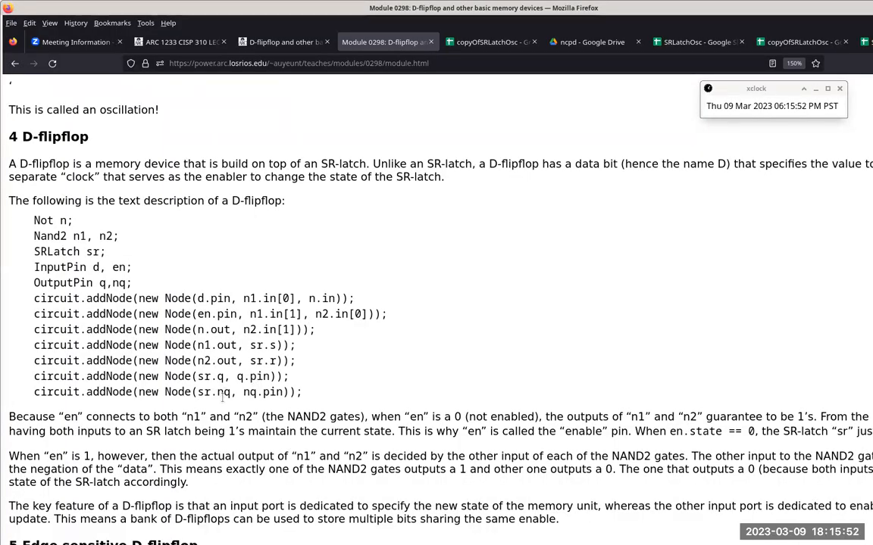
pyautogui.hotkey('alt', 'Tab')
pyautogui.moveTo(501, 142); pyautogui.dragTo(573, 93)
pyautogui.moveTo(581, 155); pyautogui.dragTo(581, 196)
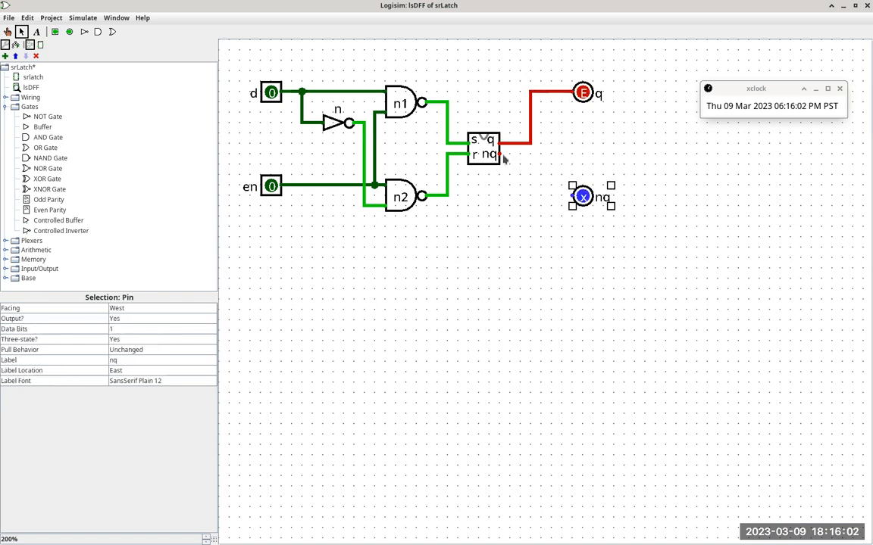
pyautogui.moveTo(501, 158); pyautogui.dragTo(572, 197)
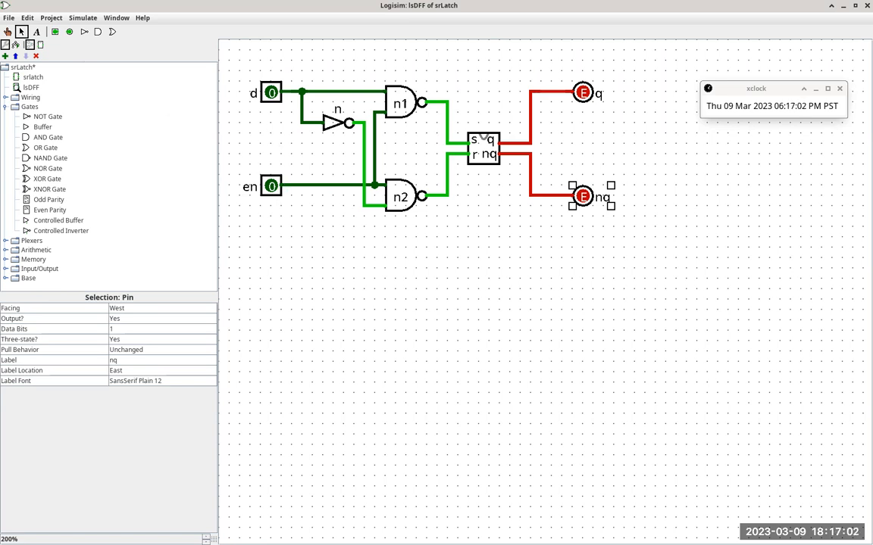
# Step: Toggle input d repeatedly with en at 0 to test the disabled flipflop, leaving d at 0
pyautogui.click(8, 32)
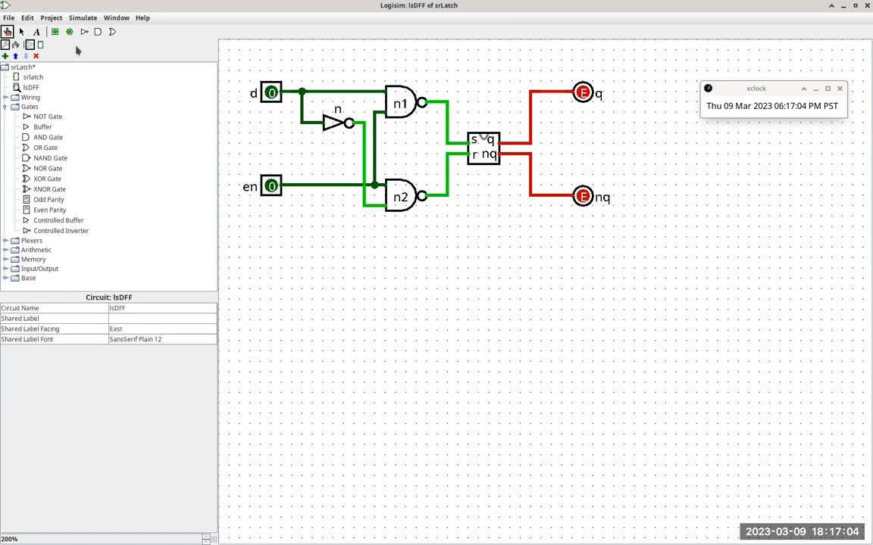
pyautogui.click(269, 95)
pyautogui.click(270, 94)
pyautogui.click(270, 94)
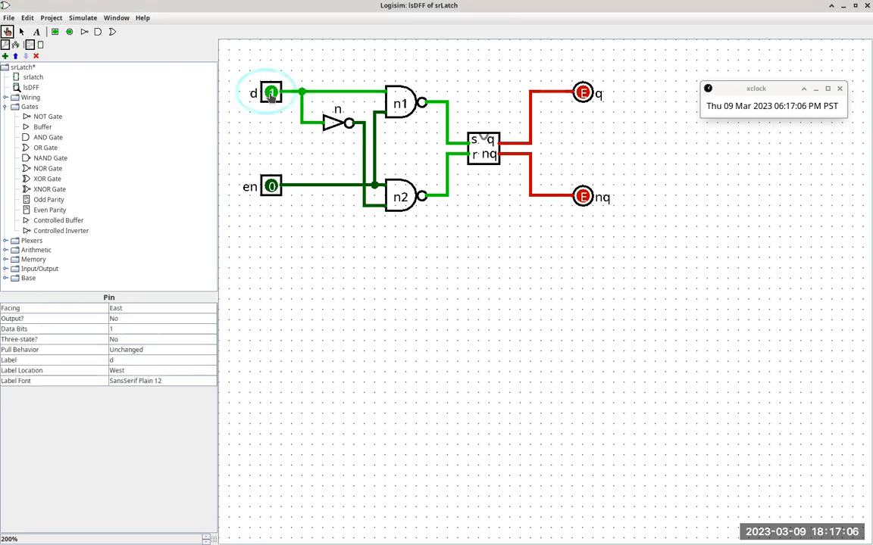
pyautogui.click(271, 94)
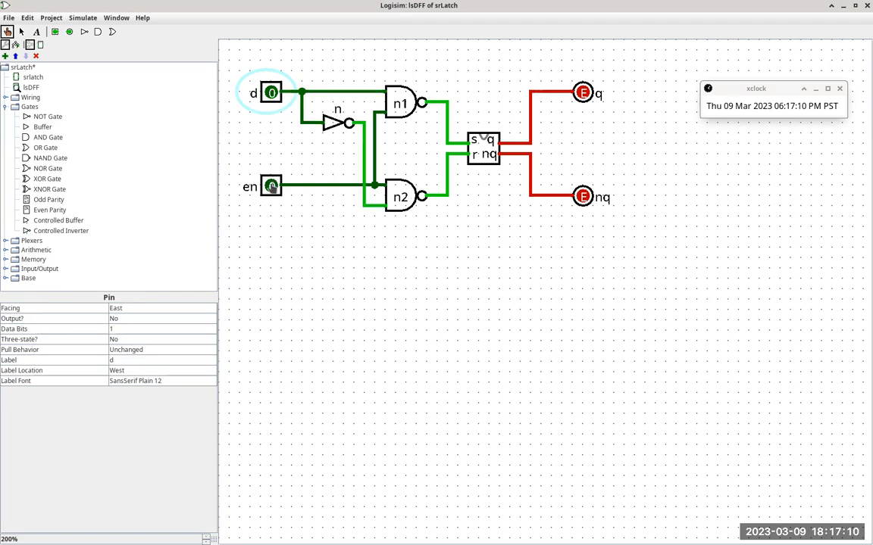
# Step: Set en to 1 and toggle d repeatedly to test the enabled flipflop, leaving d at 1
pyautogui.click(270, 187)
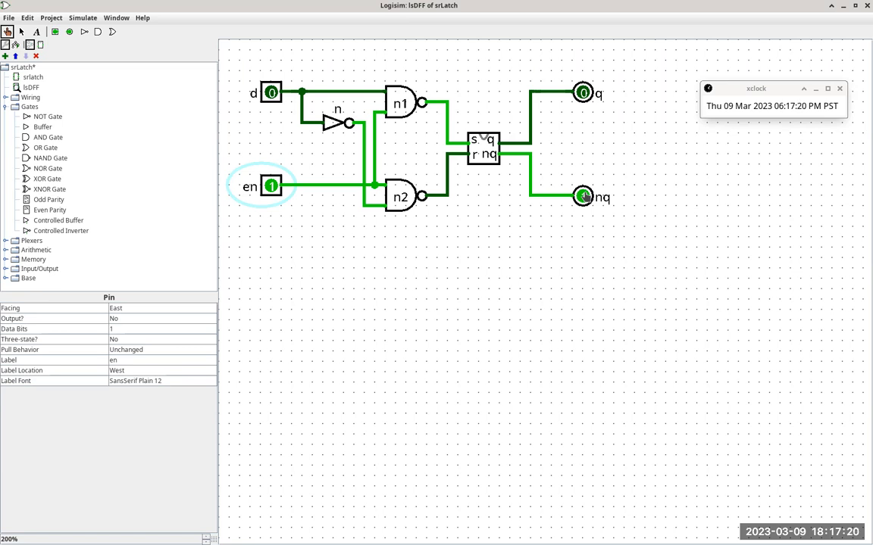
pyautogui.click(273, 94)
pyautogui.click(273, 94)
pyautogui.click(273, 94)
pyautogui.click(273, 93)
pyautogui.click(273, 94)
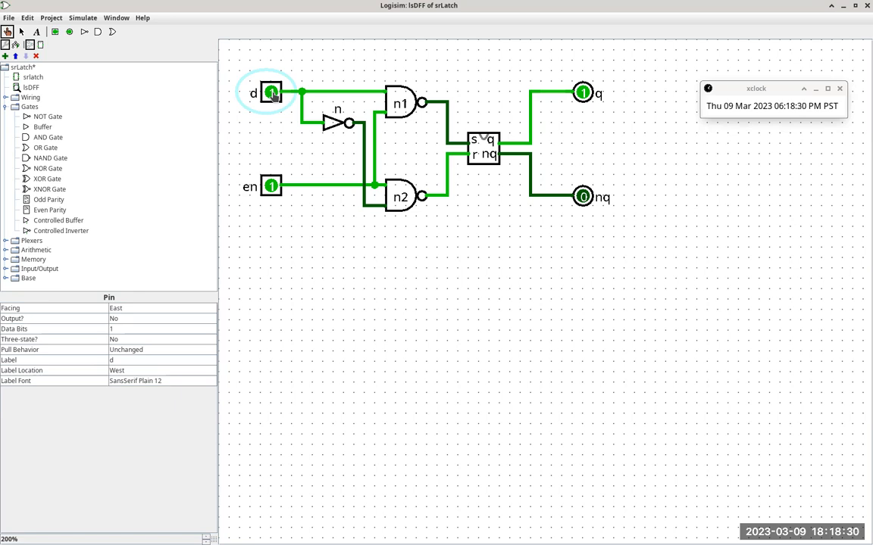
# Step: Set en back to 0 and toggle d to test whether the latch holds its state, leaving d at 0
pyautogui.click(270, 189)
pyautogui.click(269, 93)
pyautogui.click(268, 94)
pyautogui.click(268, 94)
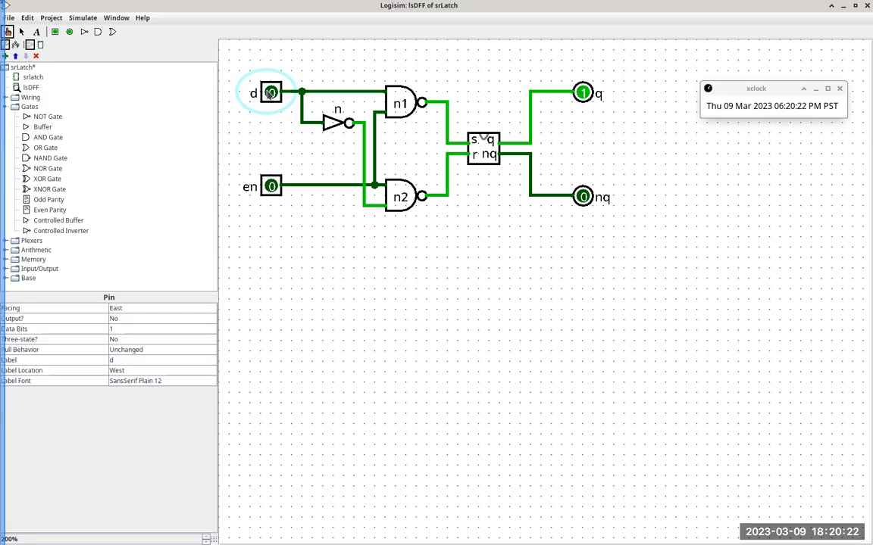
# Step: Review the Edge sensitive D-flipflop section in Firefox and add a new circuit named esDFF to the Logisim project
pyautogui.hotkey('alt', 'Tab')
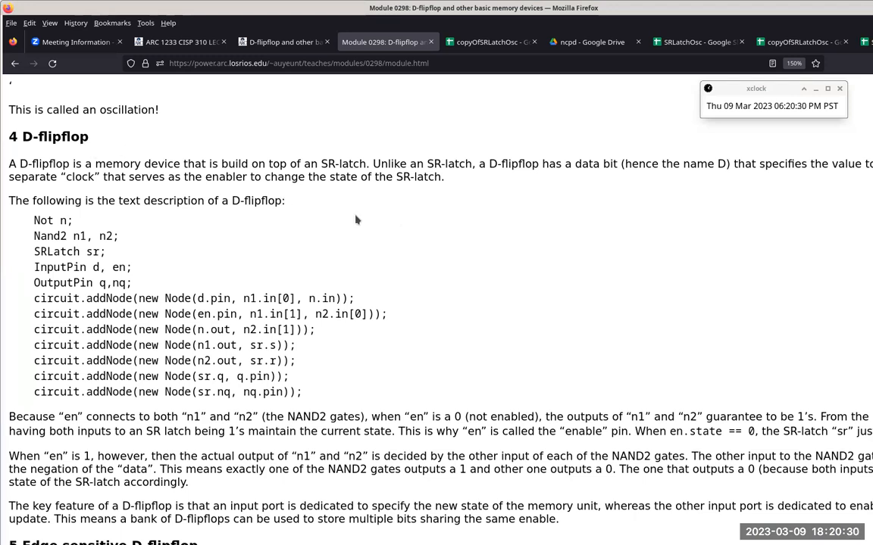
pyautogui.scroll(-5, 355, 220)
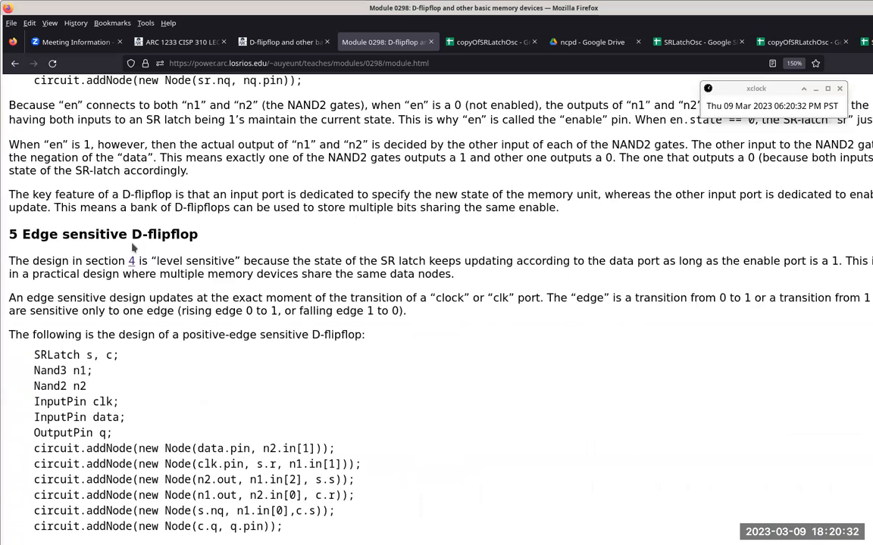
pyautogui.scroll(-2, 235, 241)
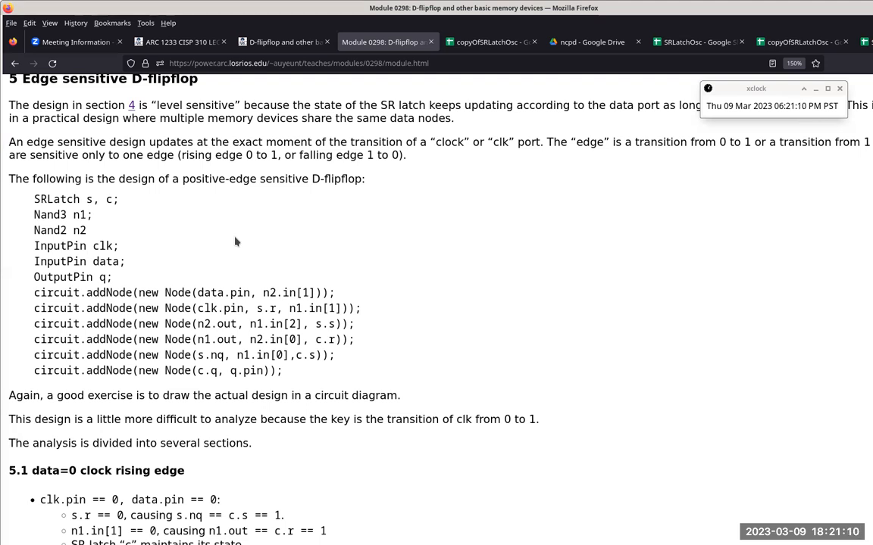
pyautogui.hotkey('alt', 'Tab')
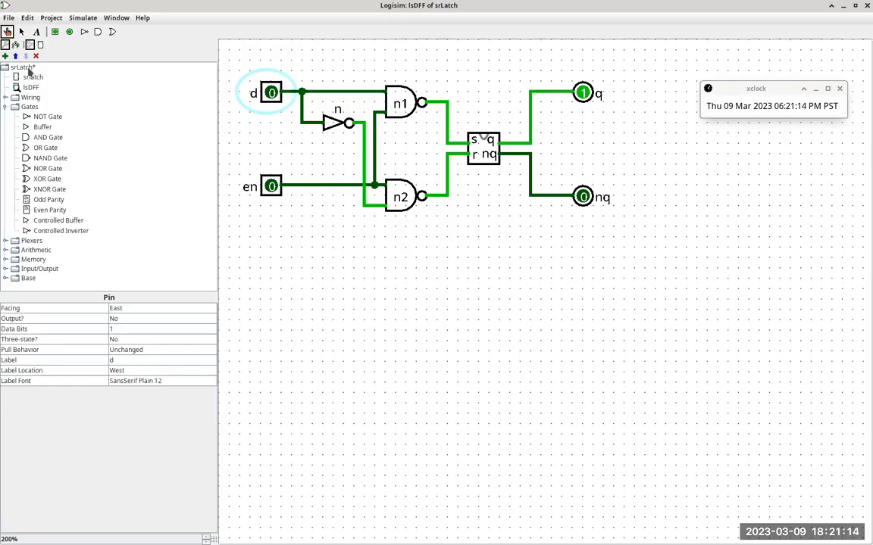
pyautogui.click(53, 18)
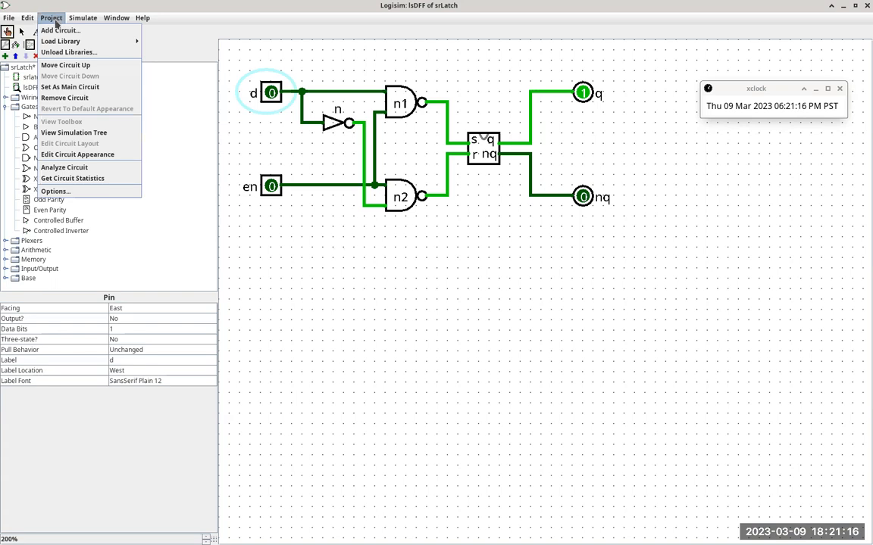
pyautogui.click(55, 30)
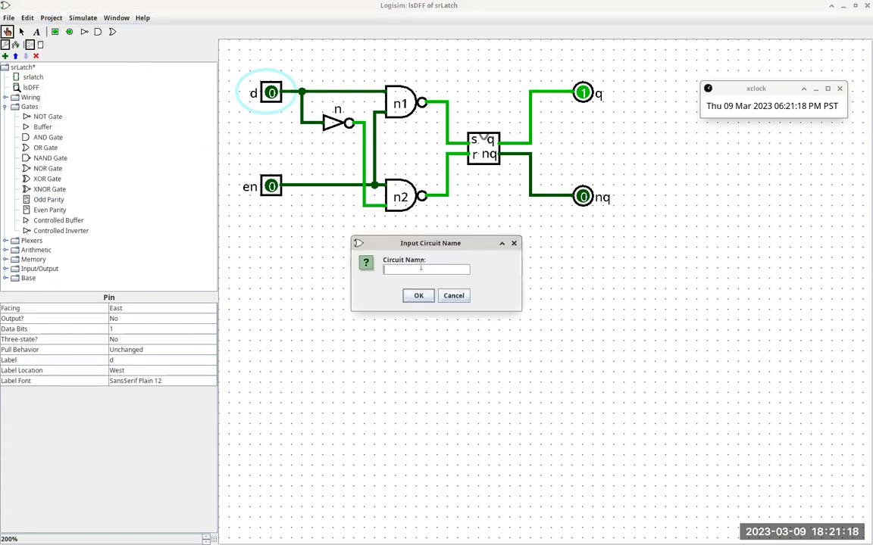
pyautogui.write('DFF')
pyautogui.press('Return')
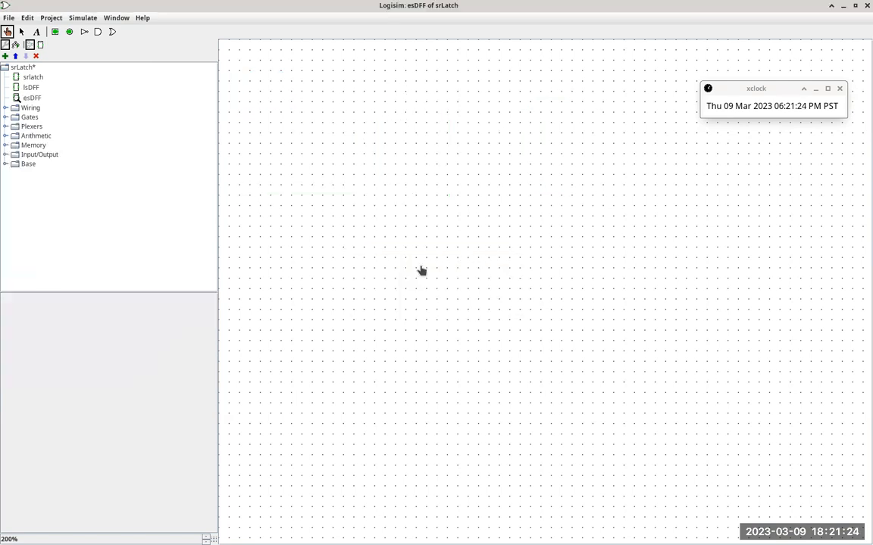
# Step: Place two input pins, one above the other, and one output pin at the far side of the esDFF circuit
pyautogui.click(55, 31)
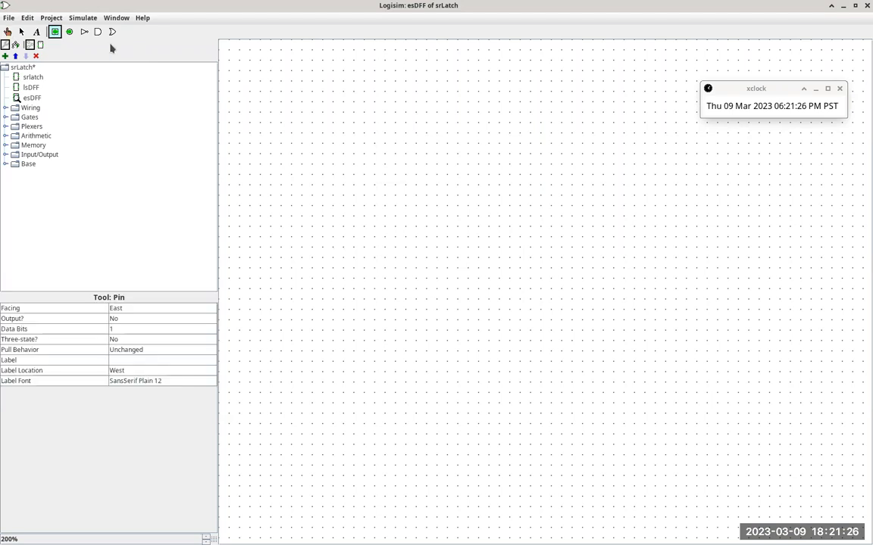
pyautogui.click(343, 113)
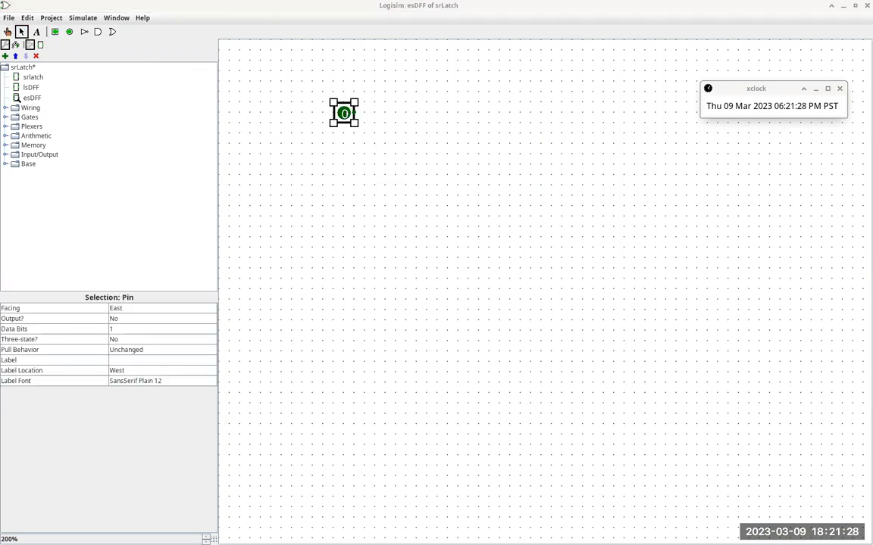
pyautogui.click(55, 31)
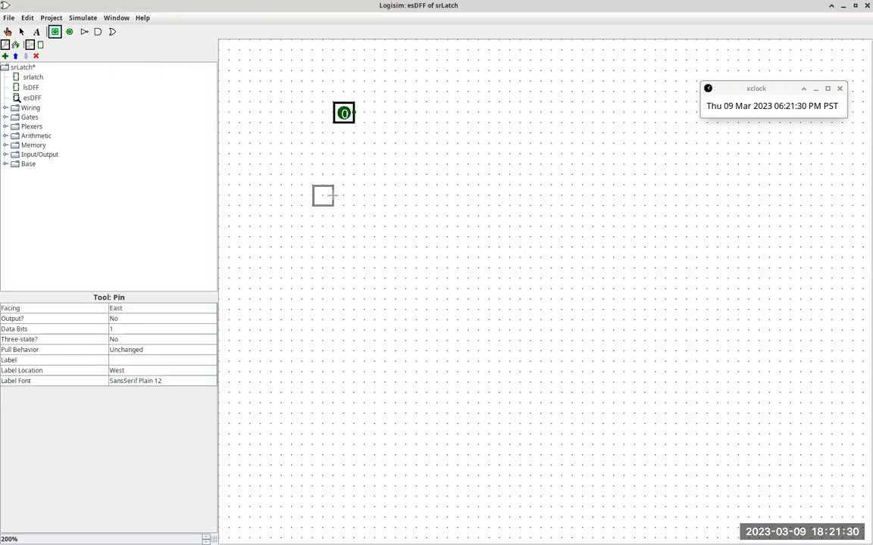
pyautogui.click(344, 206)
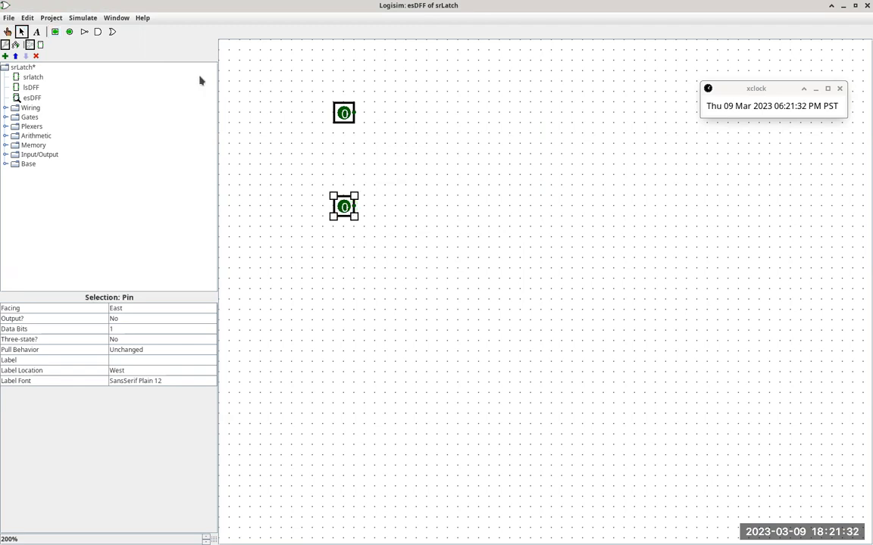
pyautogui.click(69, 31)
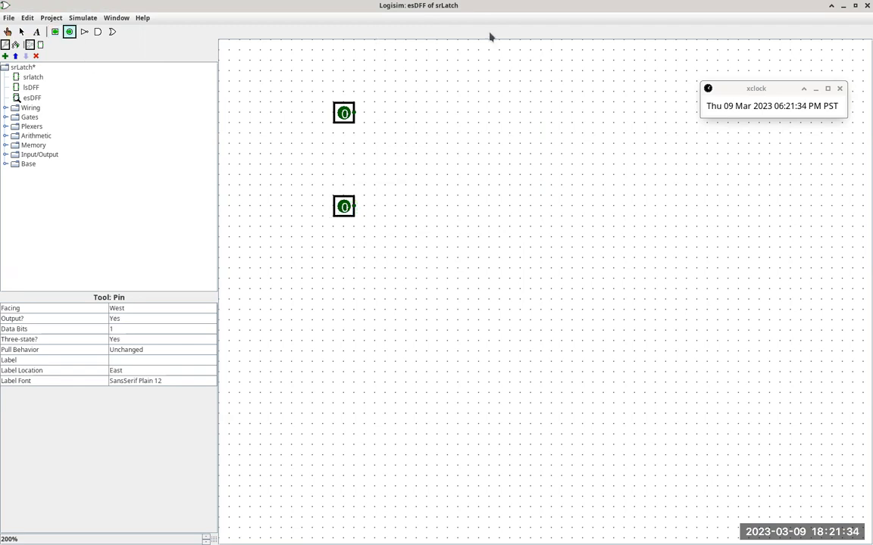
pyautogui.click(781, 134)
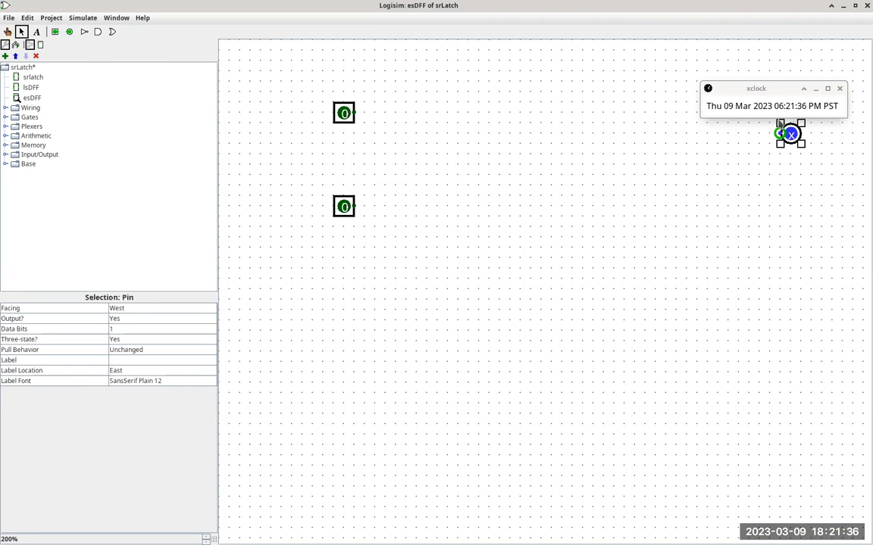
pyautogui.moveTo(766, 89); pyautogui.dragTo(775, 51)
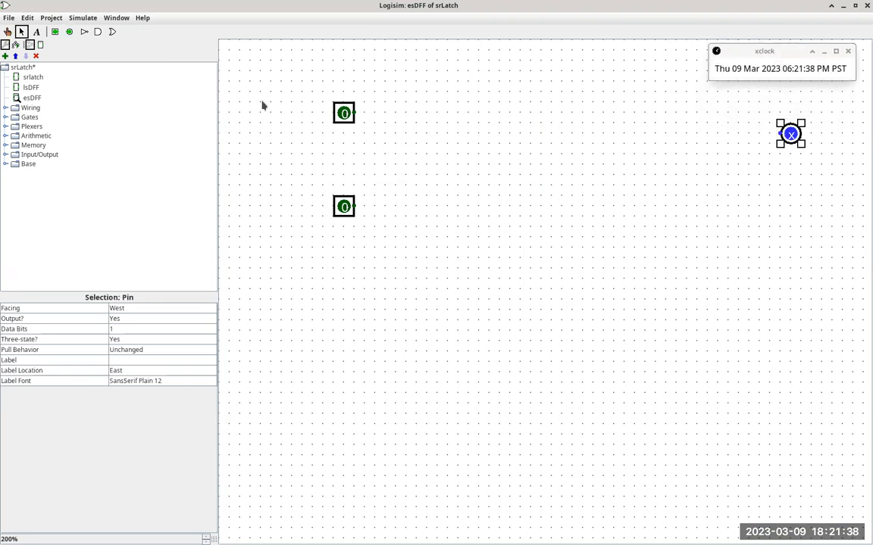
# Step: Place two srlatch subcircuits, one above the other, between the input pins and the output pin
pyautogui.click(34, 77)
pyautogui.click(540, 162)
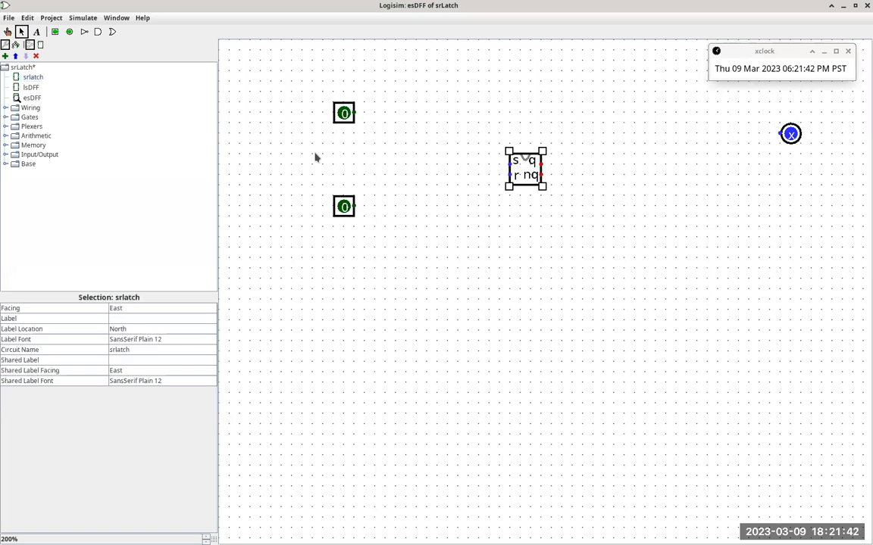
pyautogui.click(34, 77)
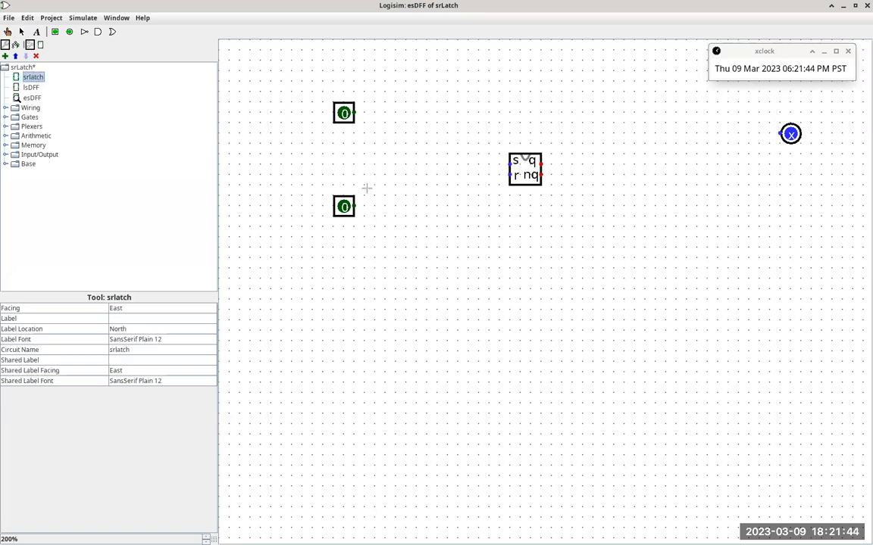
pyautogui.click(540, 234)
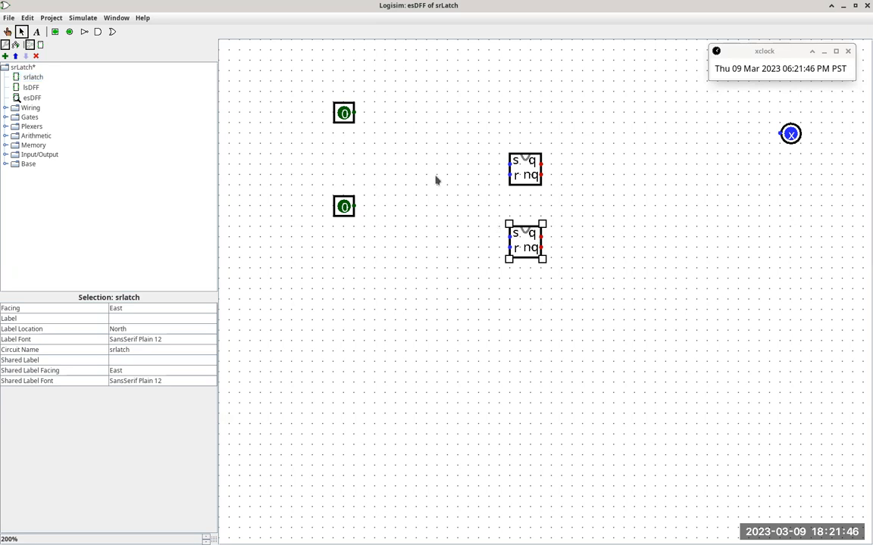
# Step: Label the upper input pin d and the lower input pin clk
pyautogui.click(345, 118)
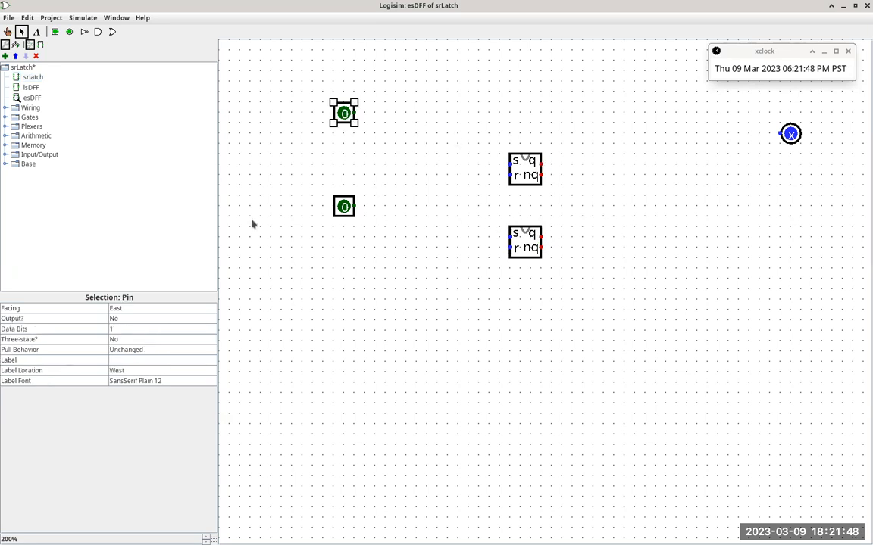
pyautogui.click(151, 360)
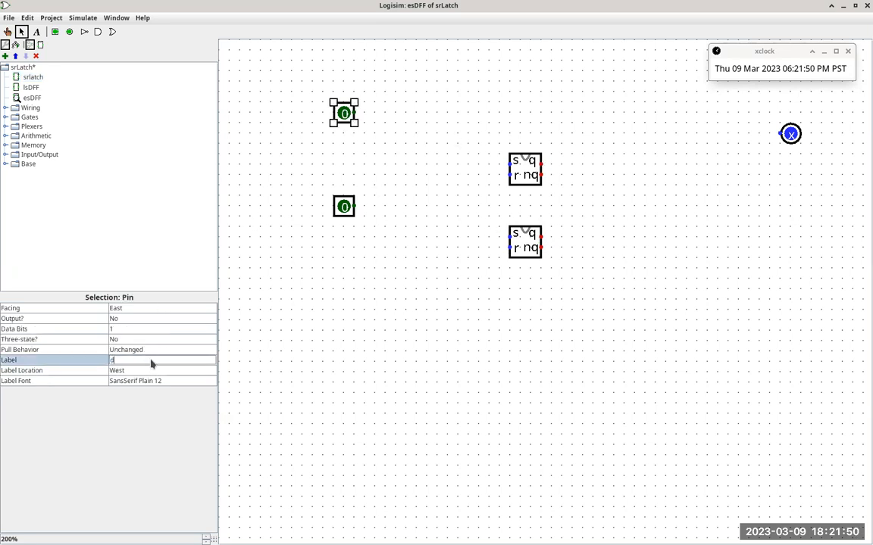
pyautogui.write('d')
pyautogui.click(347, 207)
pyautogui.click(137, 360)
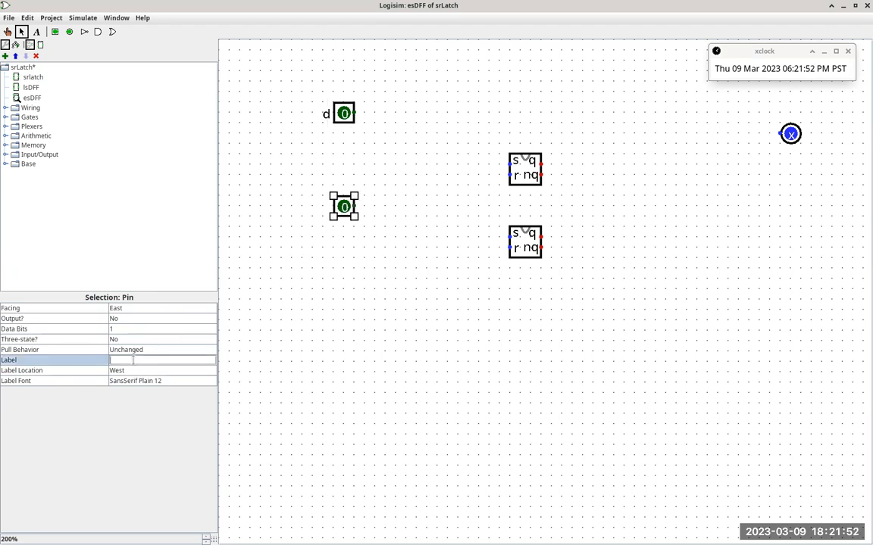
pyautogui.click(134, 367)
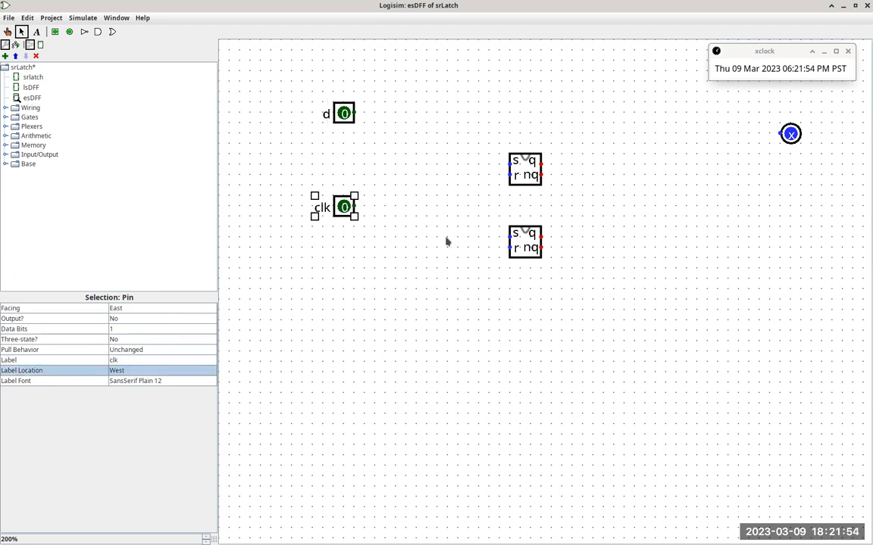
# Step: Label the upper SR latch s using its own label, leaving the shared label empty
pyautogui.click(533, 175)
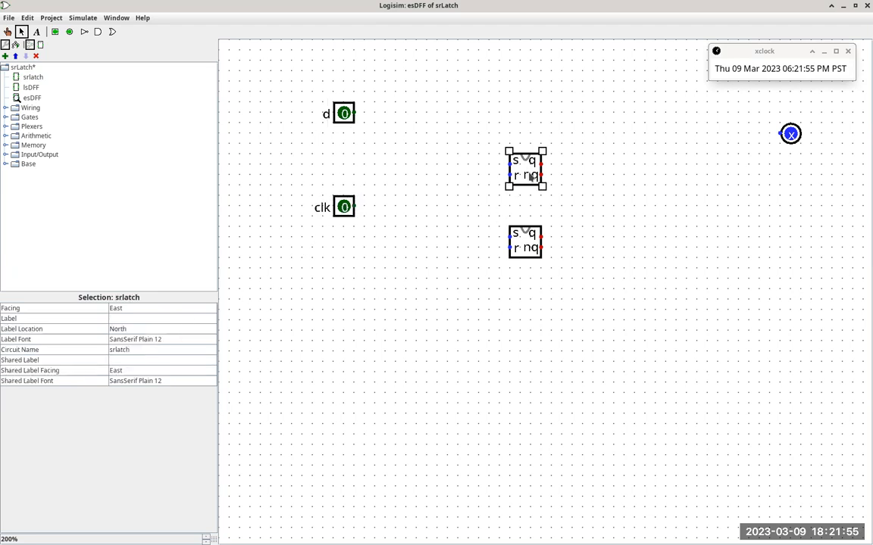
pyautogui.click(141, 360)
pyautogui.write('s')
pyautogui.press('Return')
pyautogui.click(148, 362)
pyautogui.press('BackSpace')
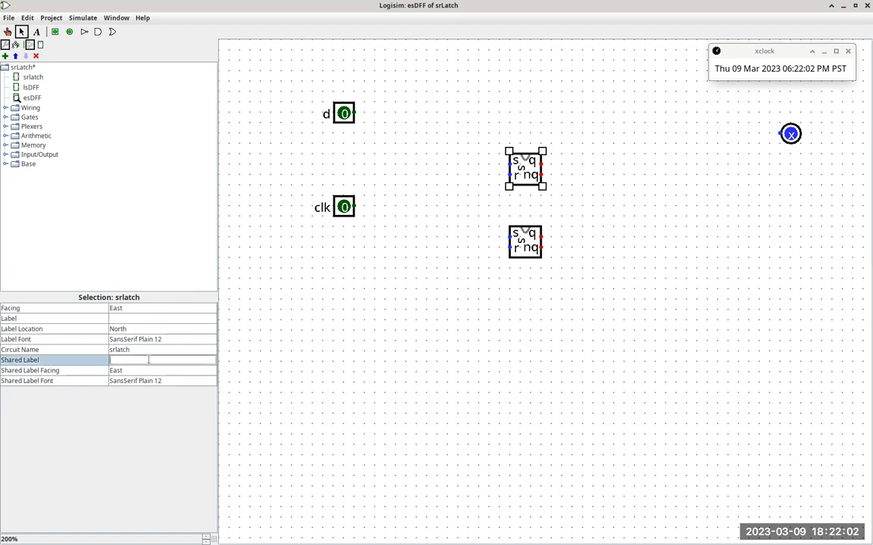
pyautogui.click(189, 318)
pyautogui.write('s')
pyautogui.press('Return')
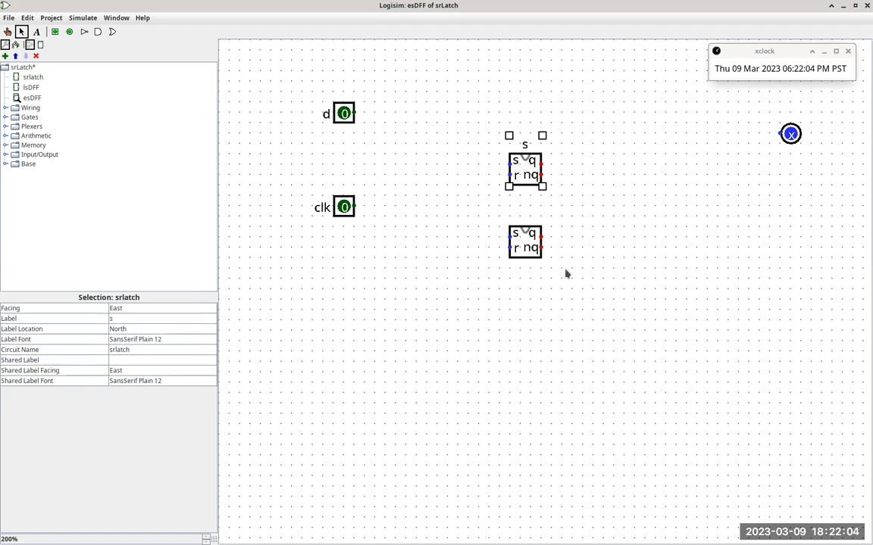
# Step: Try to label the lower SR latch by setting its shared label to c
pyautogui.click(528, 234)
pyautogui.click(184, 360)
pyautogui.write('c')
pyautogui.press('Return')
# Step: Label the output pin q
pyautogui.click(791, 137)
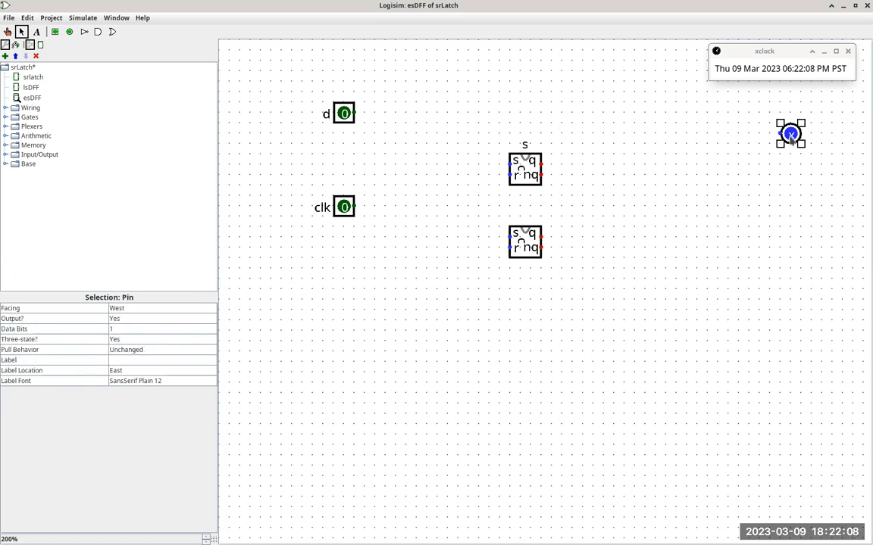
pyautogui.click(171, 362)
pyautogui.write('q')
pyautogui.press('Return')
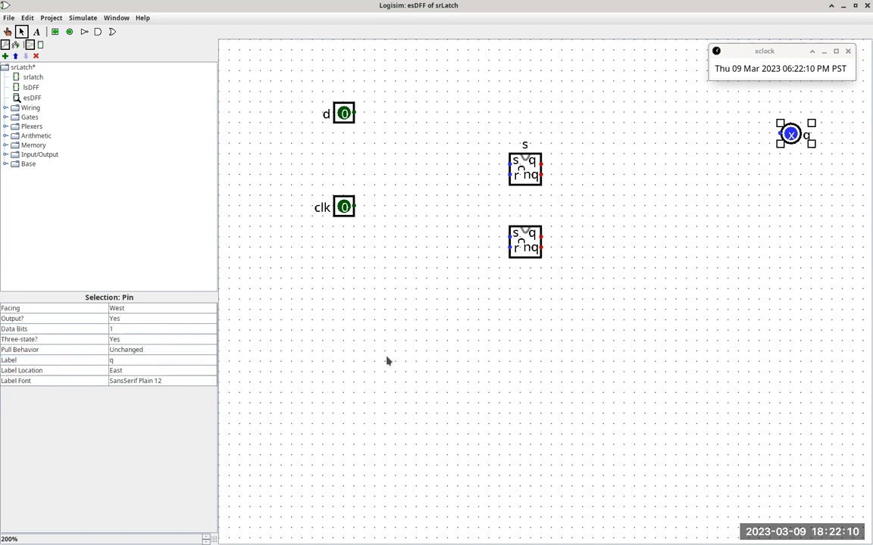
pyautogui.click(386, 362)
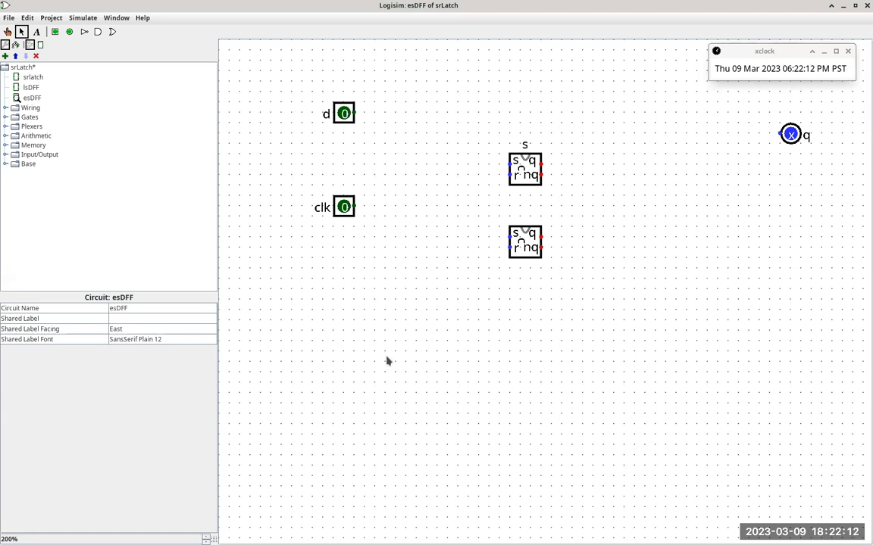
# Step: Copy the NAND gates n1 and n2 from the lsDFF circuit and paste them into esDFF
pyautogui.doubleClick(30, 88)
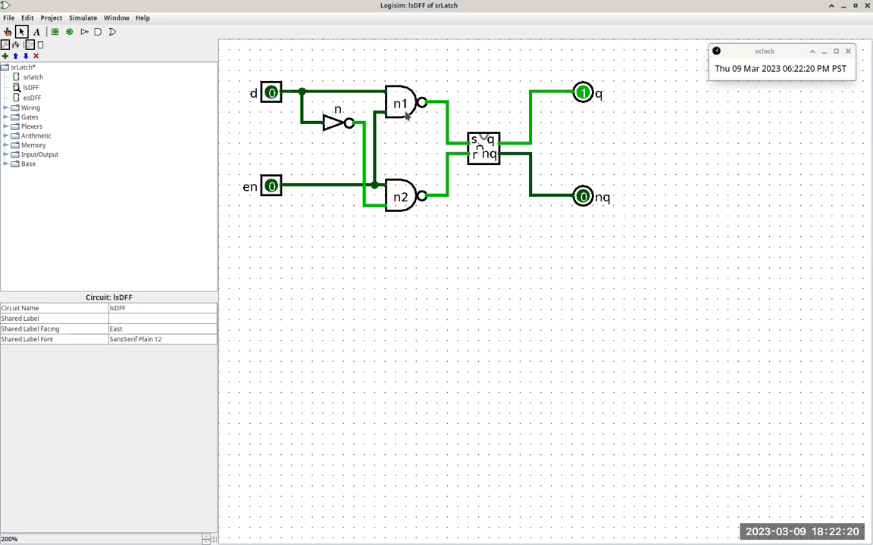
pyautogui.click(388, 104)
pyautogui.keyDown('shift'); pyautogui.click(399, 195); pyautogui.keyUp('shift')
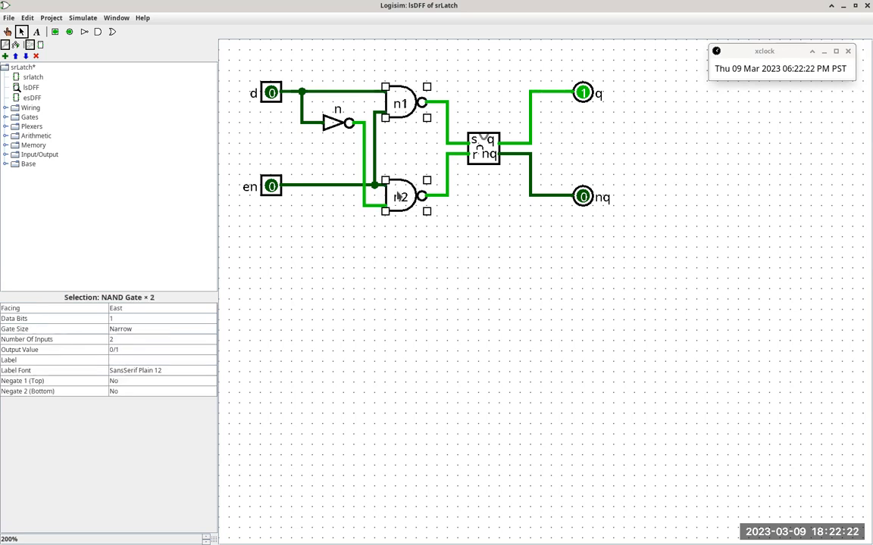
pyautogui.doubleClick(31, 98)
pyautogui.hotkey('ctrl', 'v')
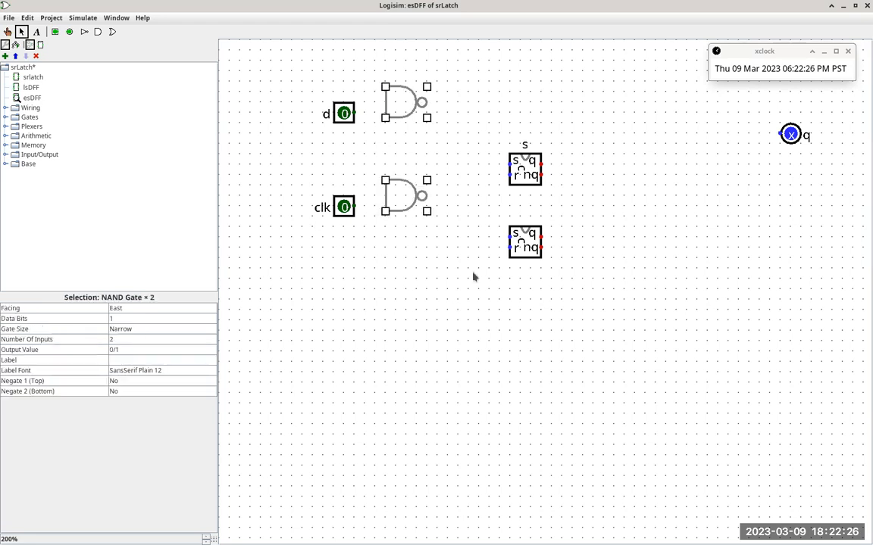
pyautogui.click(464, 233)
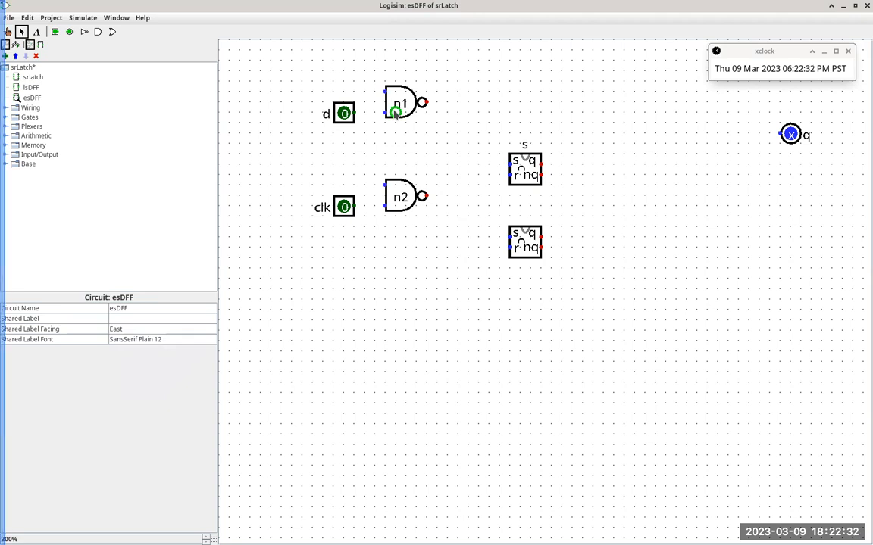
# Step: Check the gate types in the Firefox design listing and set the number of inputs of NAND gate n1 to 3
pyautogui.hotkey('alt', 'Tab')
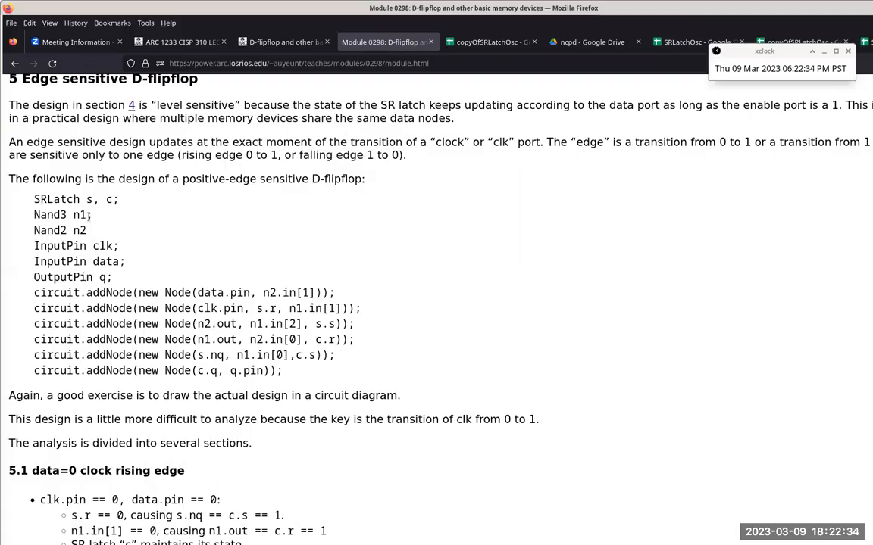
pyautogui.hotkey('alt', 'Tab')
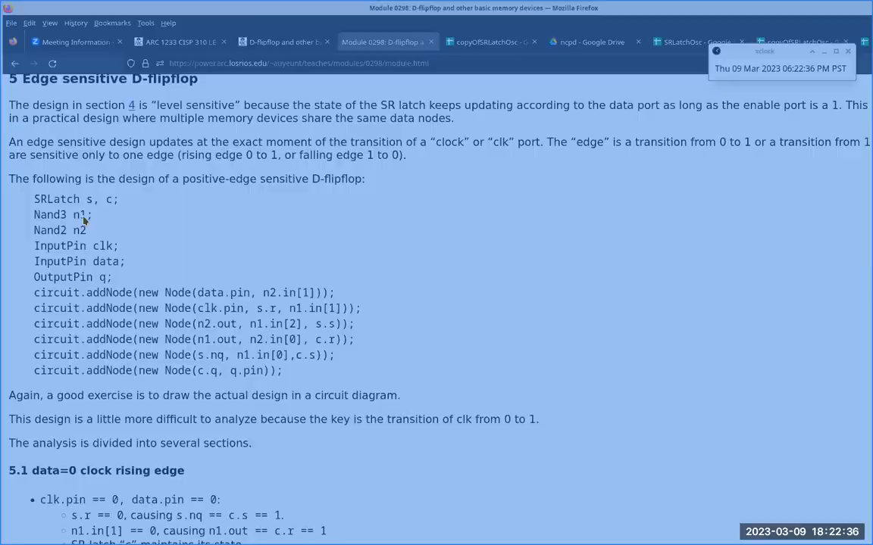
pyautogui.click(375, 105)
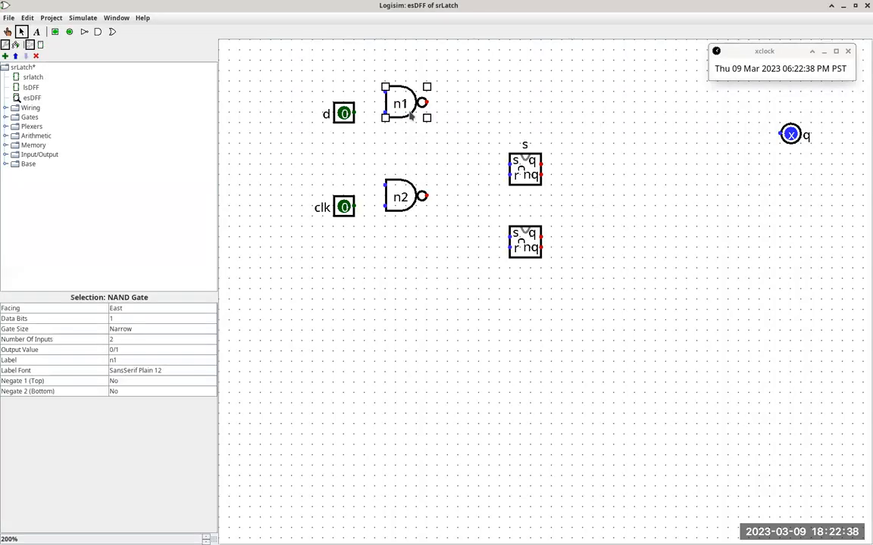
pyautogui.click(184, 343)
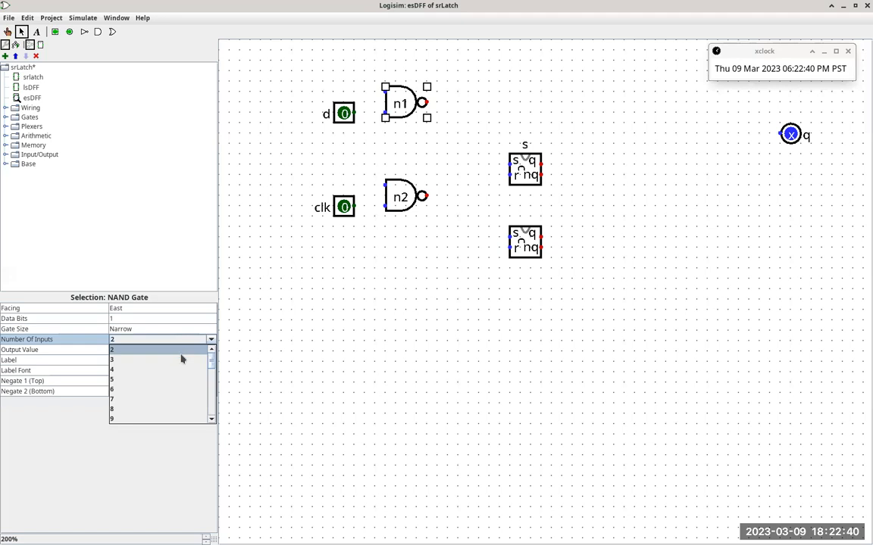
pyautogui.click(181, 359)
pyautogui.click(470, 106)
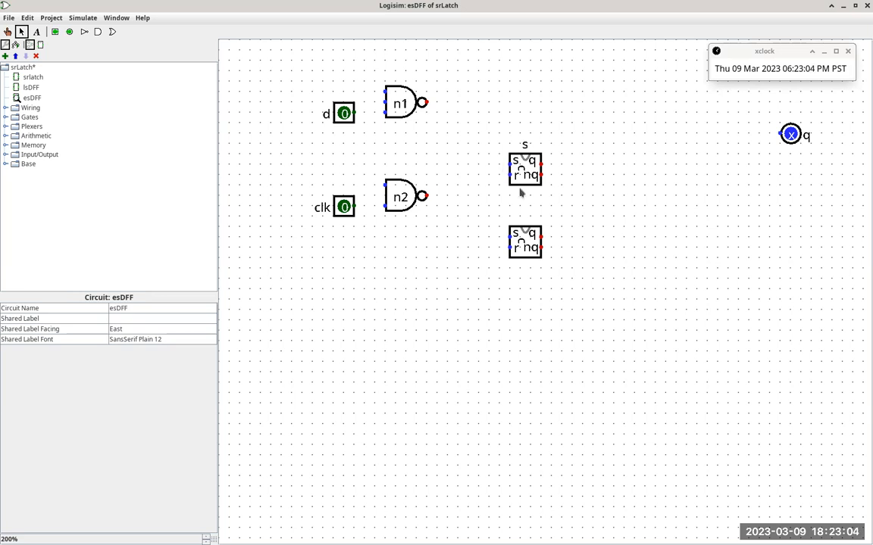
# Step: Review the design listing in Firefox, then clear the shared label of the SR latches and label the lower one c
pyautogui.hotkey('alt', 'Tab')
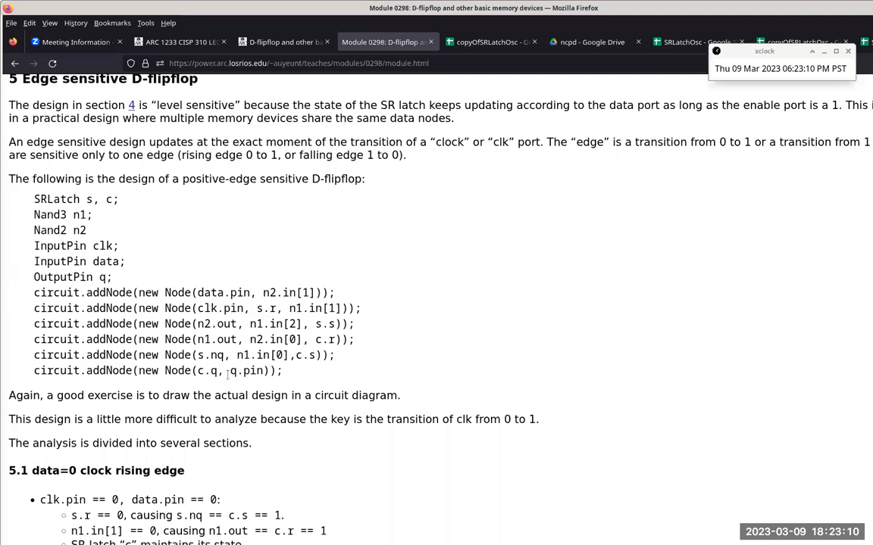
pyautogui.hotkey('alt', 'Tab')
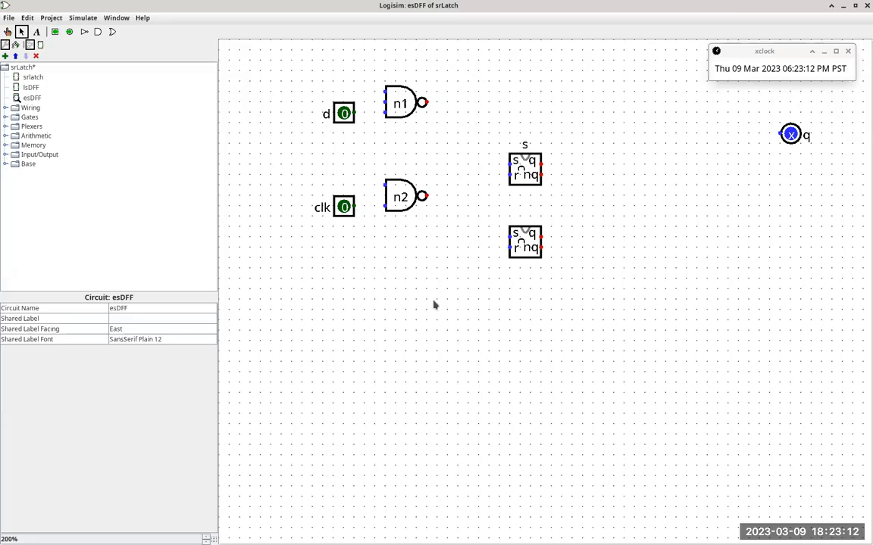
pyautogui.click(532, 249)
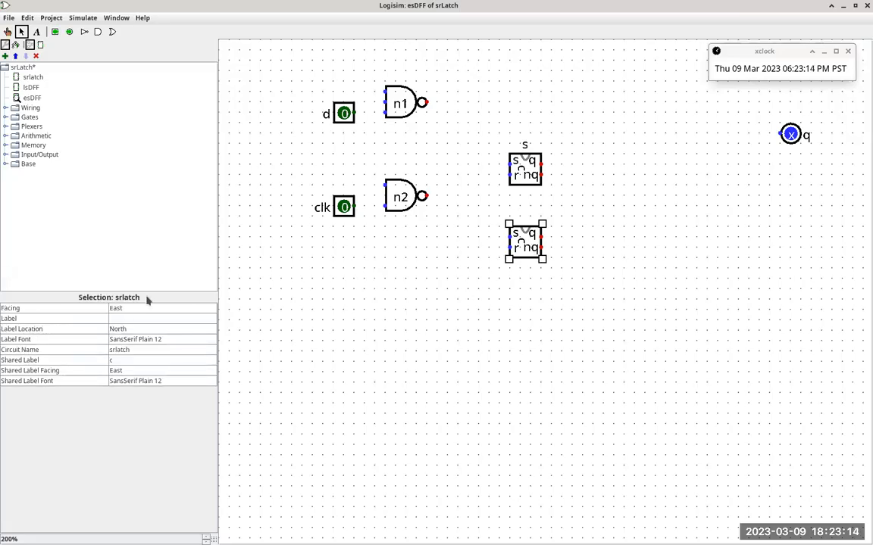
pyautogui.click(139, 361)
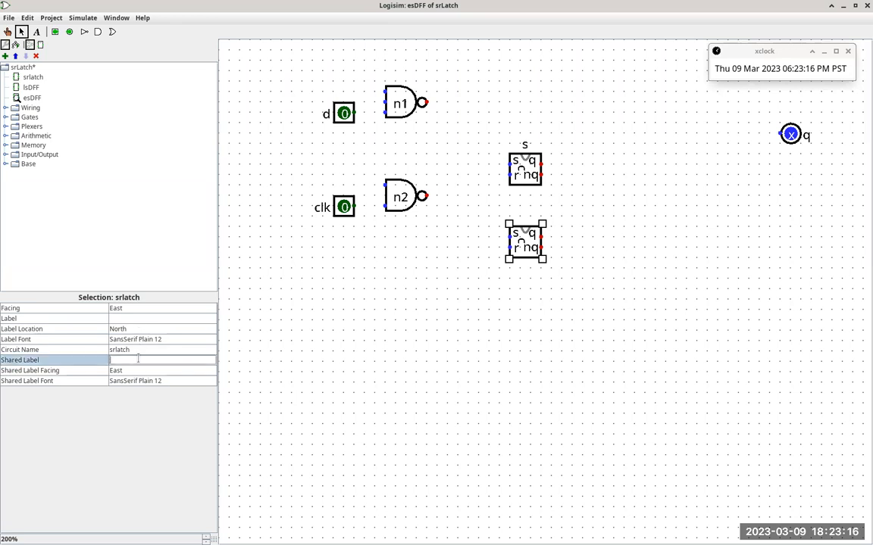
pyautogui.click(169, 318)
pyautogui.write('c')
pyautogui.press('Return')
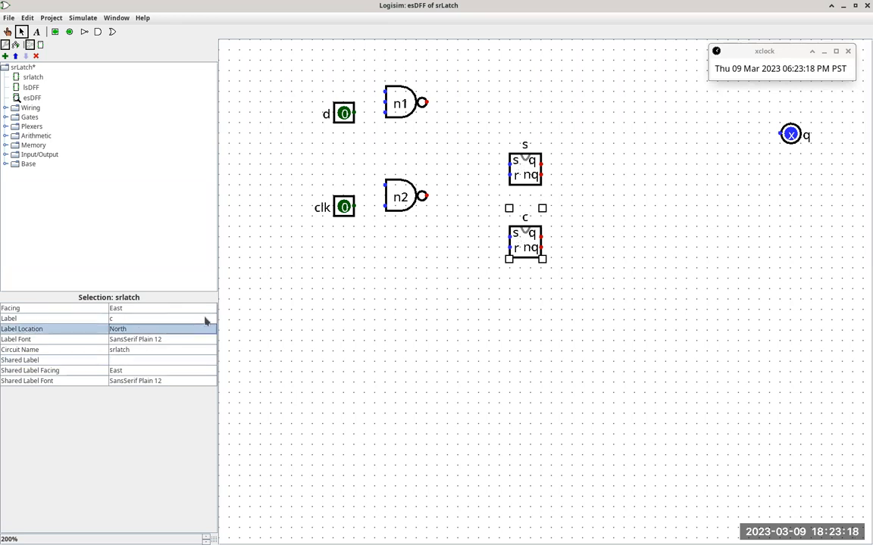
# Step: Move SR latch c next to output pin q and wire its q output to that pin
pyautogui.moveTo(525, 240); pyautogui.dragTo(781, 134)
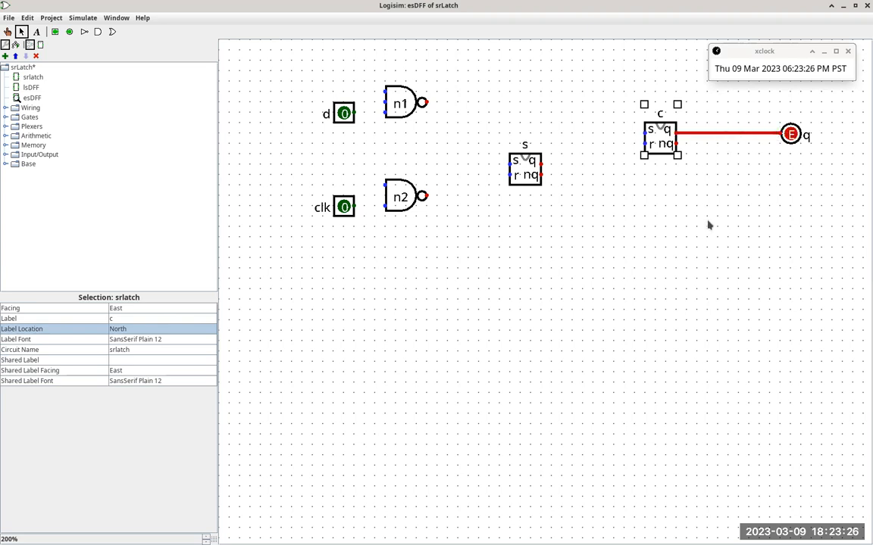
# Step: Consult the design listing in Firefox, then move NAND gates n1 and n2 farther from the input pins in the esDFF circuit
pyautogui.hotkey('alt', 'Tab')
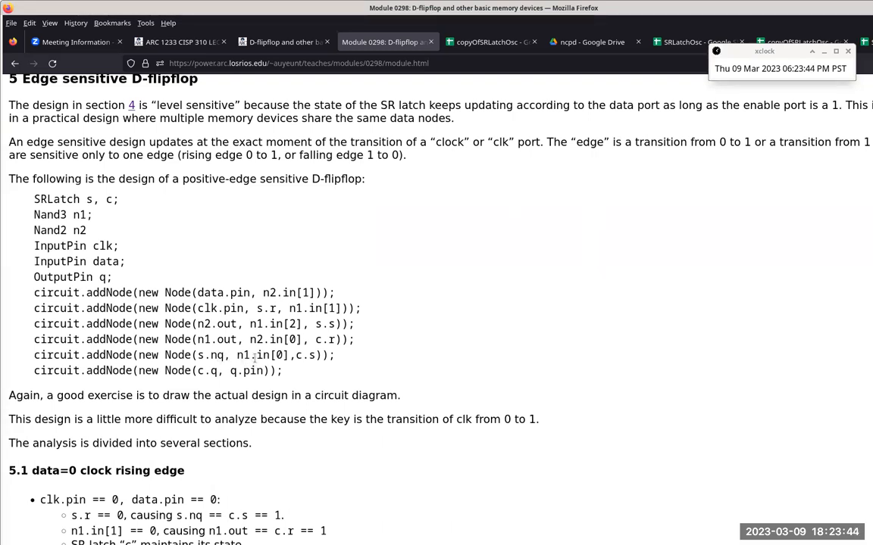
pyautogui.hotkey('alt', 'Tab')
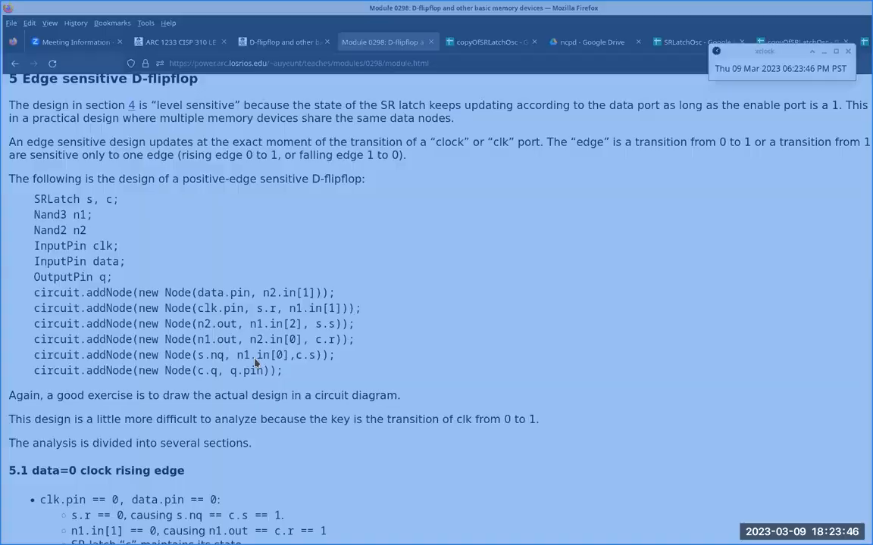
pyautogui.moveTo(409, 112); pyautogui.dragTo(458, 130)
pyautogui.click(395, 203)
pyautogui.moveTo(395, 203); pyautogui.dragTo(457, 225)
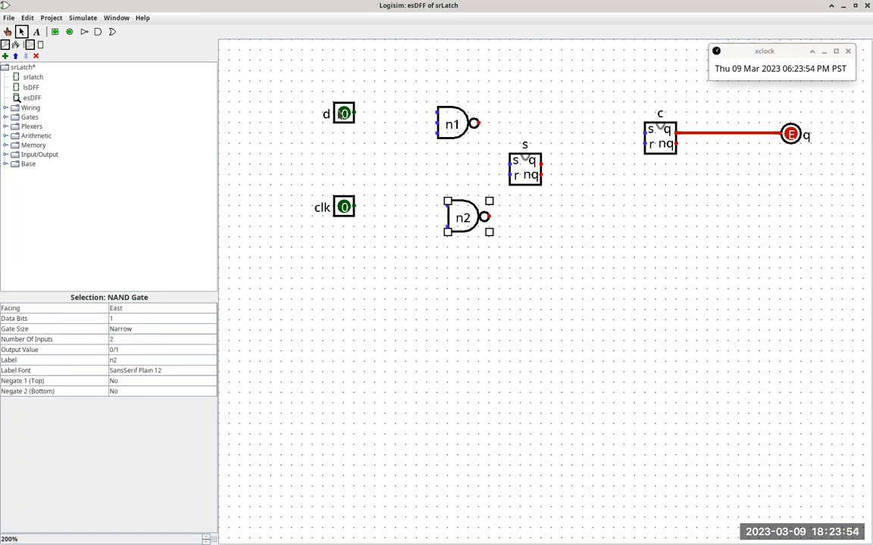
# Step: Check the data node in the Firefox listing, move pin clk out of the way, and wire pin d to the lower input of n2
pyautogui.hotkey('alt', 'Tab')
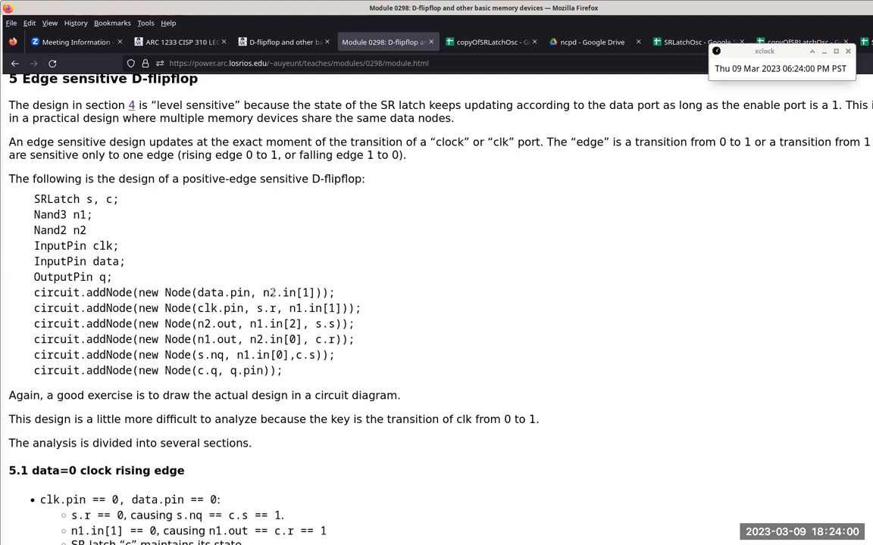
pyautogui.hotkey('alt', 'Tab')
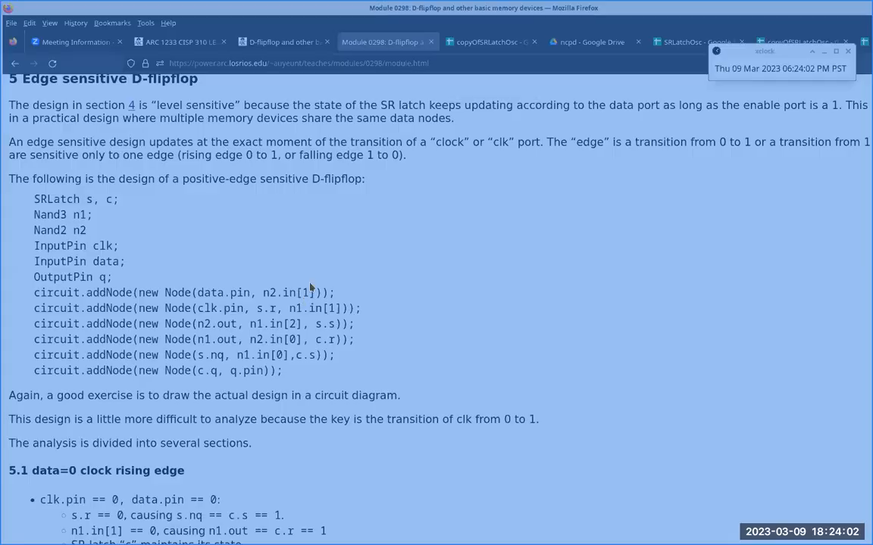
pyautogui.moveTo(345, 206); pyautogui.dragTo(293, 92)
pyautogui.moveTo(341, 114)
pyautogui.mouseDown()
pyautogui.moveTo(342, 227)
pyautogui.moveTo(448, 227)
pyautogui.mouseUp()
# Step: Following the Firefox listing, place pin clk level with n1 and wire it to n1's middle input and the r input of latch s
pyautogui.hotkey('alt', 'Tab')
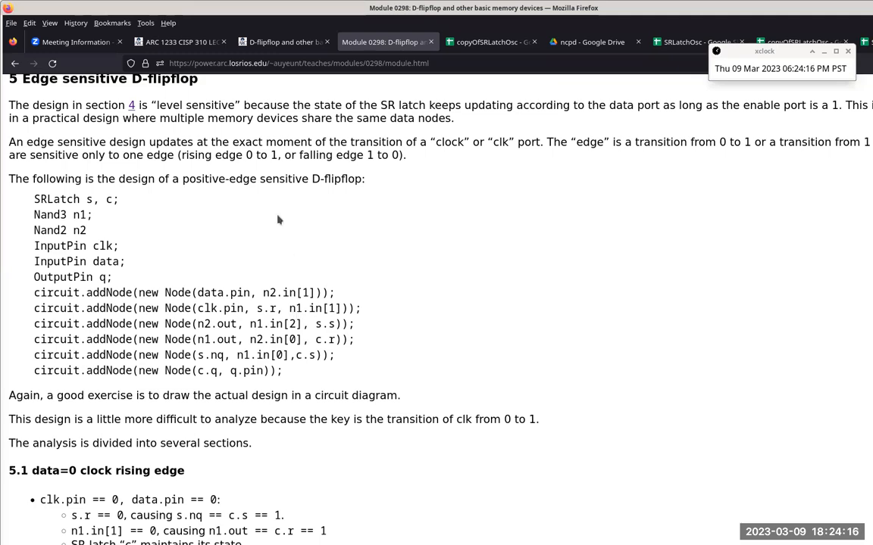
pyautogui.hotkey('alt', 'Tab')
pyautogui.moveTo(293, 92); pyautogui.dragTo(437, 123)
pyautogui.hotkey('alt', 'Tab')
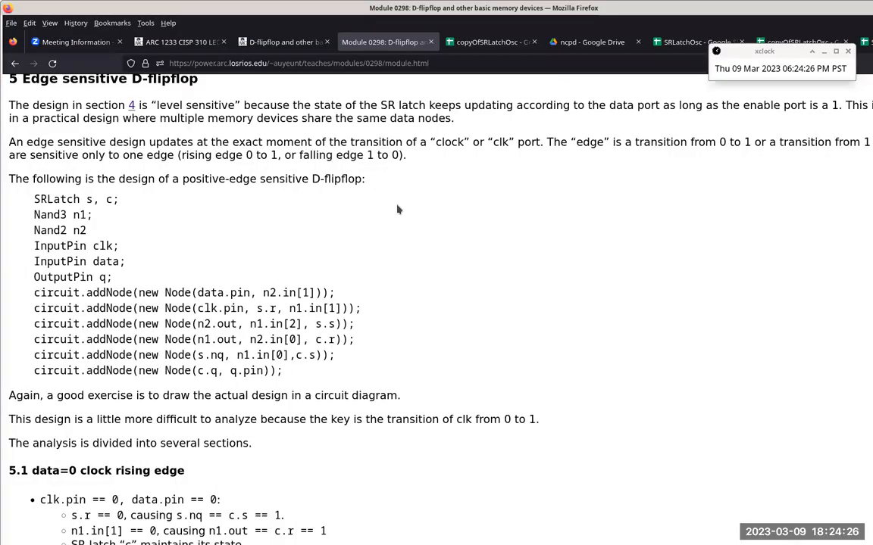
pyautogui.hotkey('alt', 'Tab')
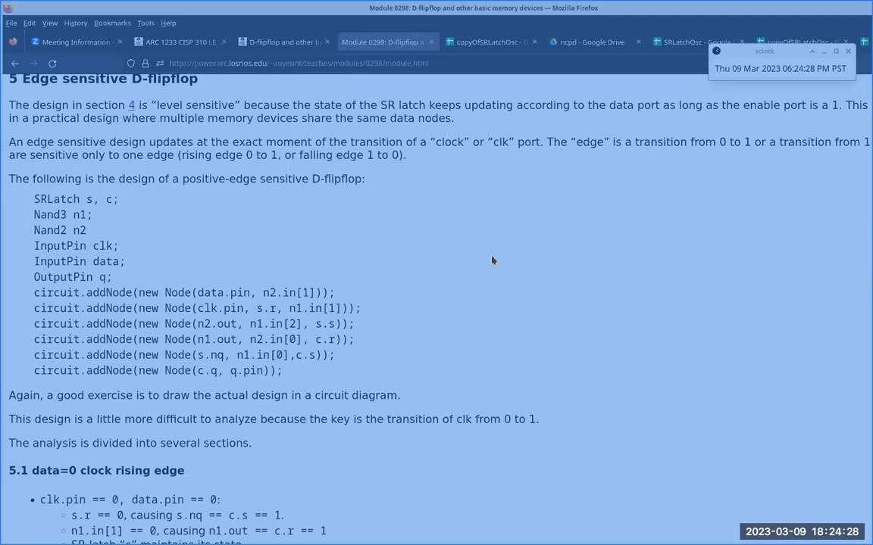
pyautogui.moveTo(519, 173); pyautogui.dragTo(394, 122)
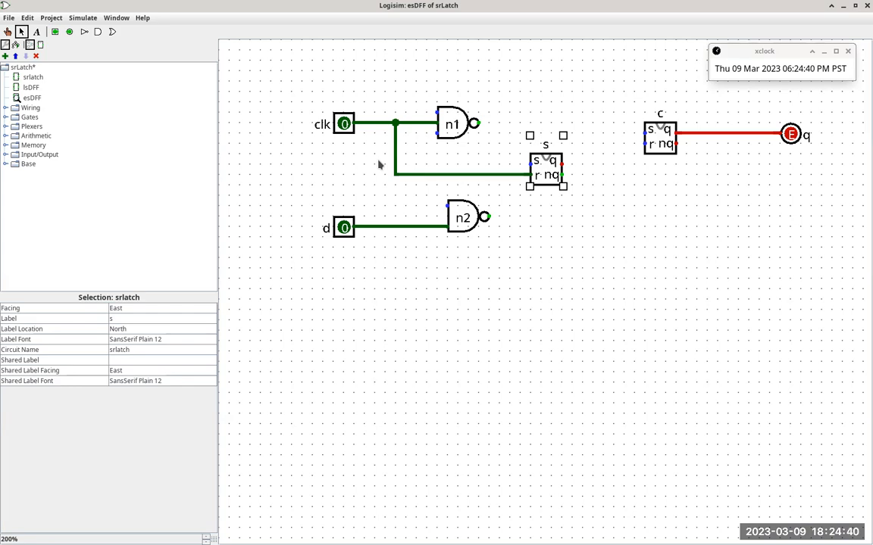
# Step: Following the Firefox listing, wire the output of n2 to the bottom input of n1 and the s input of latch s
pyautogui.hotkey('alt', 'Tab')
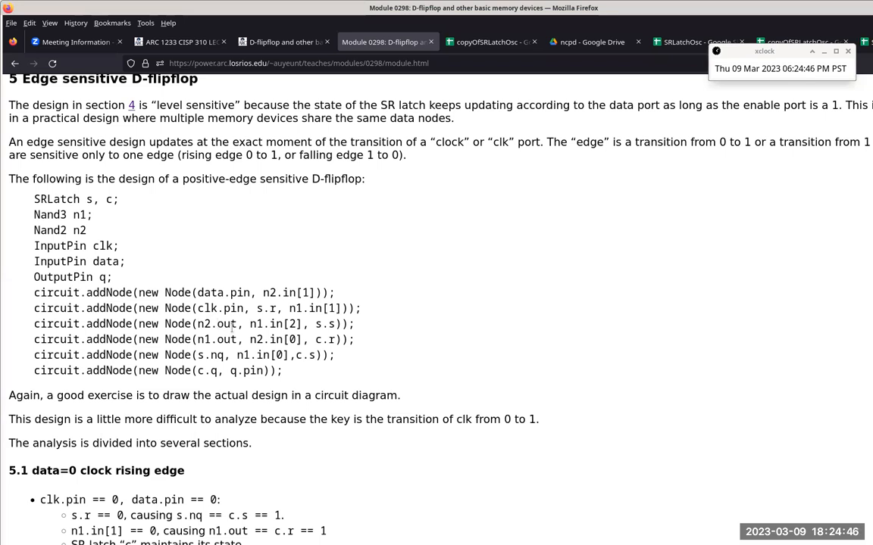
pyautogui.hotkey('alt', 'Tab')
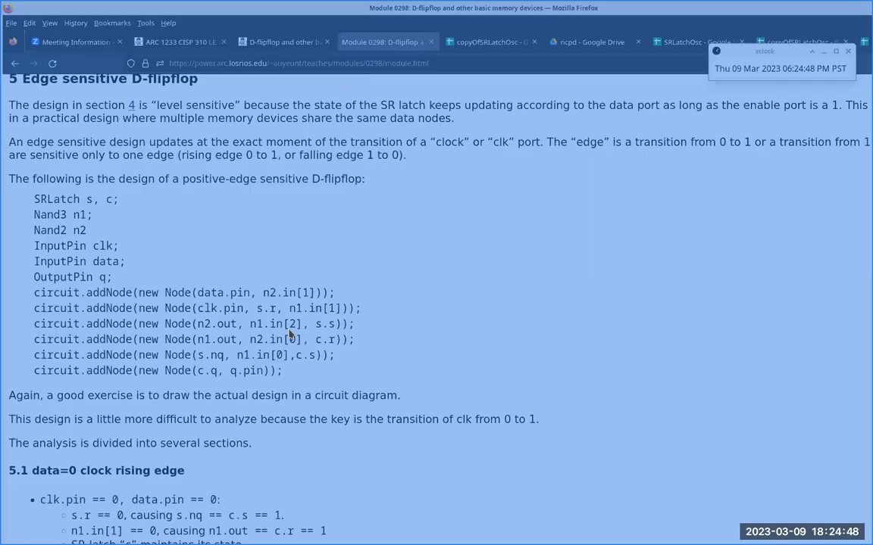
pyautogui.moveTo(491, 217); pyautogui.dragTo(437, 133)
pyautogui.hotkey('alt', 'Tab')
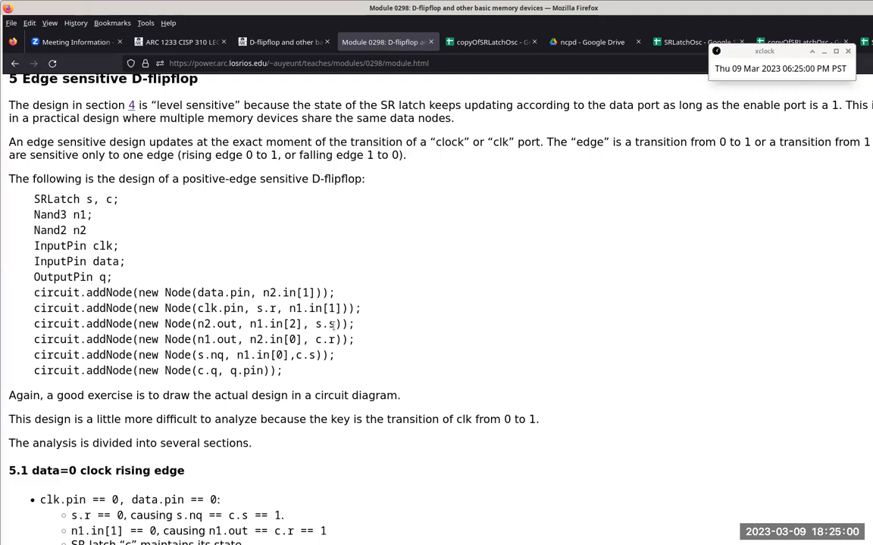
pyautogui.hotkey('alt', 'Tab')
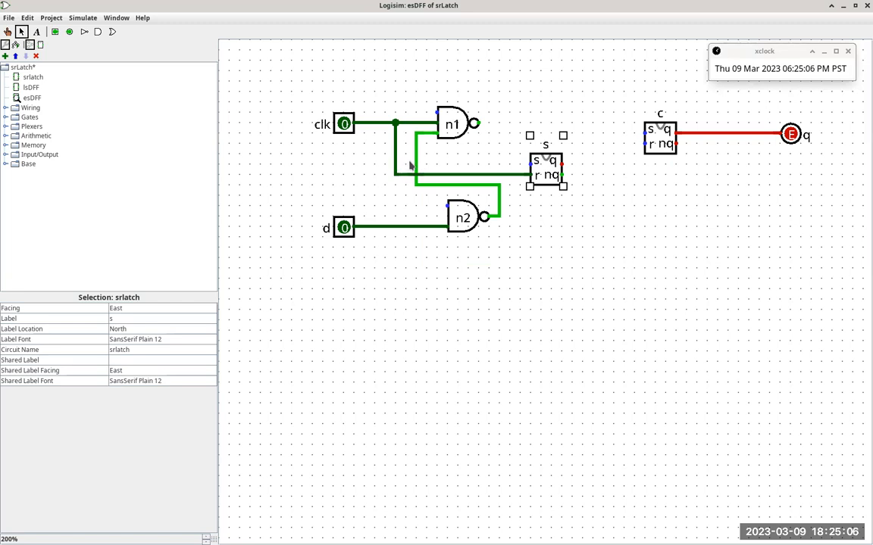
pyautogui.moveTo(416, 164); pyautogui.dragTo(530, 166)
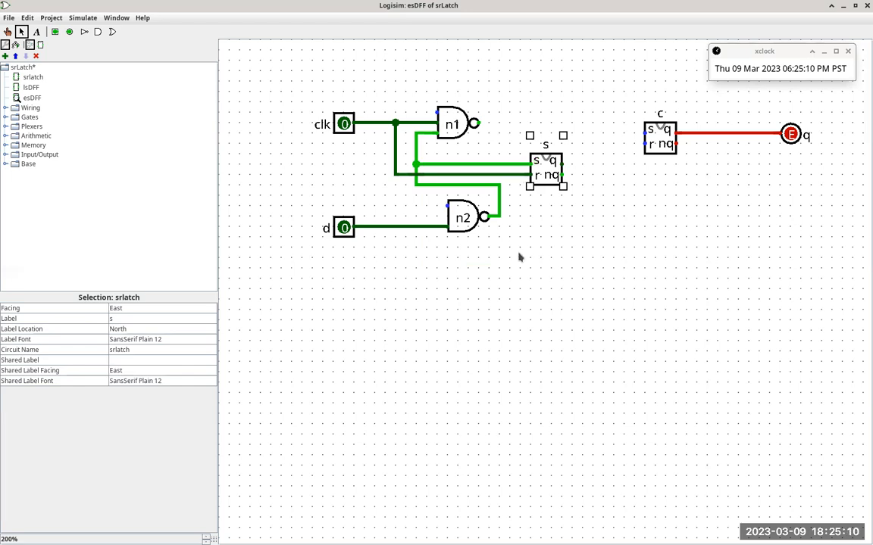
# Step: Following the Firefox listing, wire the output of n1 to the upper input of n2 and the r input of latch c
pyautogui.hotkey('alt', 'Tab')
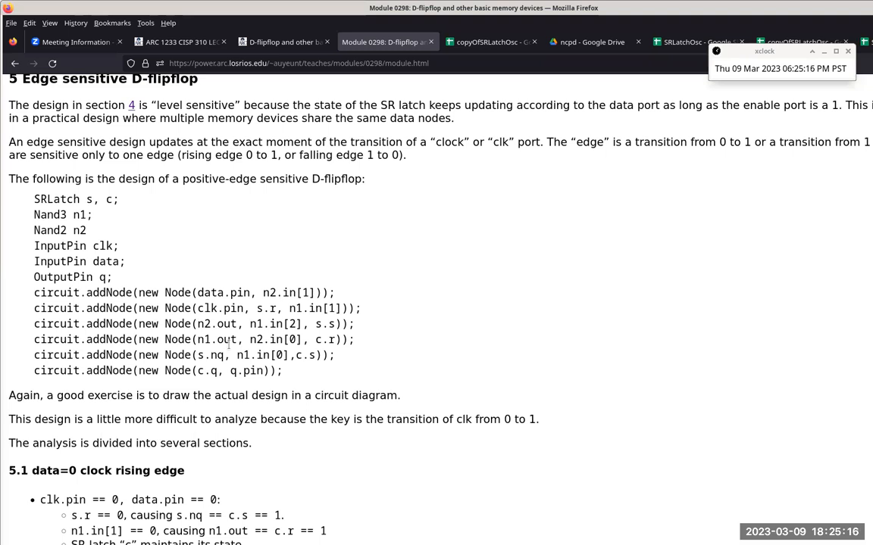
pyautogui.hotkey('alt', 'Tab')
pyautogui.moveTo(479, 122)
pyautogui.mouseDown()
pyautogui.moveTo(493, 127)
pyautogui.moveTo(492, 194)
pyautogui.moveTo(415, 195)
pyautogui.moveTo(421, 206)
pyautogui.moveTo(415, 203)
pyautogui.moveTo(448, 205)
pyautogui.mouseUp()
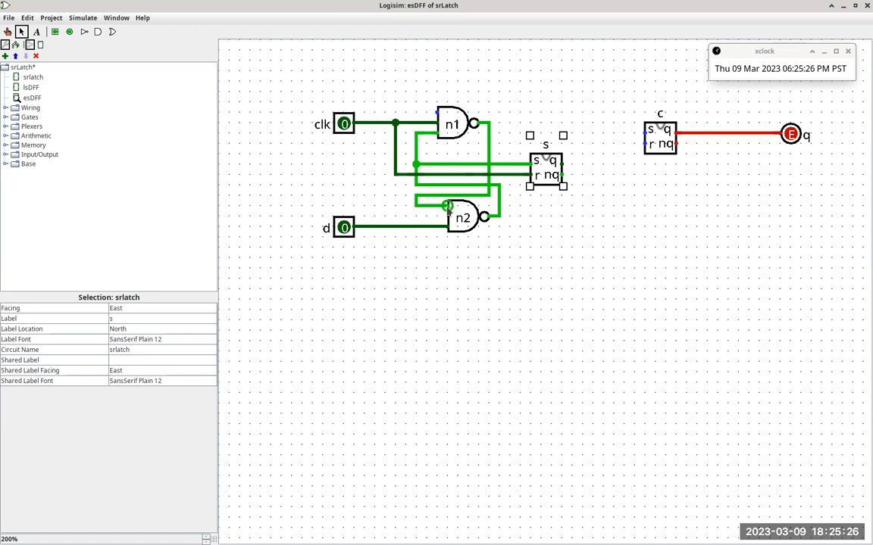
pyautogui.hotkey('alt', 'Tab')
# Step: Wire the nq output of latch s to n1's top input and the s input of latch c, then recheck the Firefox listing
pyautogui.hotkey('alt', 'Tab')
pyautogui.moveTo(644, 143); pyautogui.dragTo(486, 150)
pyautogui.hotkey('alt', 'Tab')
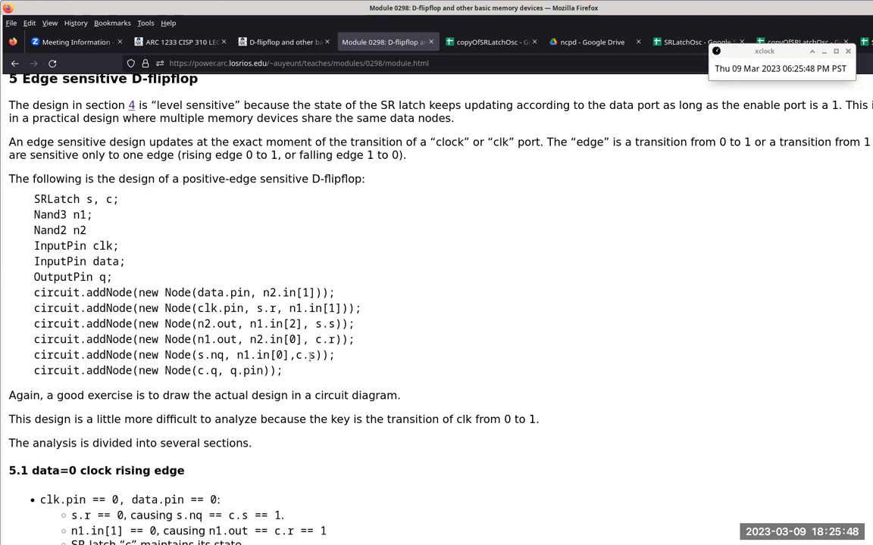
pyautogui.hotkey('alt', 'Tab')
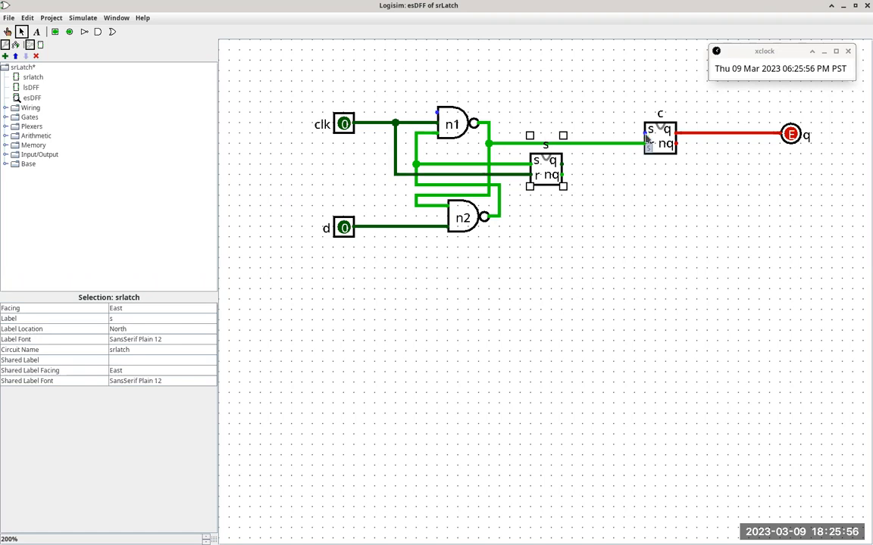
pyautogui.hotkey('alt', 'Tab')
pyautogui.hotkey('alt', 'Tab')
pyautogui.moveTo(562, 175); pyautogui.dragTo(416, 112)
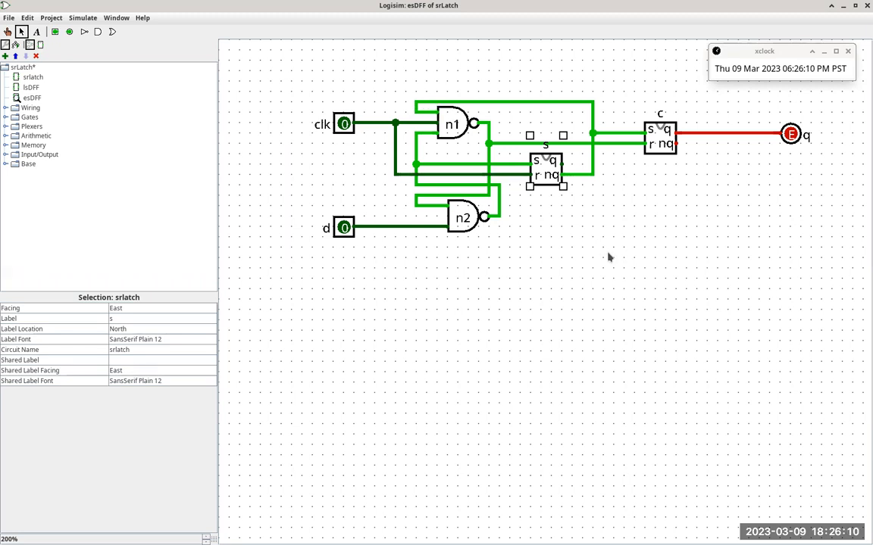
pyautogui.hotkey('alt', 'Tab')
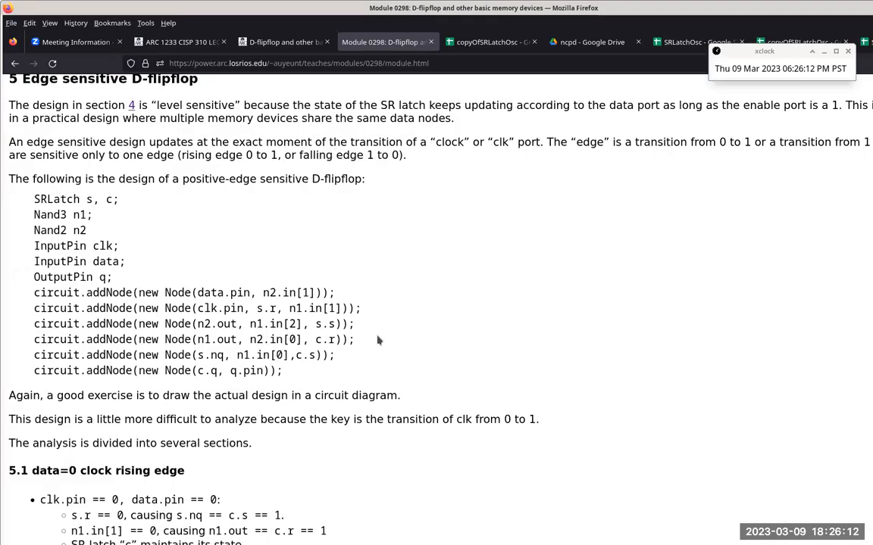
pyautogui.hotkey('alt', 'Tab')
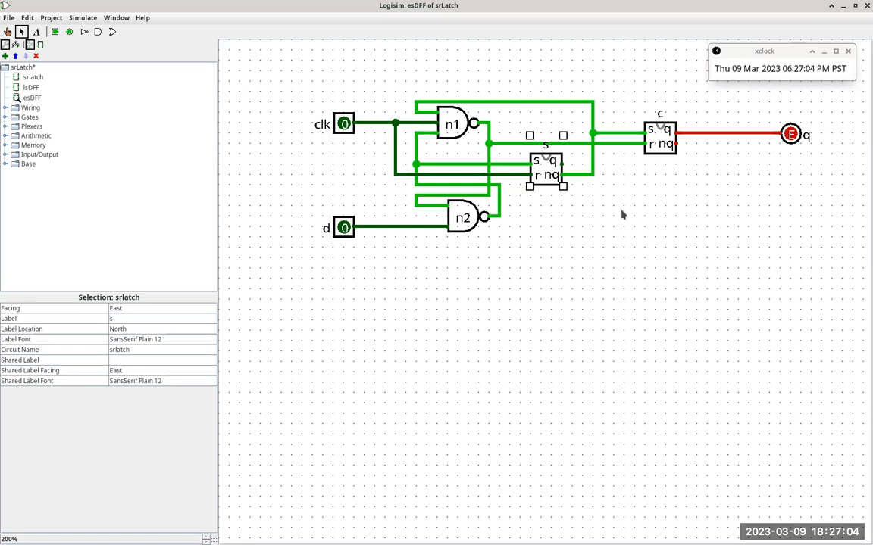
# Step: Toggle input pin d repeatedly with the Poke tool to test the circuit while clk is 0, leaving d at 1
pyautogui.click(8, 31)
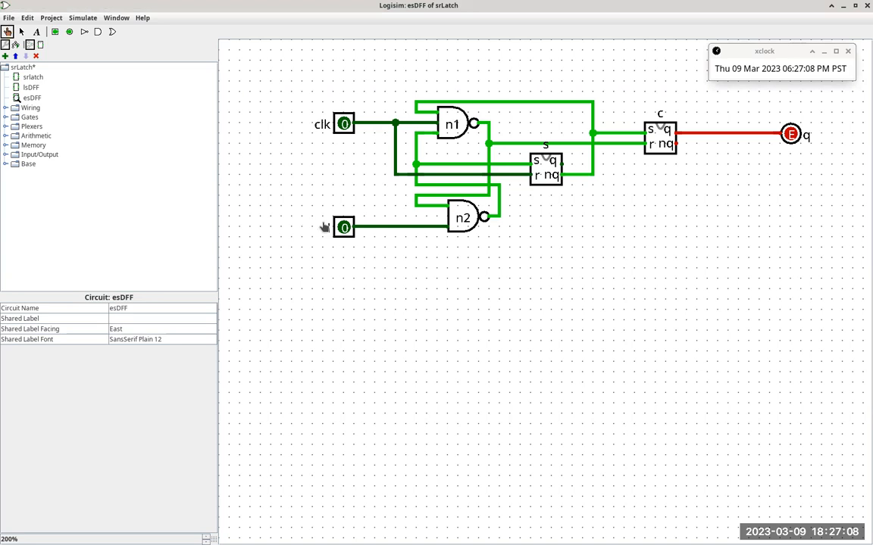
pyautogui.click(343, 229)
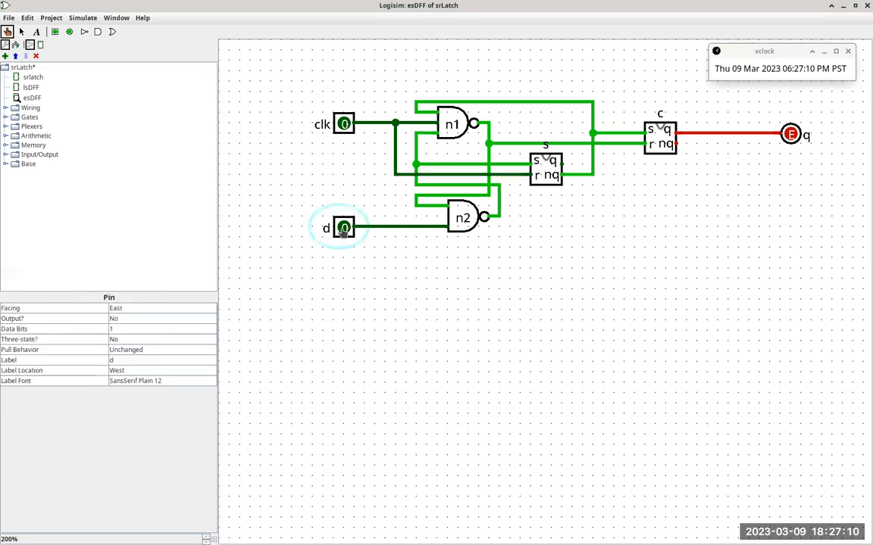
pyautogui.click(343, 228)
pyautogui.click(343, 230)
pyautogui.click(342, 230)
pyautogui.click(343, 230)
pyautogui.click(343, 230)
pyautogui.click(342, 230)
pyautogui.click(342, 231)
pyautogui.click(343, 228)
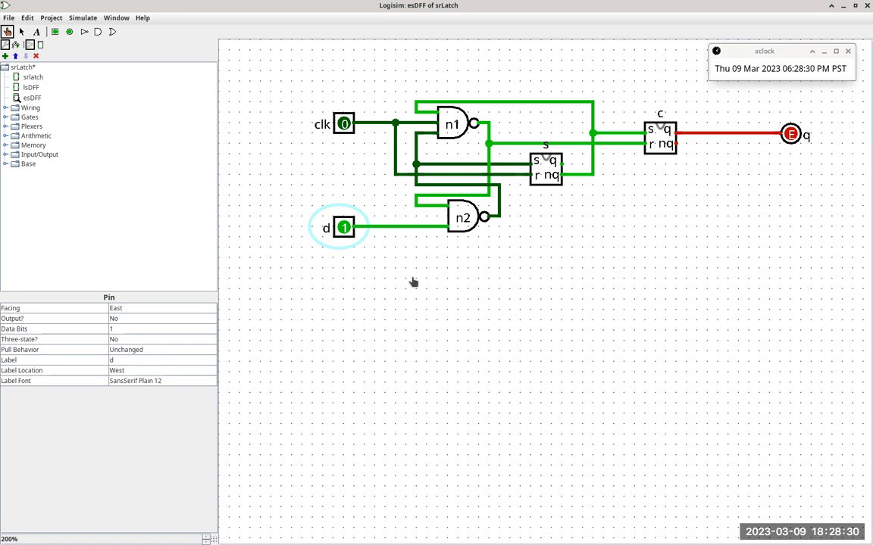
# Step: Test the esDFF by setting clk to 1, changing d to 0 while clk is high, then cycling clk to 0 and back to 1
pyautogui.click(345, 126)
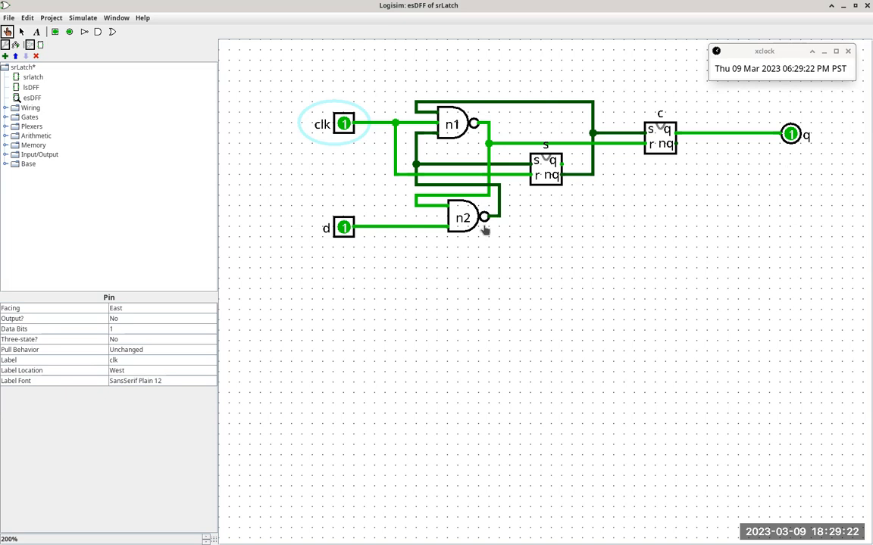
pyautogui.click(341, 231)
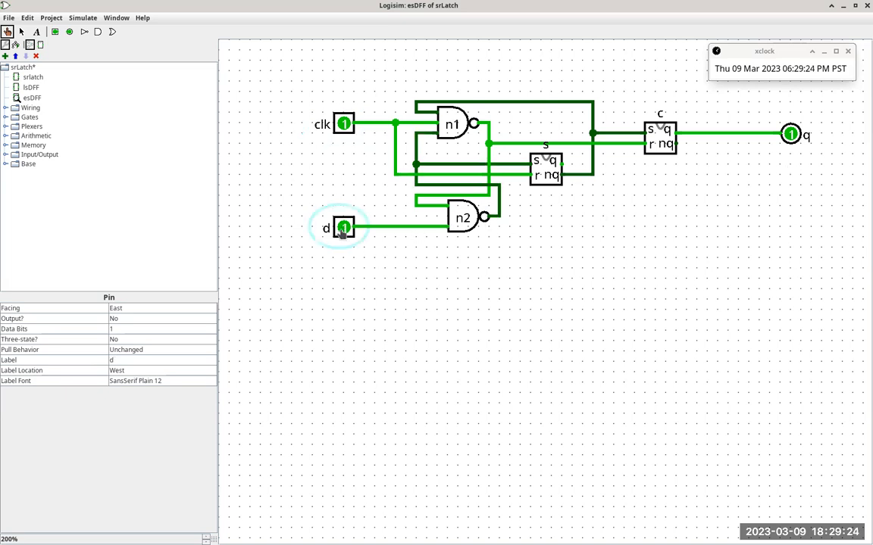
pyautogui.click(343, 231)
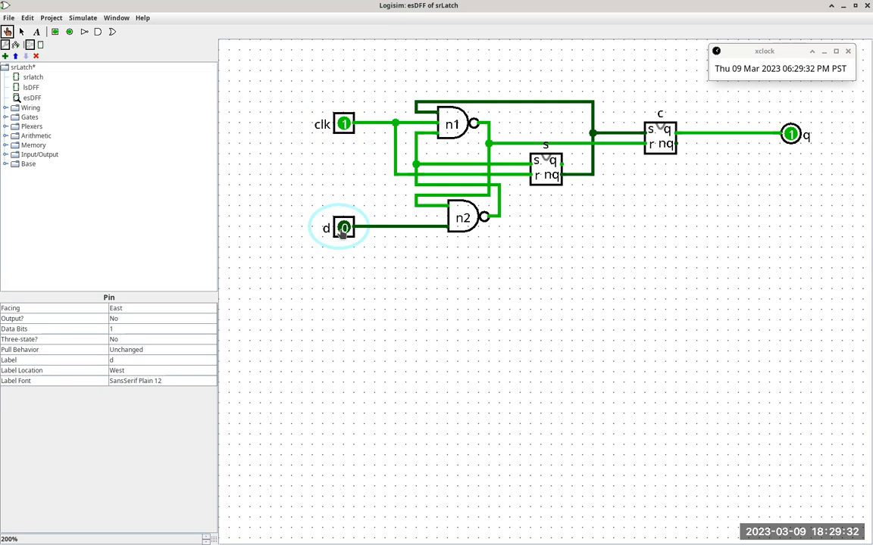
pyautogui.click(345, 129)
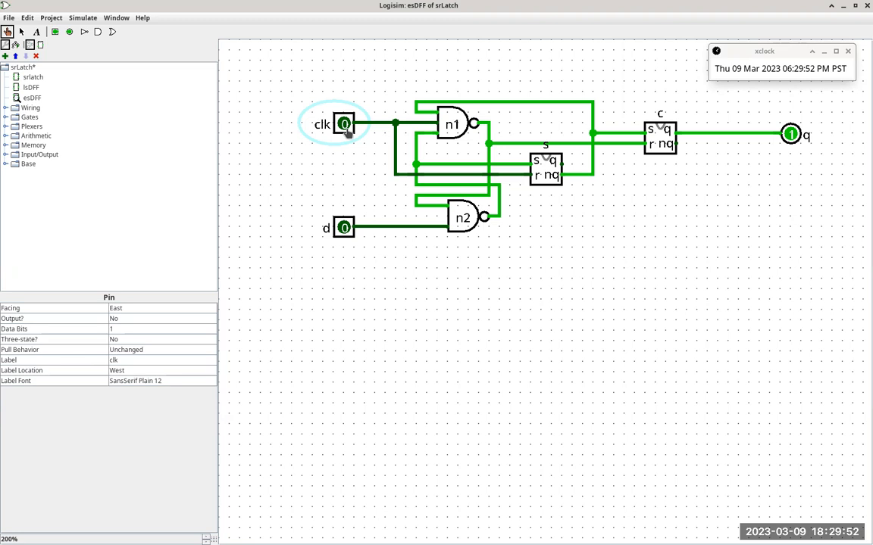
pyautogui.click(344, 126)
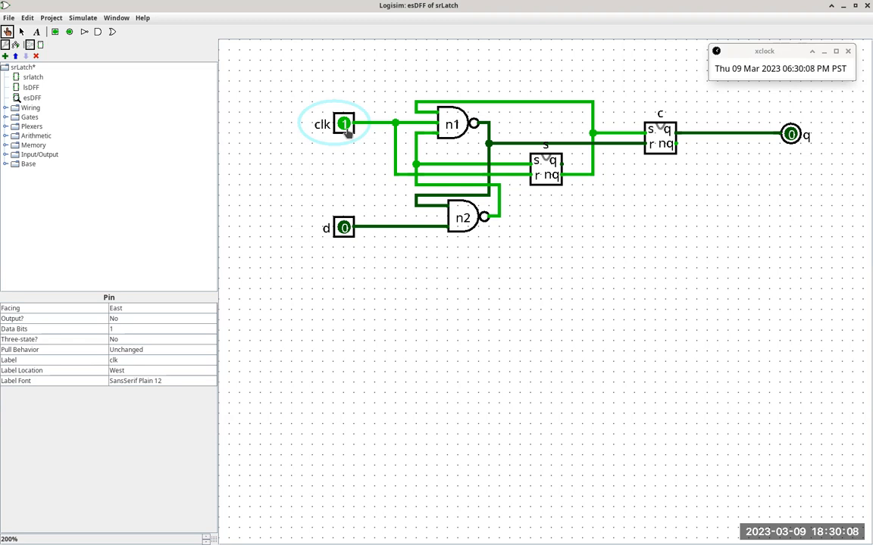
# Step: Toggle d while clk is high, leaving it at 1, then set clk to 0 and back to 1 to test the rising edge
pyautogui.click(344, 233)
pyautogui.click(344, 234)
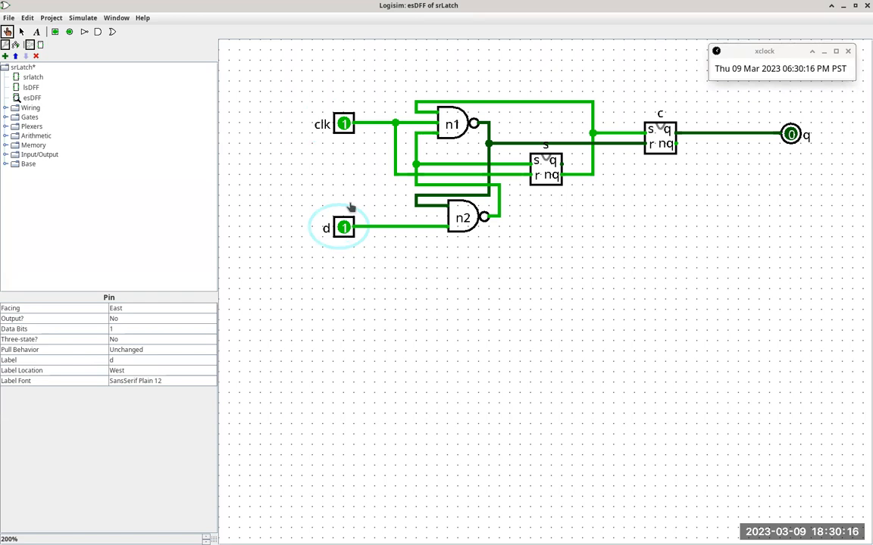
pyautogui.click(345, 124)
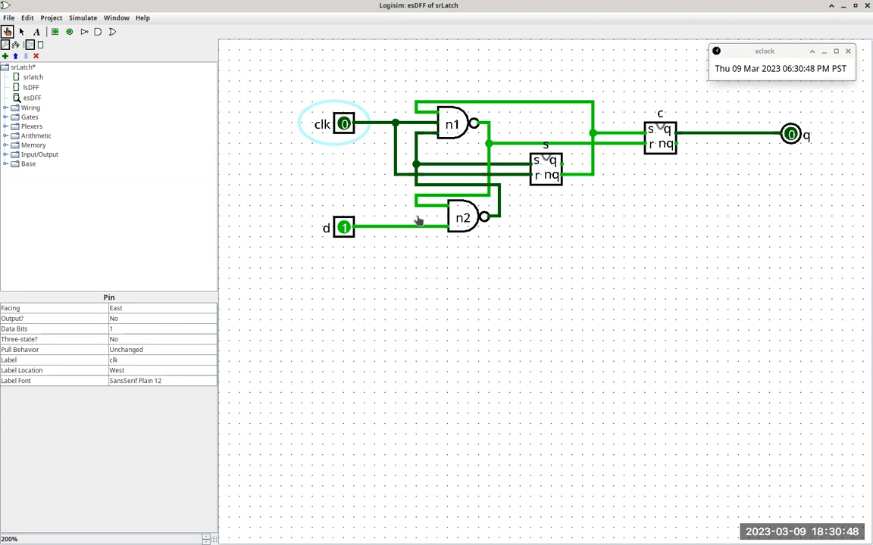
pyautogui.click(345, 125)
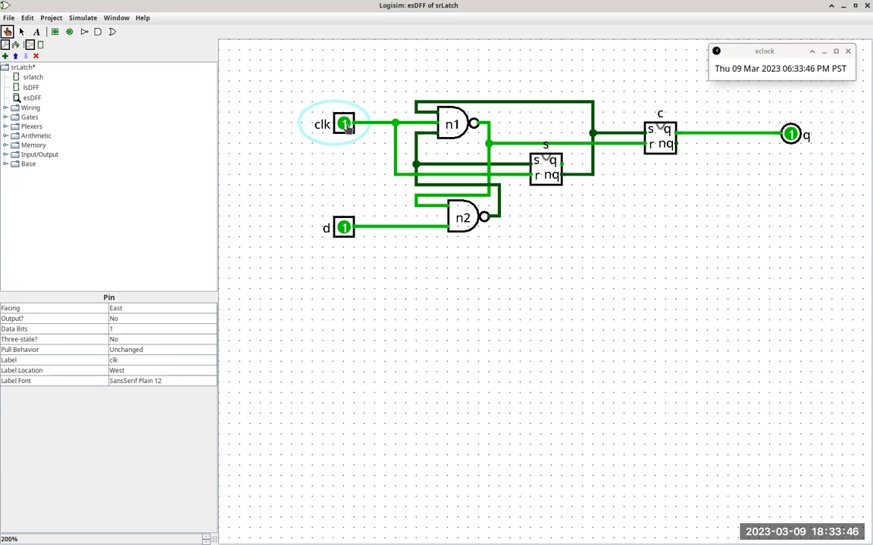
# Step: Switch to Firefox and read the module from the edge sensitive D-flipflop section through sections 6 and 7
pyautogui.hotkey('alt', 'Tab')
pyautogui.hotkey('alt', 'Tab')
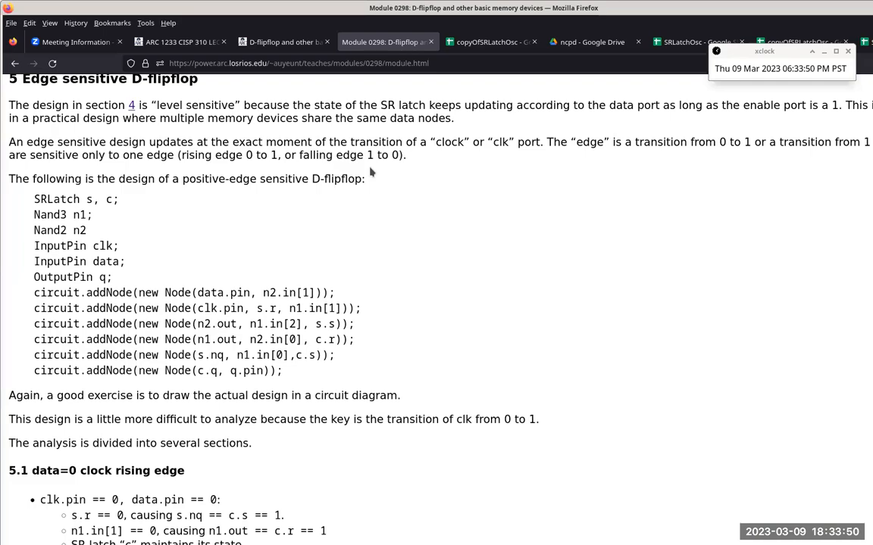
pyautogui.scroll(-15, 371, 174)
pyautogui.scroll(-8, 370, 168)
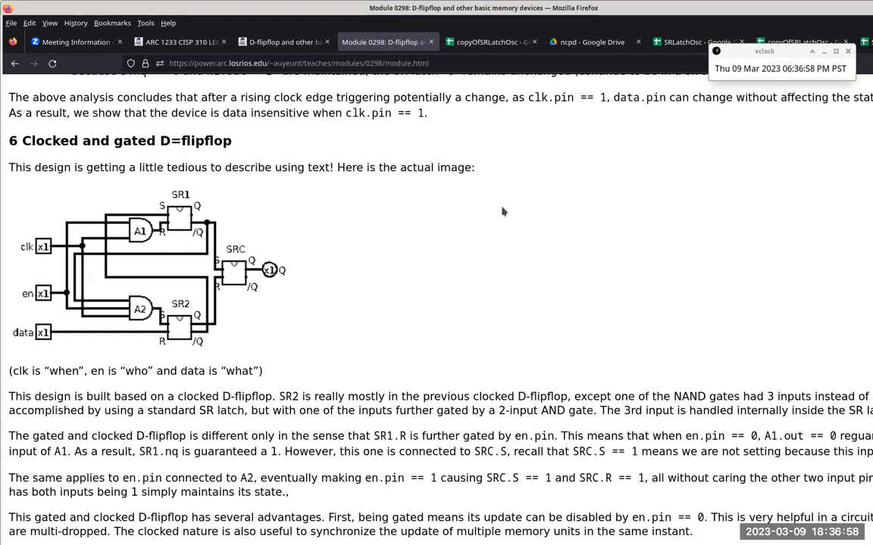
pyautogui.scroll(-5, 501, 211)
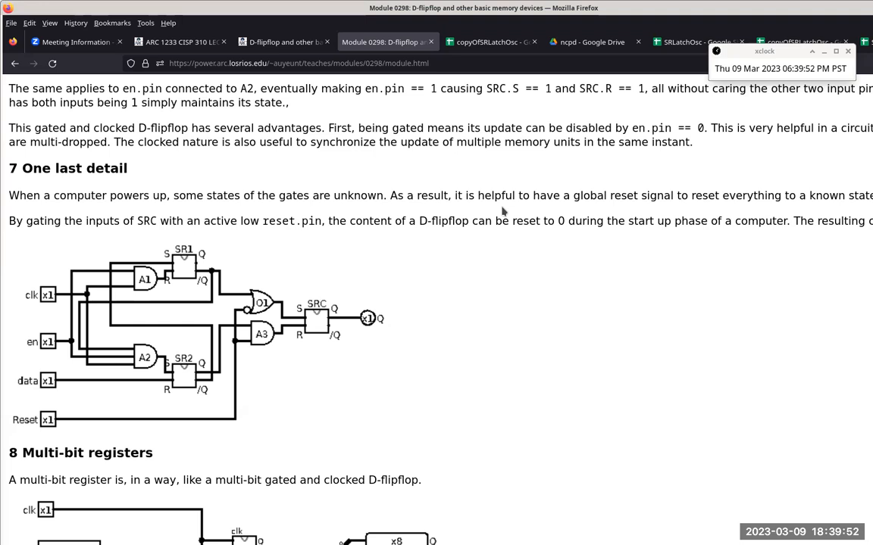
# Step: From the Canvas course page, open the 20230309 roll quiz for editing, review its details, and save and publish it
pyautogui.click(182, 43)
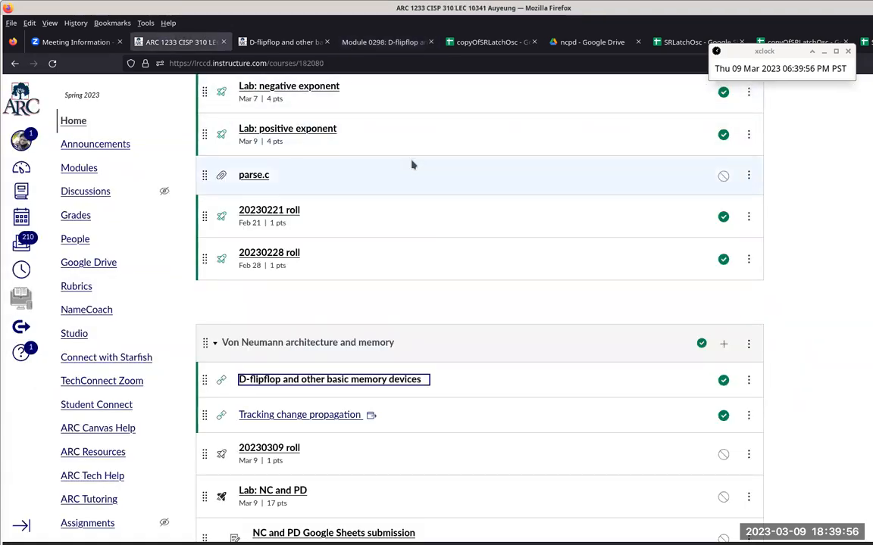
pyautogui.scroll(-5, 412, 164)
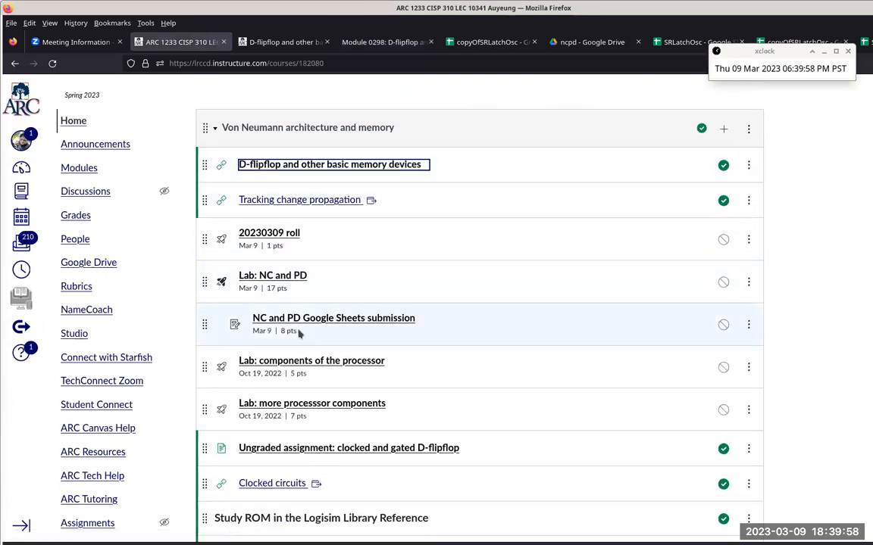
pyautogui.click(291, 234)
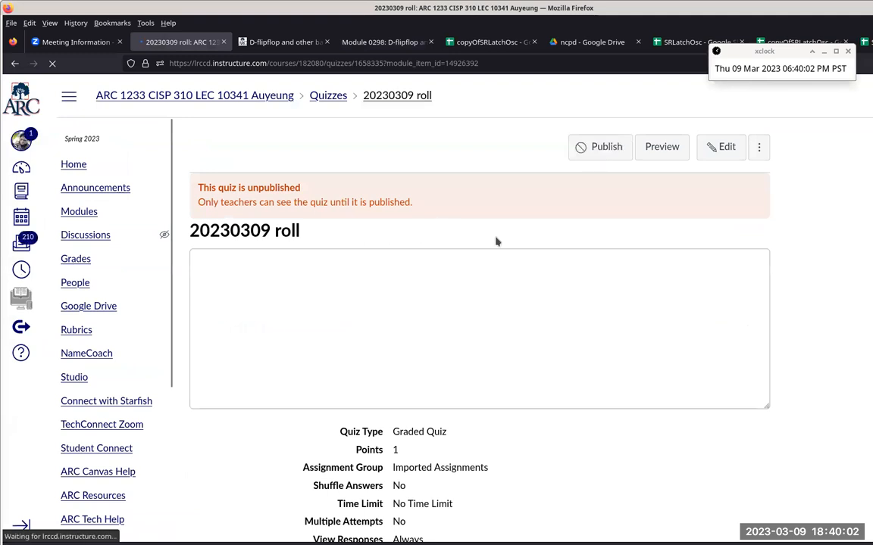
pyautogui.click(717, 146)
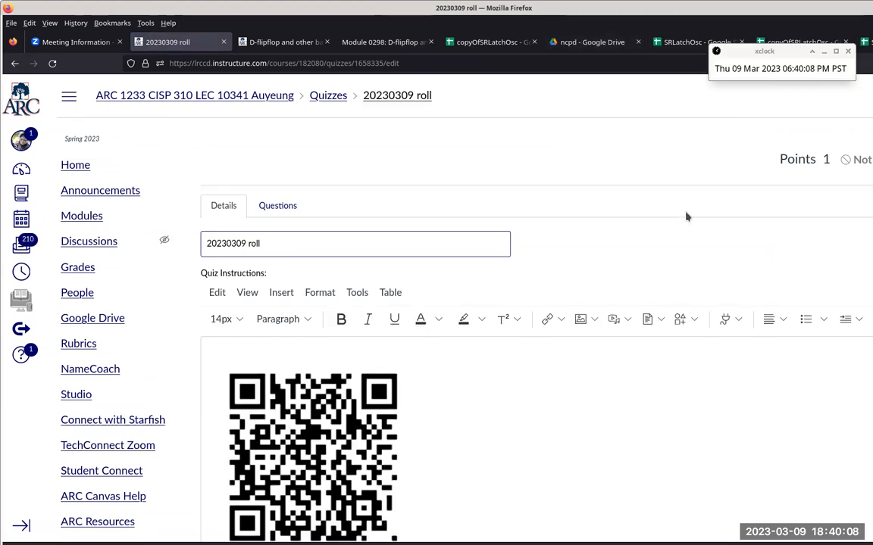
pyautogui.scroll(-5, 686, 218)
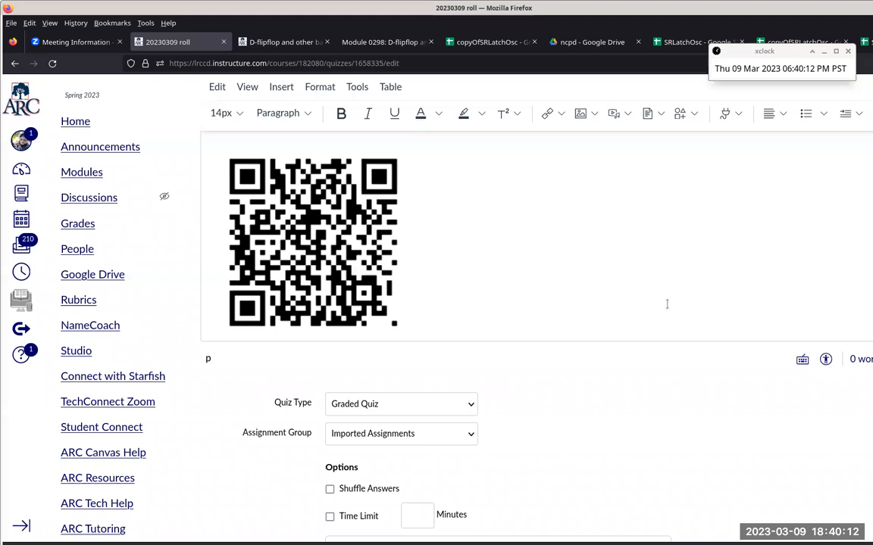
pyautogui.scroll(-1, 659, 335)
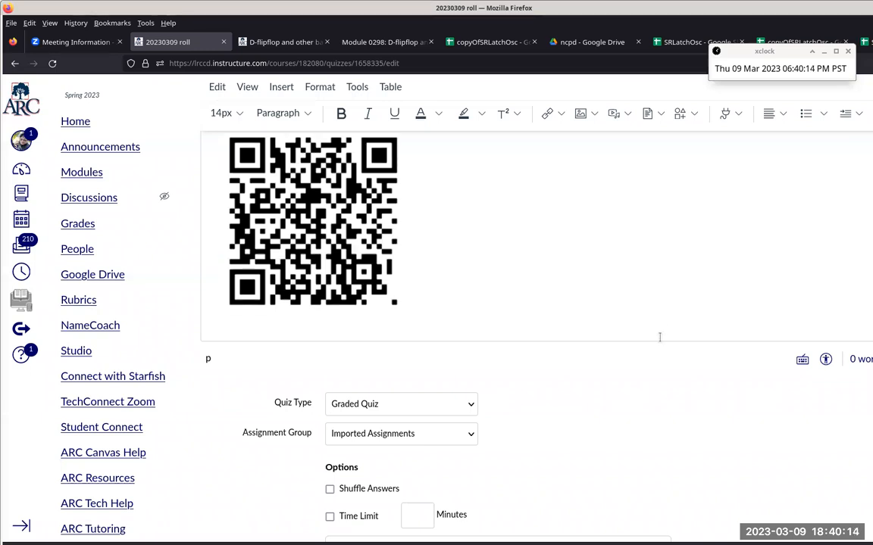
pyautogui.scroll(-6, 677, 395)
pyautogui.scroll(-9, 677, 395)
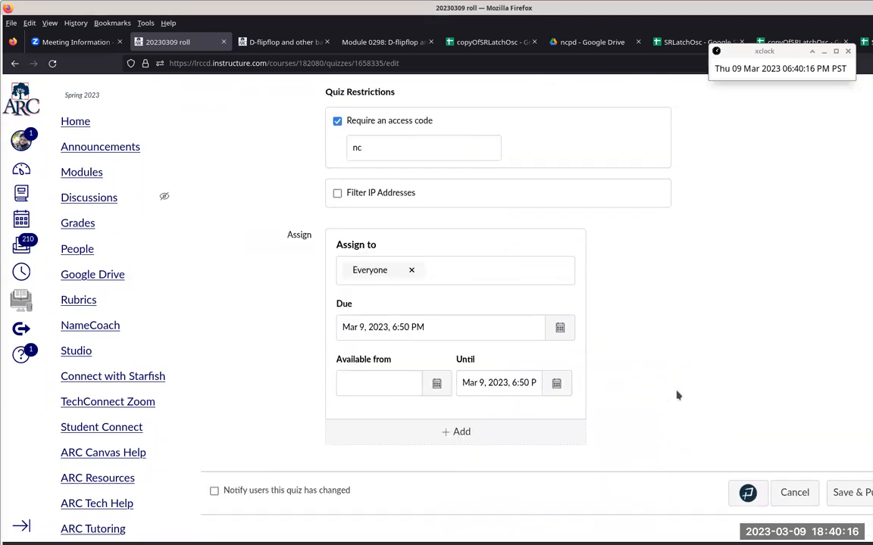
pyautogui.click(852, 493)
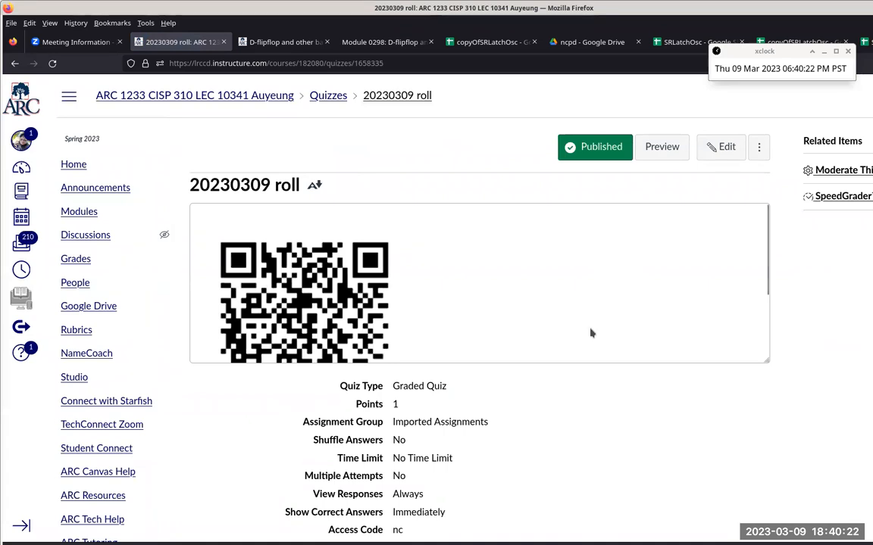
# Step: Enlarge the roll quiz's instructions box to show the whole QR code and highlight the quiz's access code
pyautogui.moveTo(767, 361); pyautogui.dragTo(759, 442)
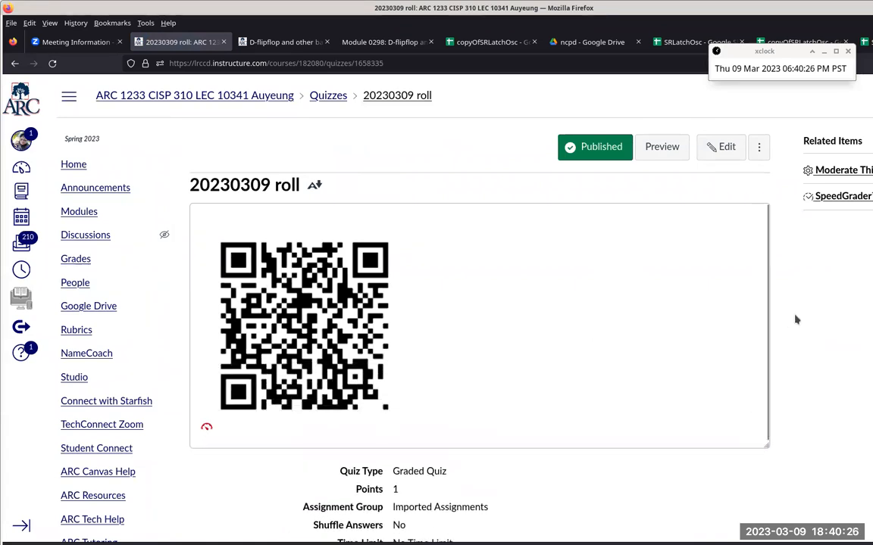
pyautogui.scroll(-3, 795, 320)
pyautogui.scroll(1, 796, 320)
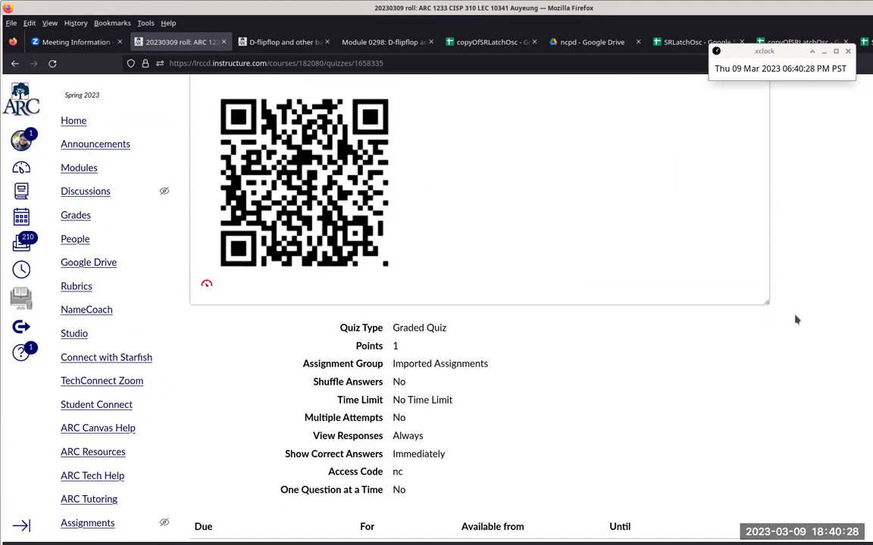
pyautogui.doubleClick(397, 471)
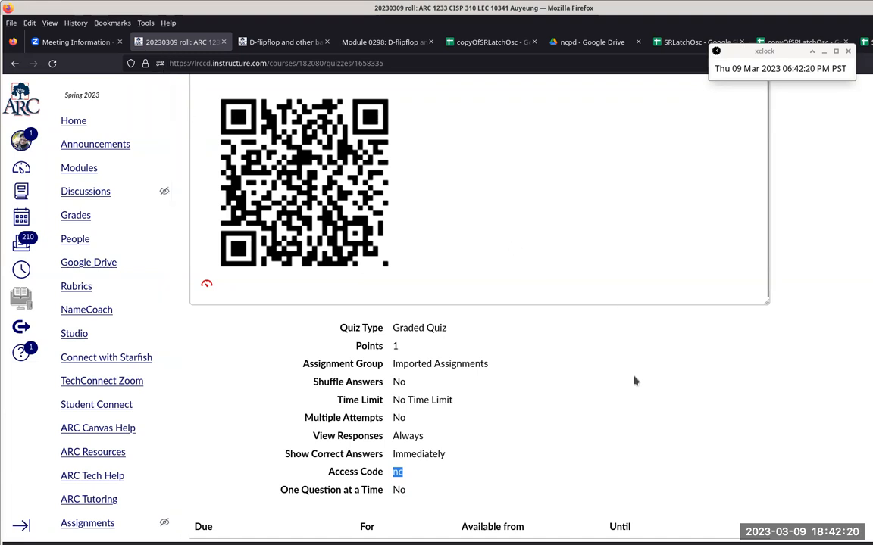
pyautogui.scroll(1, 634, 381)
pyautogui.scroll(3, 635, 381)
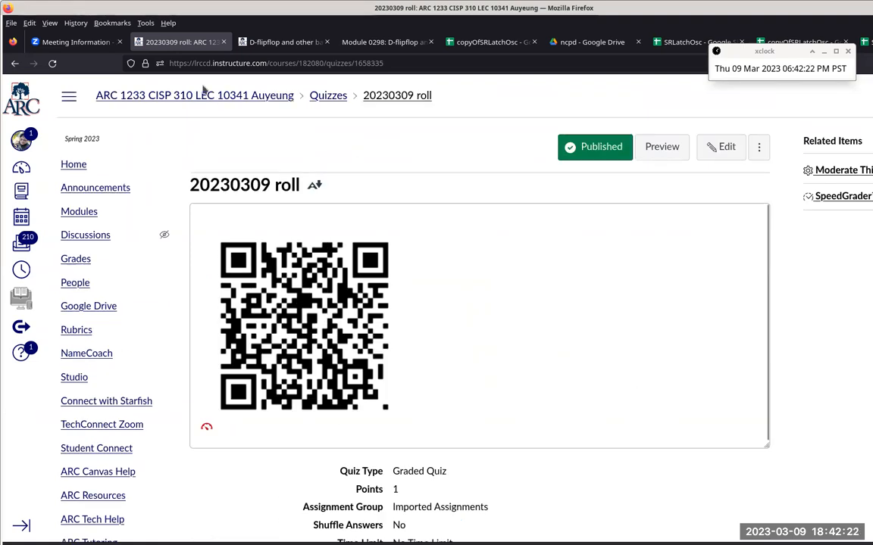
# Step: Return to the course page and publish Lab: NC and PD and the NC and PD Google Sheets submission
pyautogui.click(209, 97)
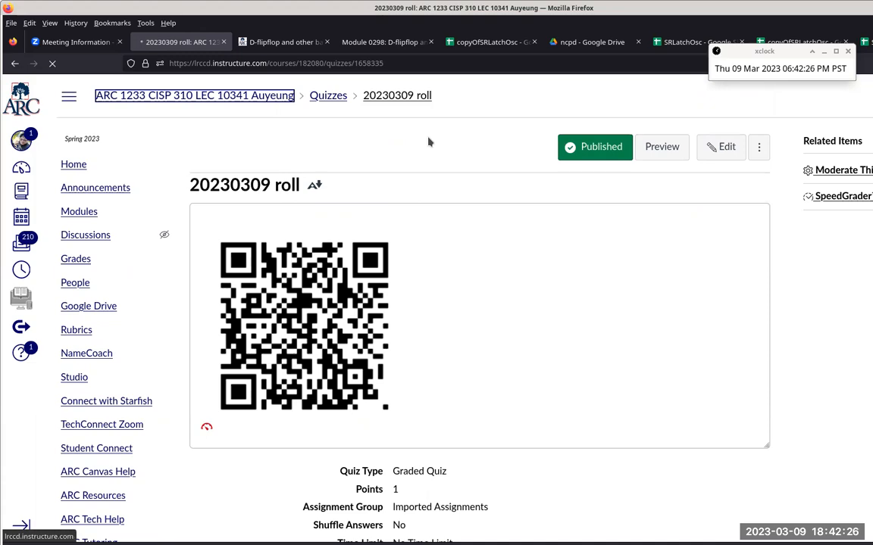
pyautogui.scroll(-10, 429, 141)
pyautogui.scroll(-10, 429, 142)
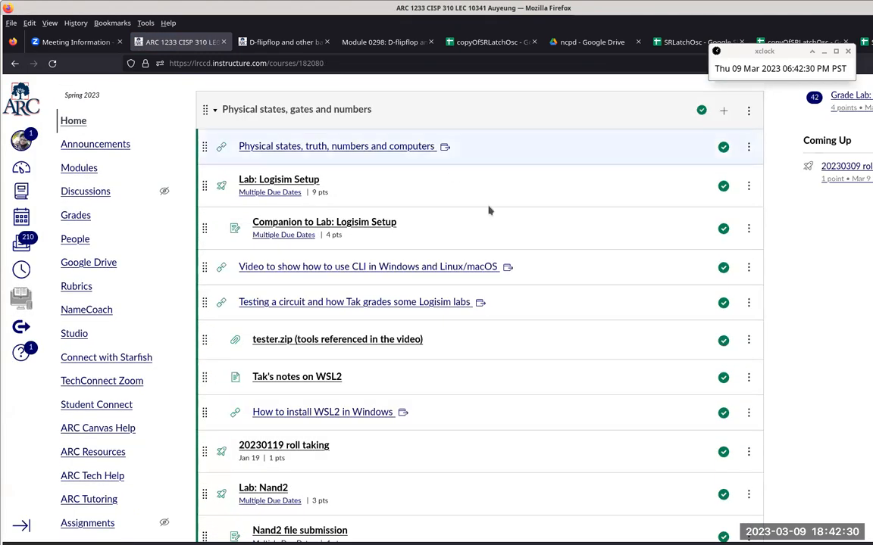
pyautogui.scroll(-15, 503, 216)
pyautogui.scroll(-15, 503, 216)
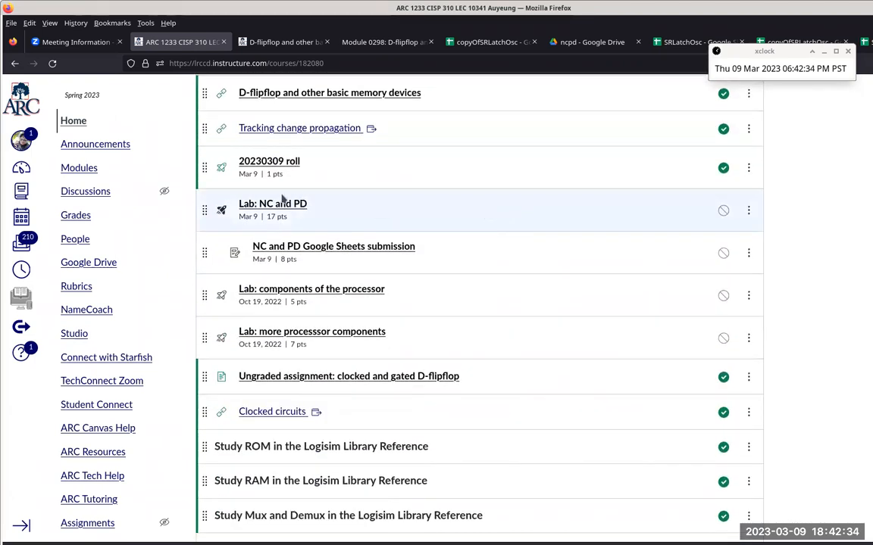
pyautogui.click(724, 211)
pyautogui.click(723, 252)
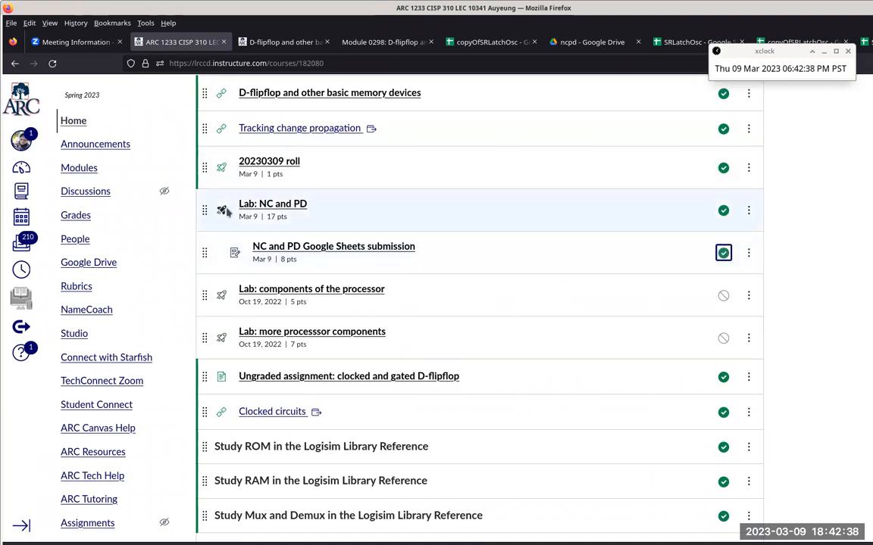
# Step: Open Lab: NC and PD for editing and review its points, due date and availability settings at a reduced page zoom
pyautogui.click(253, 202)
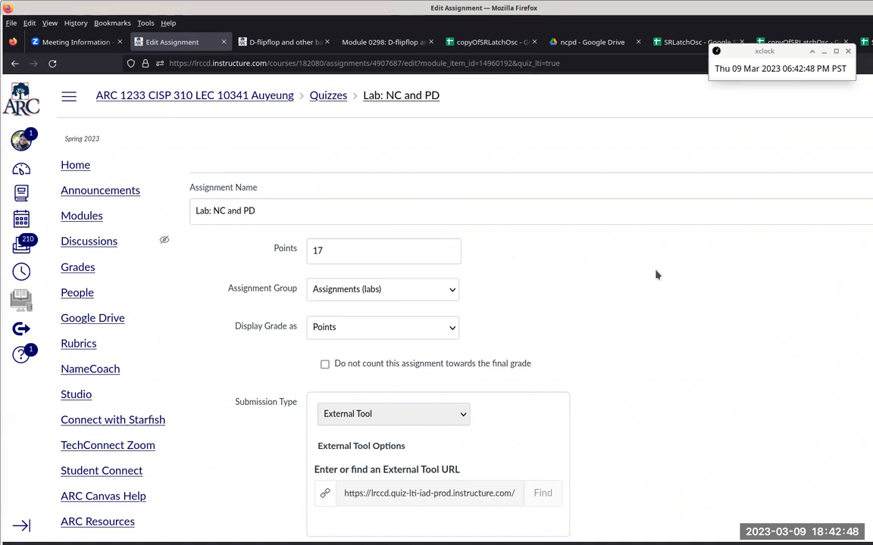
pyautogui.scroll(-10, 656, 275)
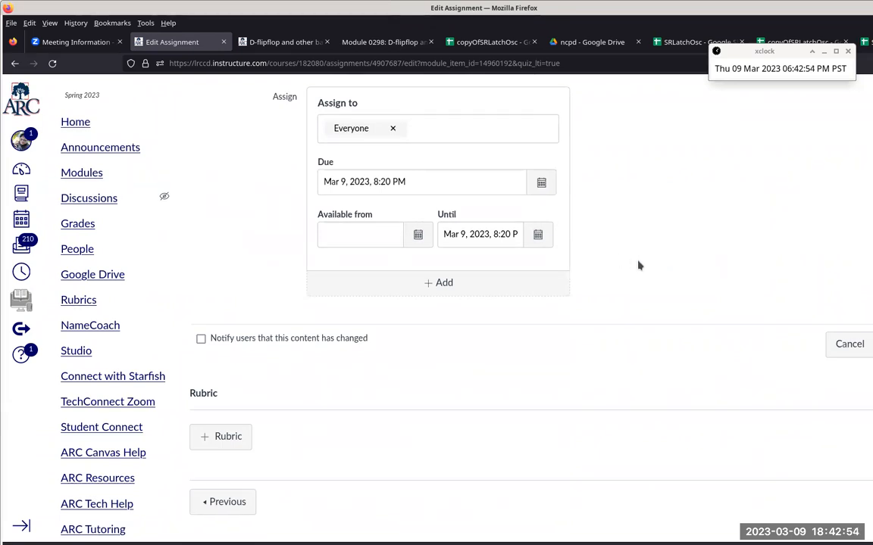
pyautogui.scroll(6, 638, 266)
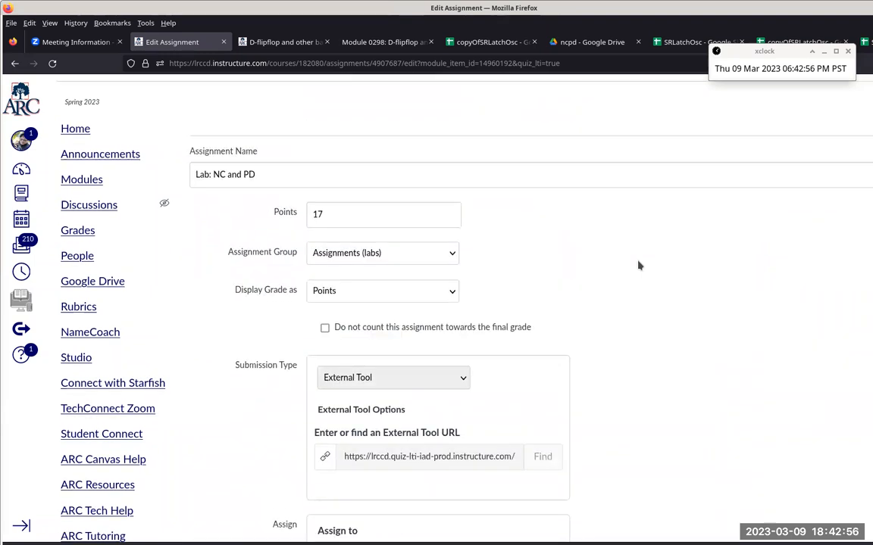
pyautogui.scroll(-1, 639, 266)
pyautogui.scroll(-5, 638, 266)
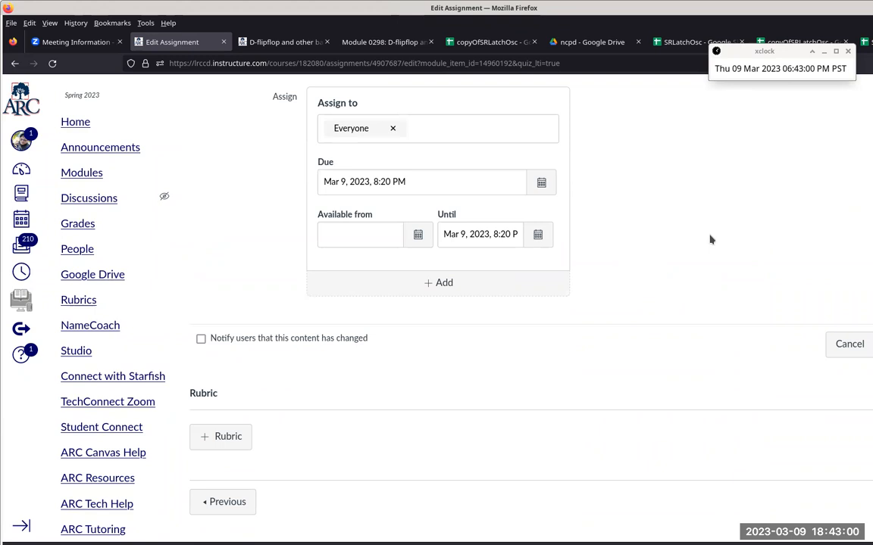
pyautogui.hotkey('ctrl', '-')
pyautogui.hotkey('ctrl', '-')
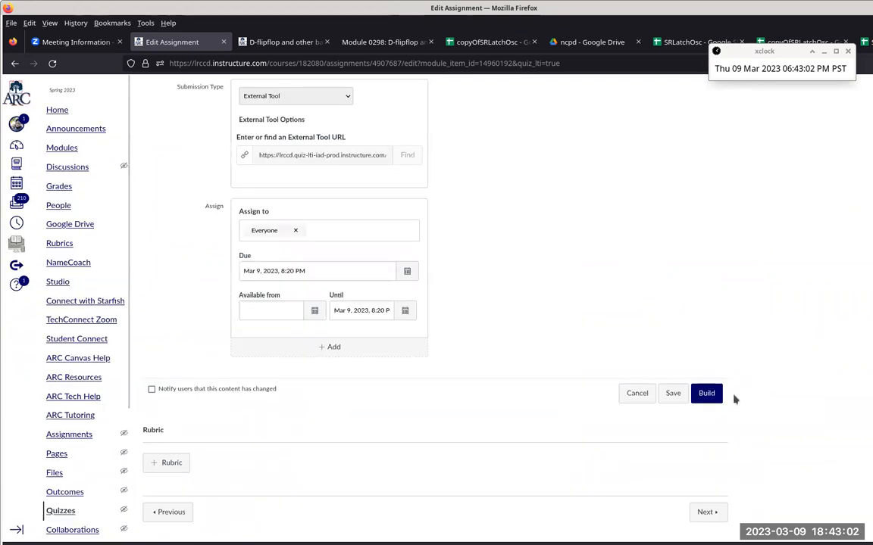
# Step: Open the quiz builder for Lab: NC and PD and reveal the student access code in its settings
pyautogui.click(709, 393)
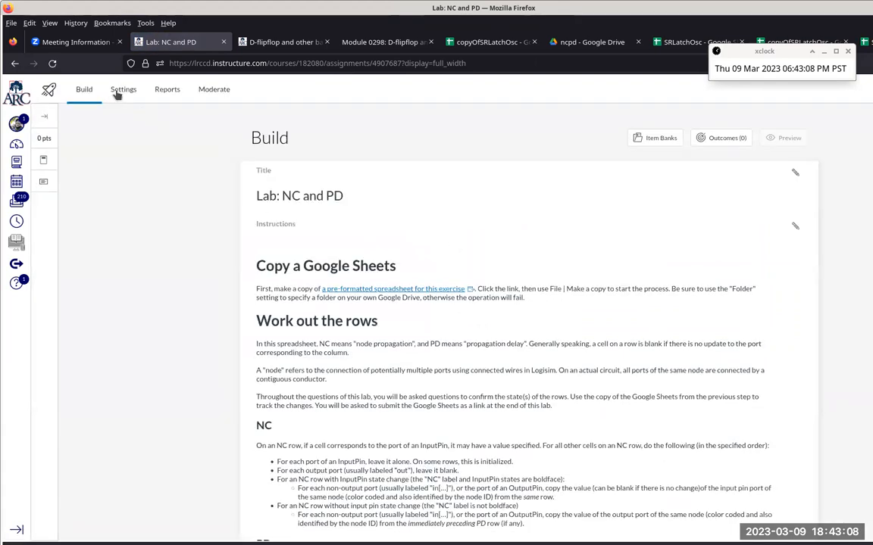
pyautogui.click(119, 91)
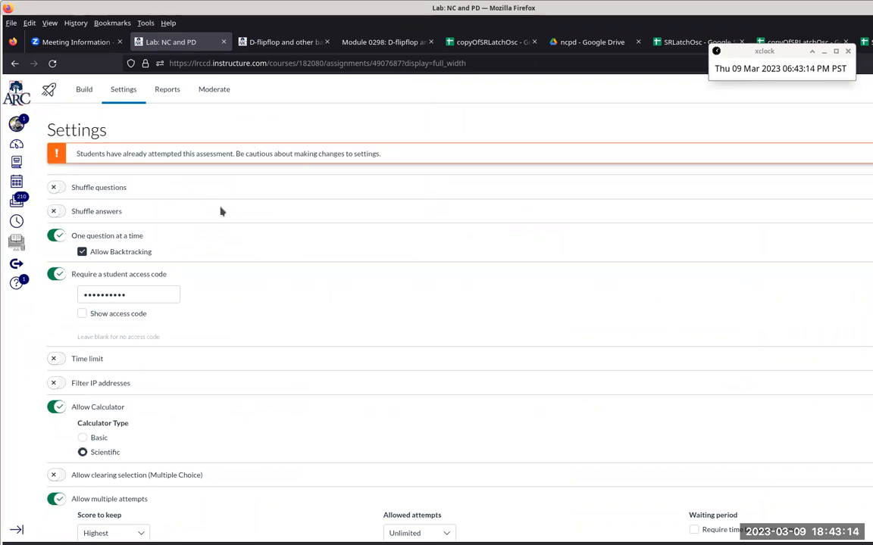
pyautogui.click(81, 313)
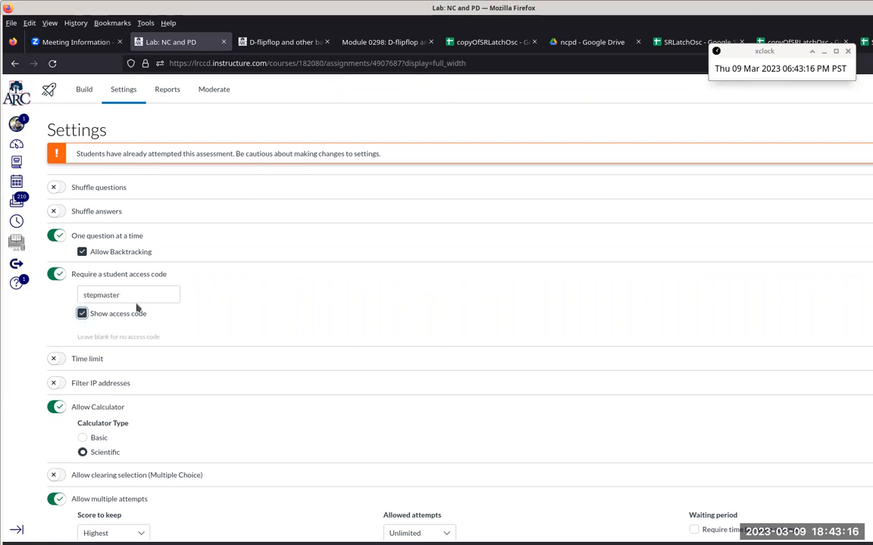
# Step: Highlight the lab's student access code and return to the course home page at the Von Neumann architecture and memory module
pyautogui.doubleClick(166, 297)
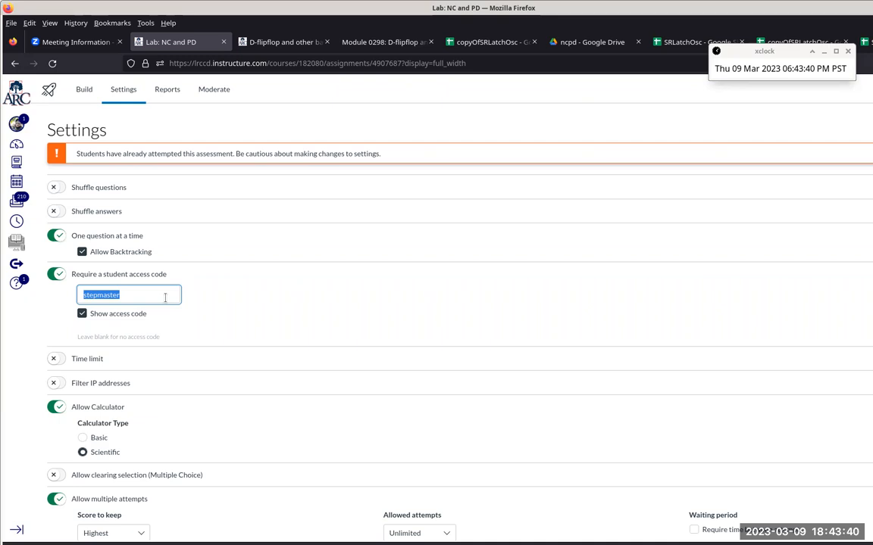
pyautogui.click(16, 64)
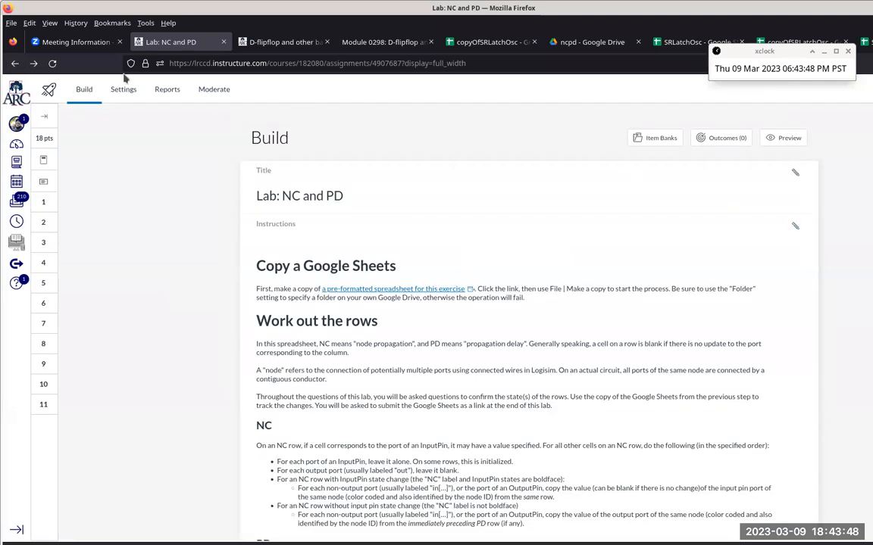
pyautogui.click(12, 60)
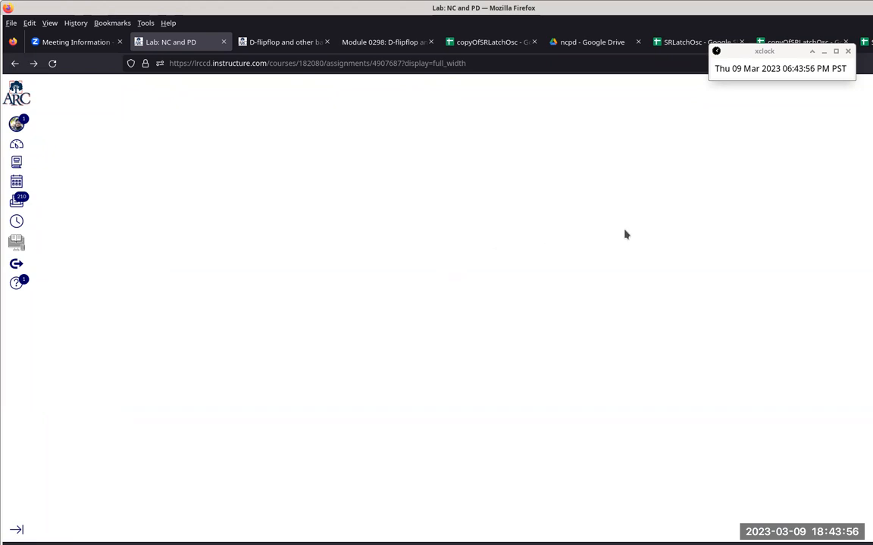
pyautogui.rightClick(17, 64)
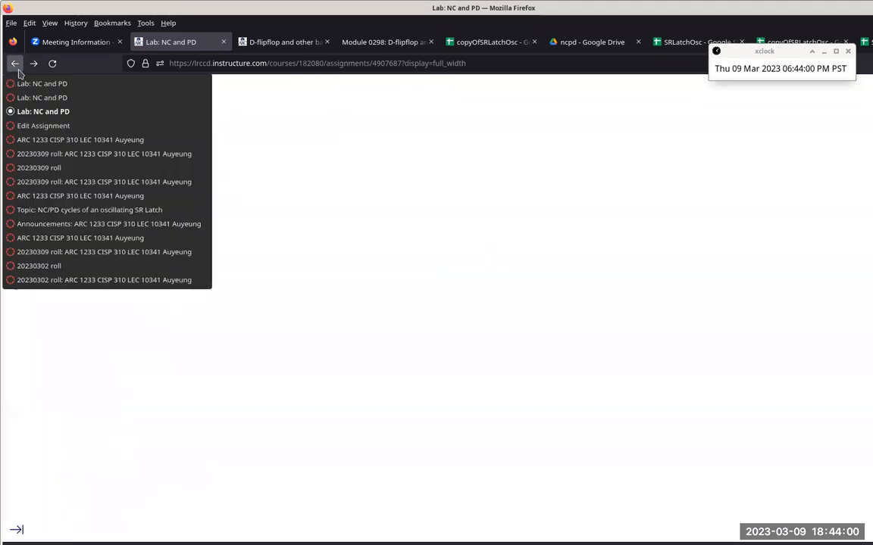
pyautogui.click(30, 139)
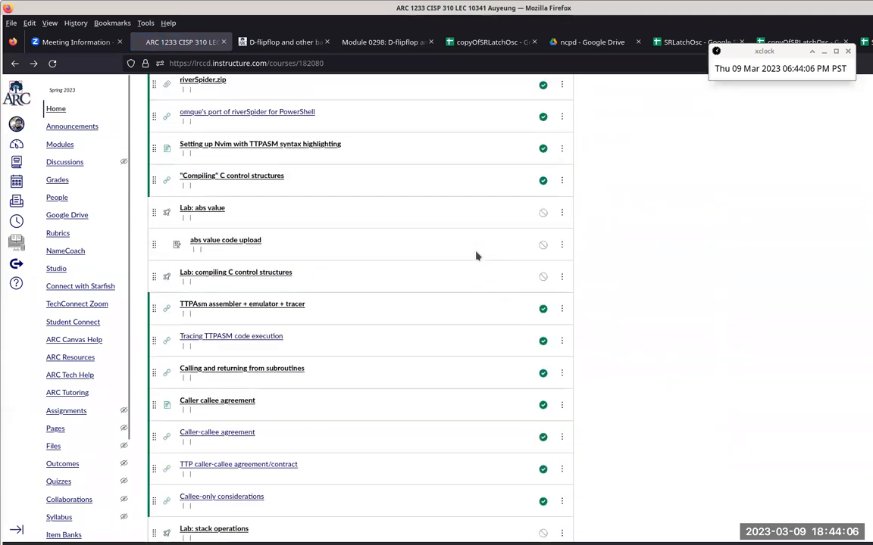
pyautogui.scroll(-10, 476, 256)
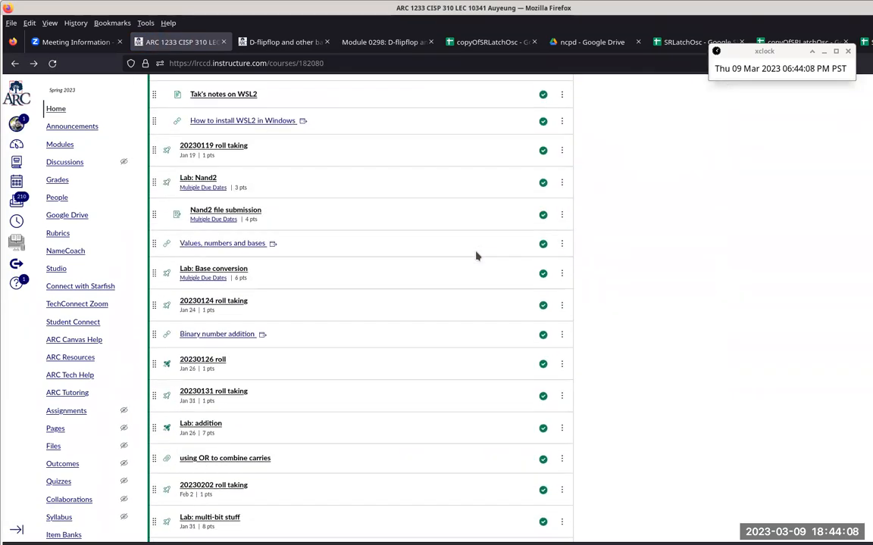
pyautogui.scroll(-5, 476, 256)
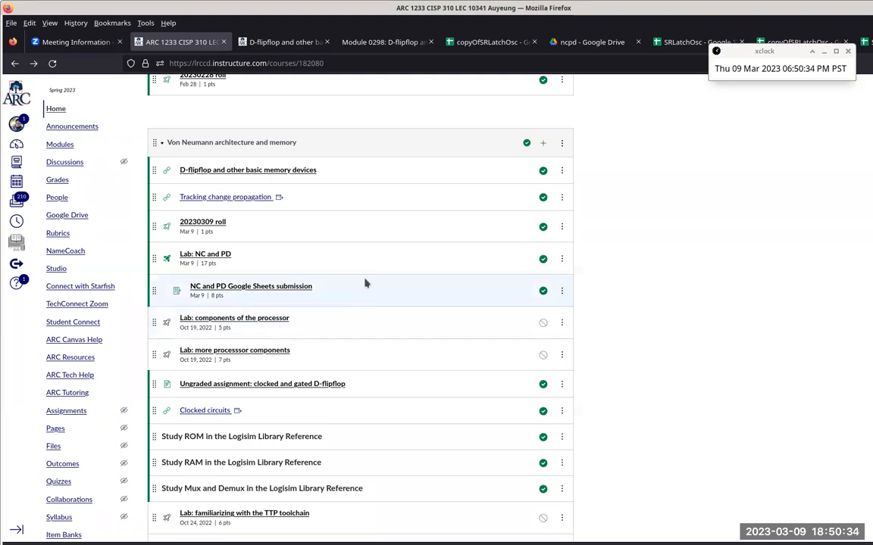
# Step: Move the xclock window clear of the browser's tabs and address bar and start switching to another window
pyautogui.moveTo(754, 53); pyautogui.dragTo(734, 89)
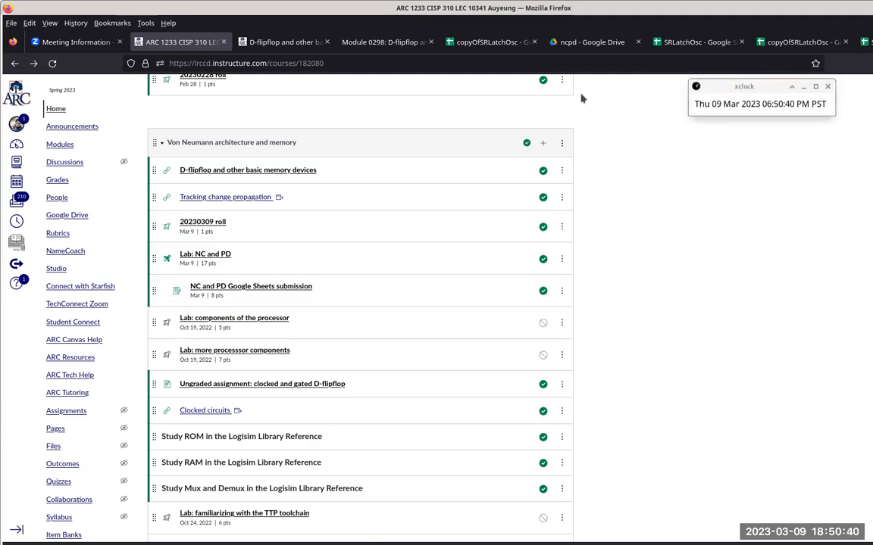
pyautogui.hotkey('alt', 'Tab')
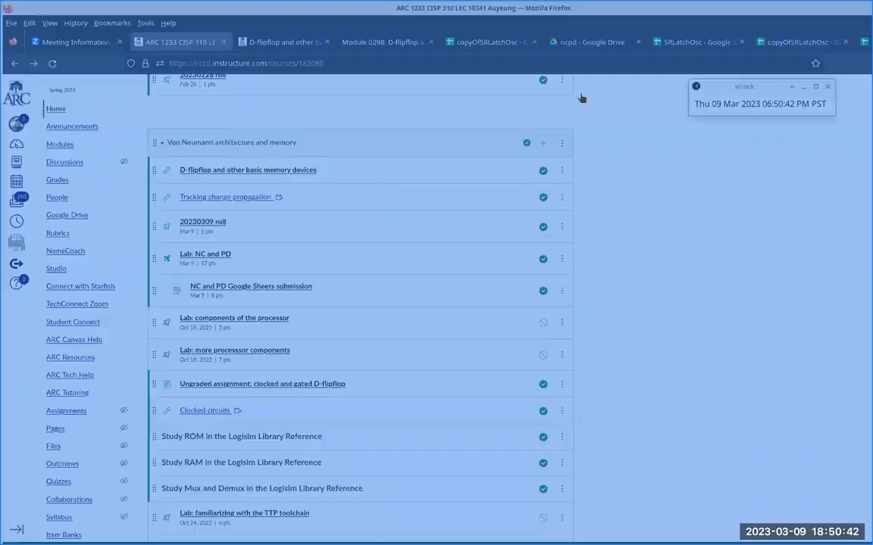